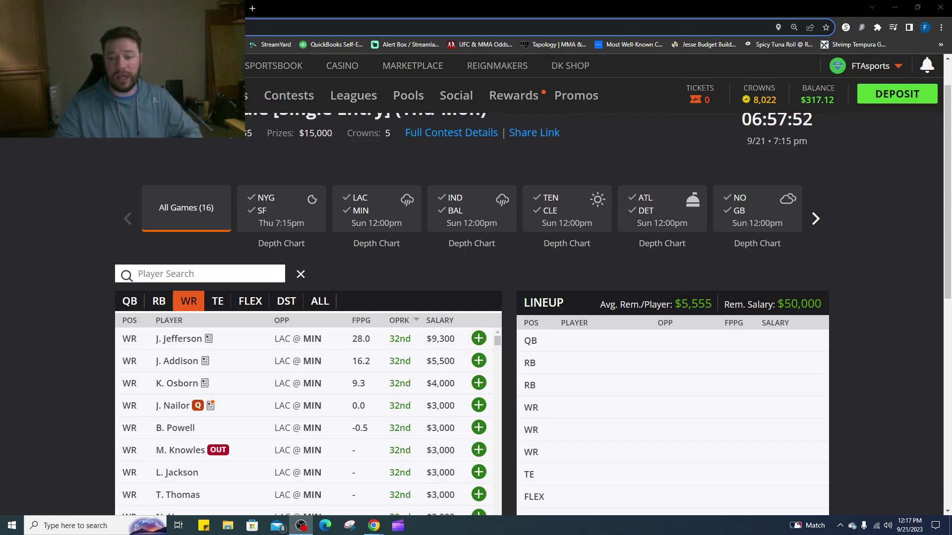
- Filter the lobby to the Sun 9/24 (Sun-Mon) 15-game set to list its Classic contests
scroll(208, 323, "up", 1)
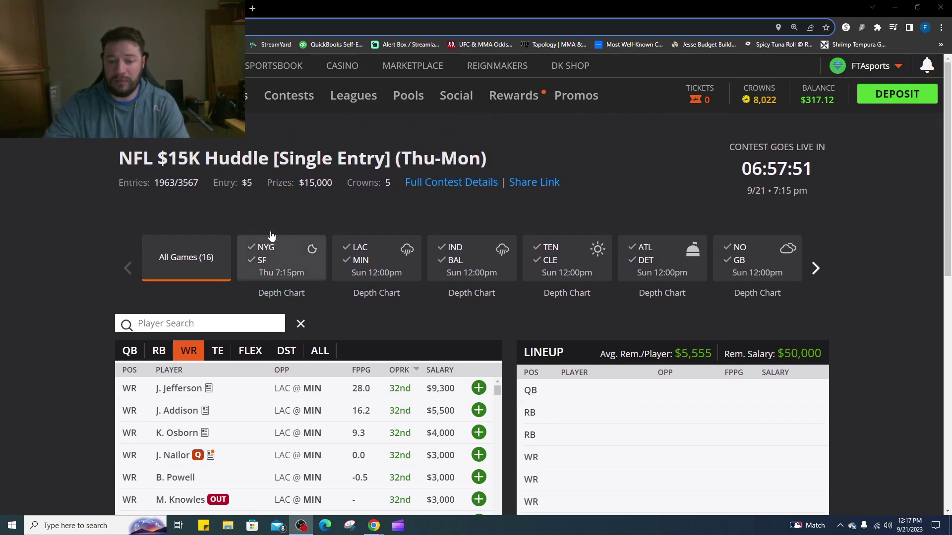
left_click(238, 136)
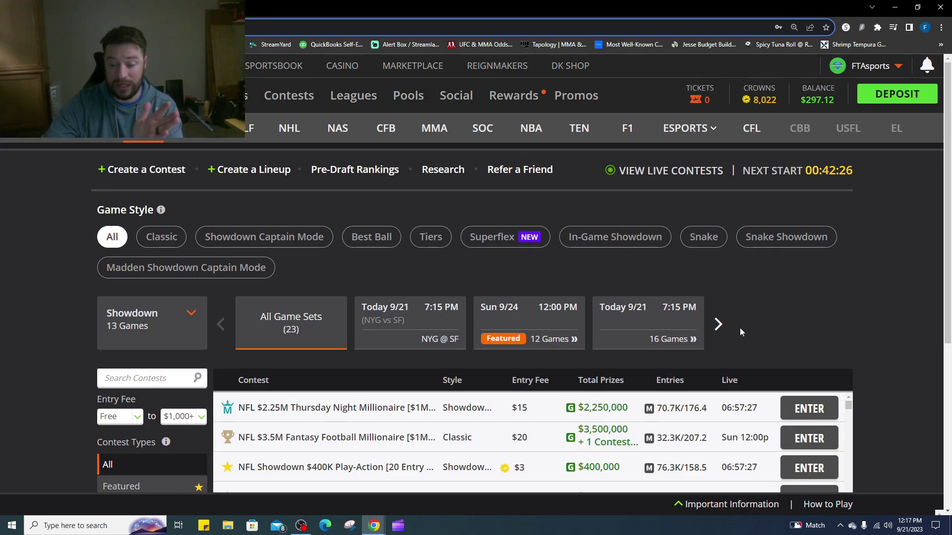
left_click(717, 326)
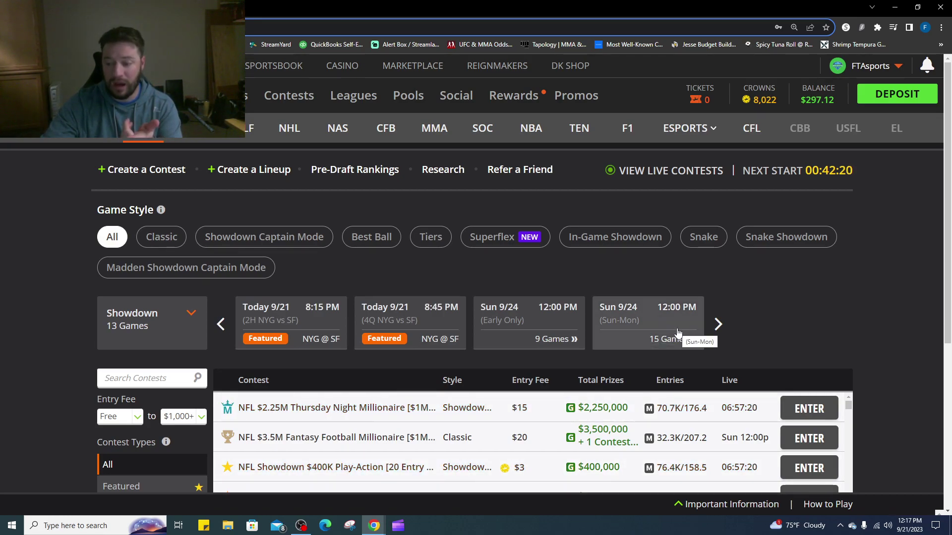
left_click(677, 335)
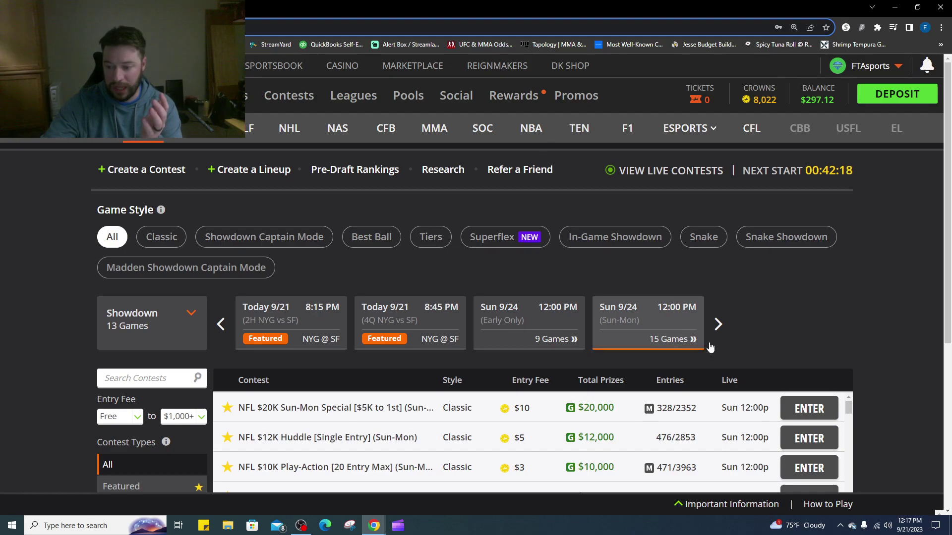
- Enter the NFL $20K Sun-Mon Special to open its 15-game draft page
left_click(819, 412)
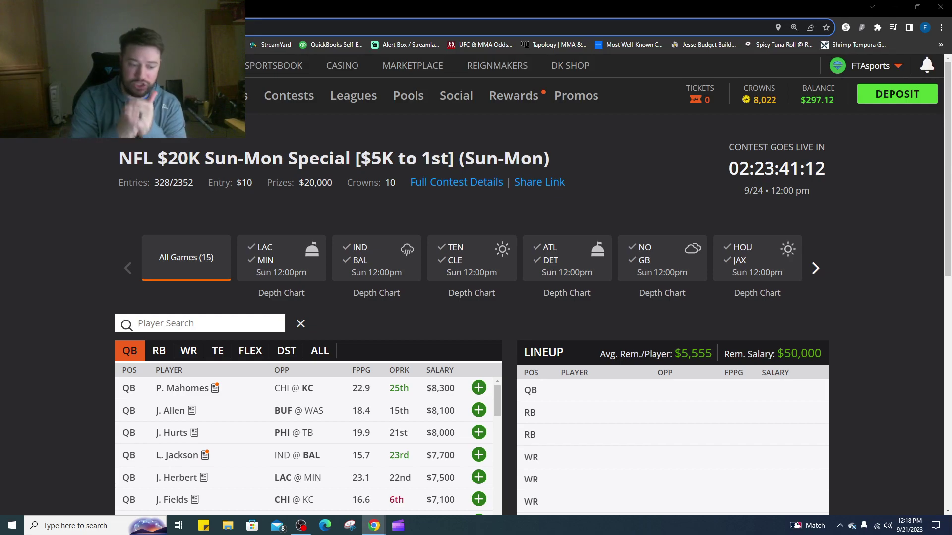
- Review Kirk Cousins's week-by-week game log, then page through the slate's game carousel
scroll(119, 439, "down", 3)
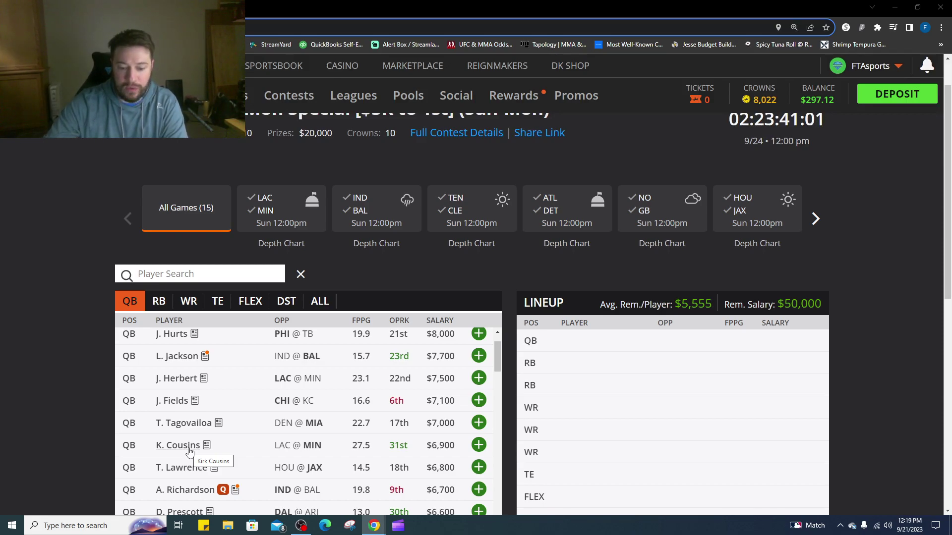
left_click(177, 446)
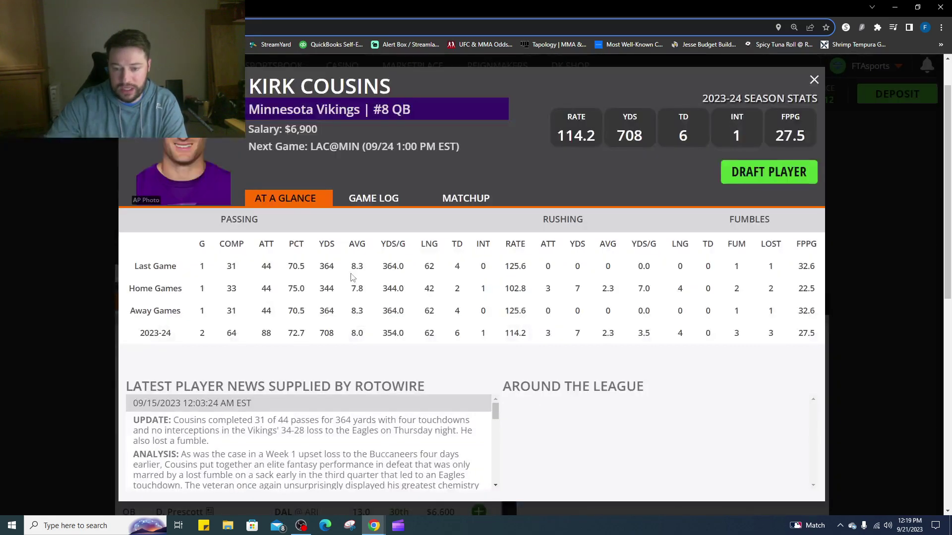
left_click(380, 201)
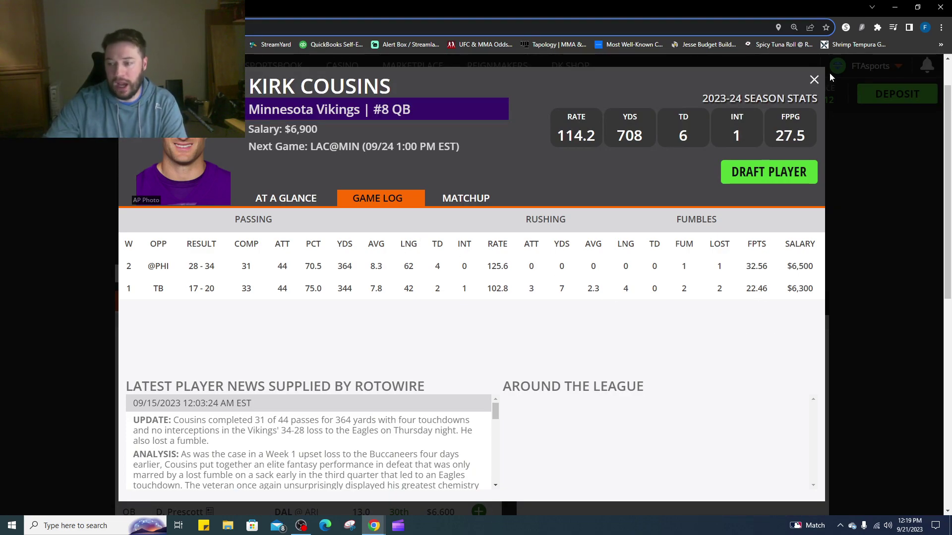
left_click(814, 79)
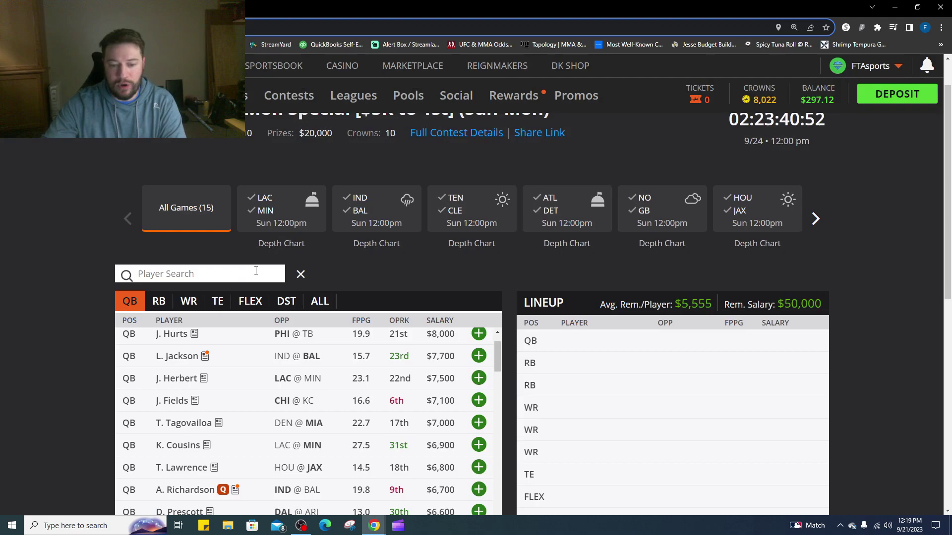
left_click(816, 219)
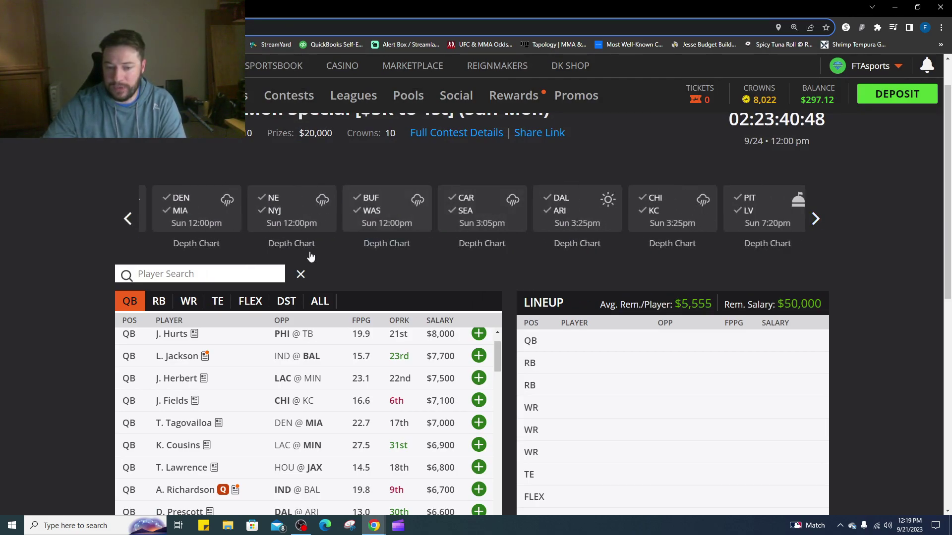
left_click(128, 220)
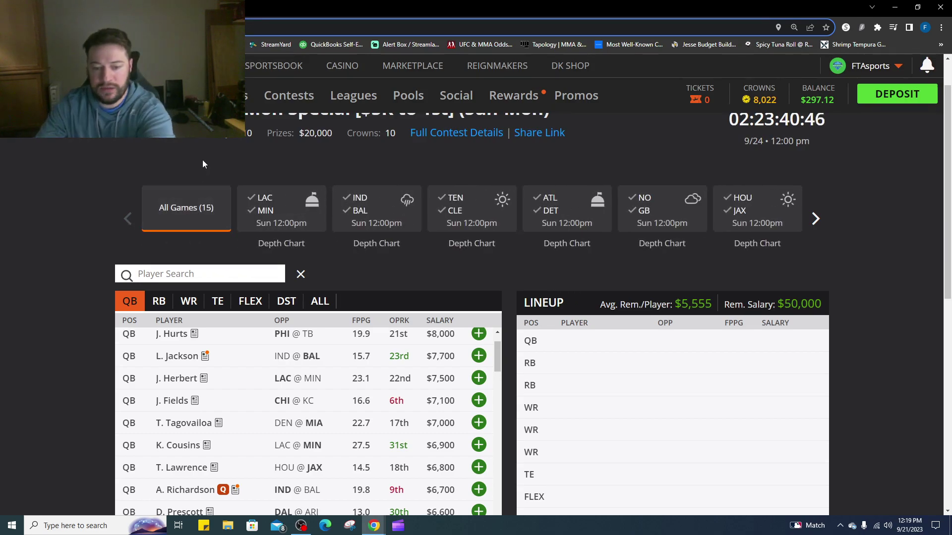
- Filter the player pool to the LAC vs MIN game and list its wide receivers
left_click(267, 211)
left_click(264, 198)
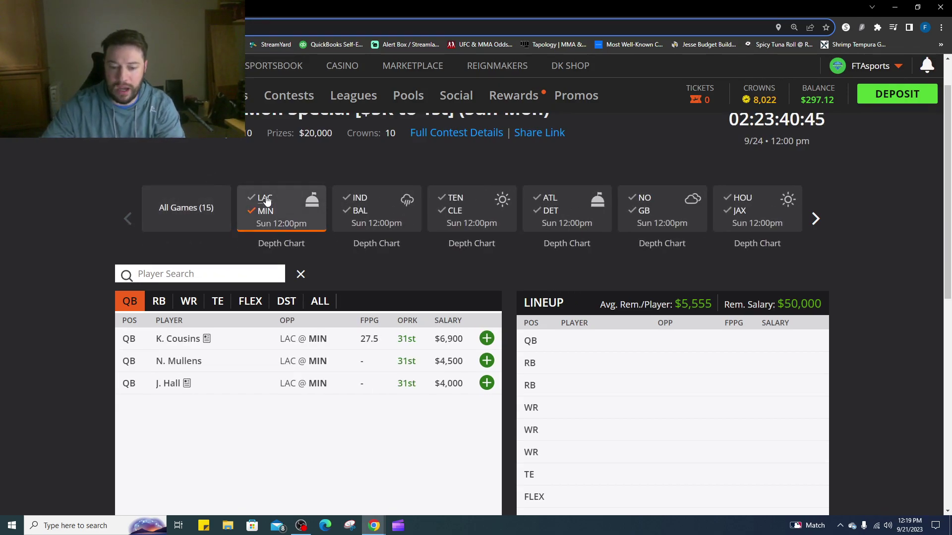
scroll(425, 268, "down", 2)
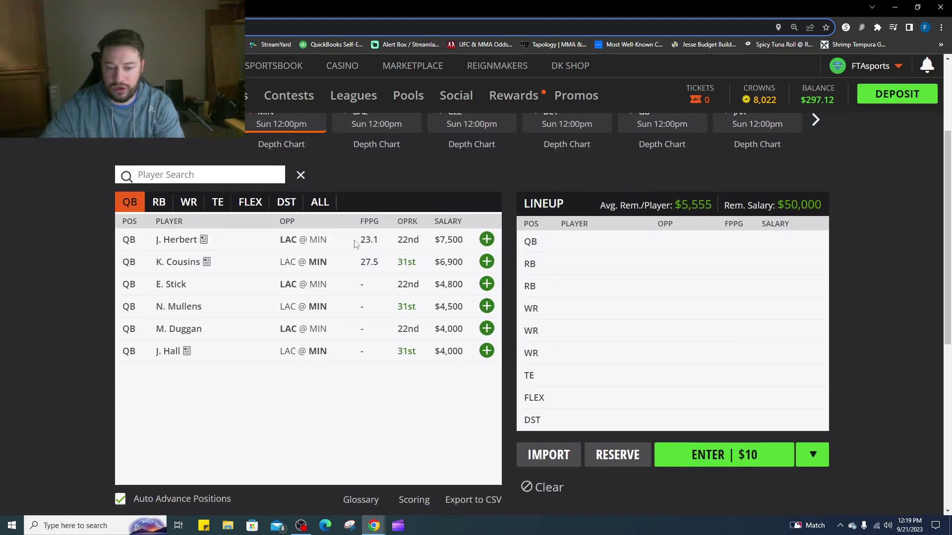
left_click(188, 202)
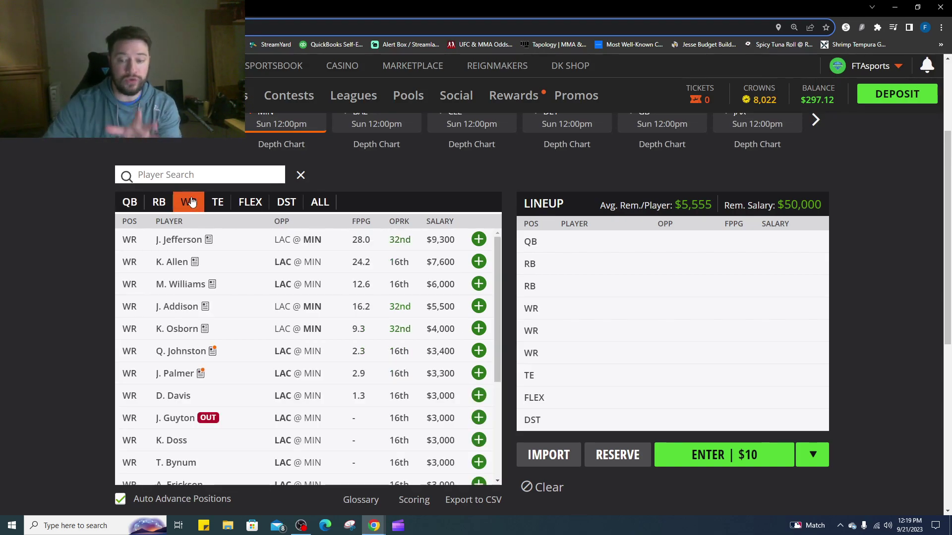
- After checking Jefferson's matchup and game log, add J. Jefferson at WR and K. Cousins at QB
left_click(191, 243)
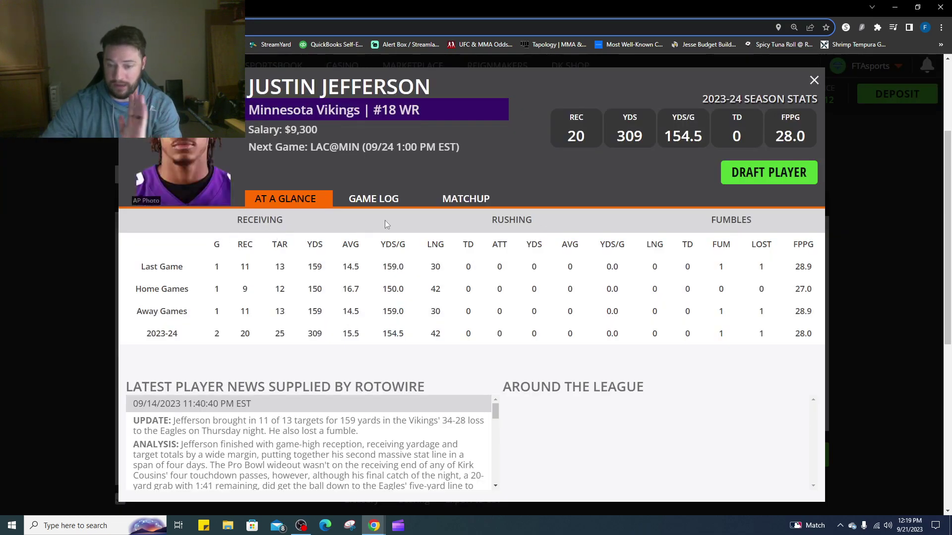
left_click(478, 198)
left_click(392, 201)
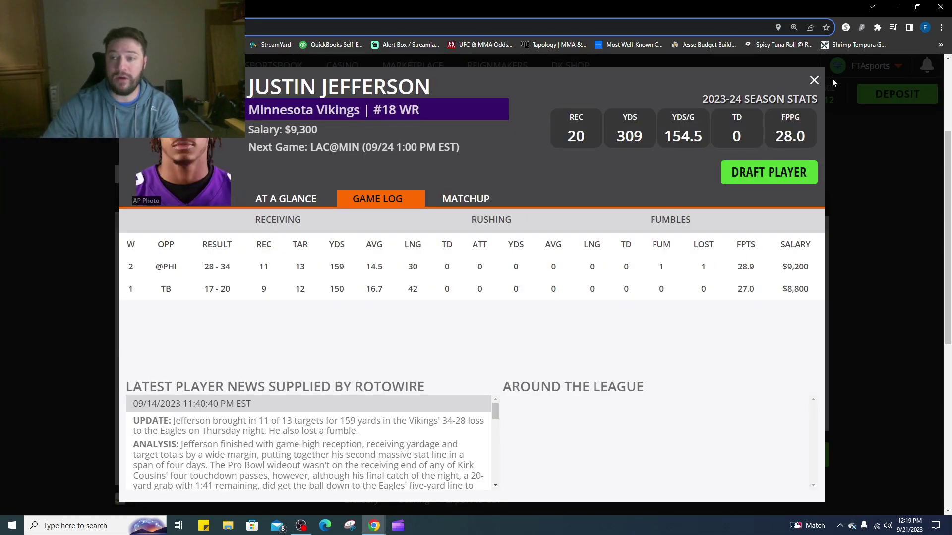
left_click(814, 80)
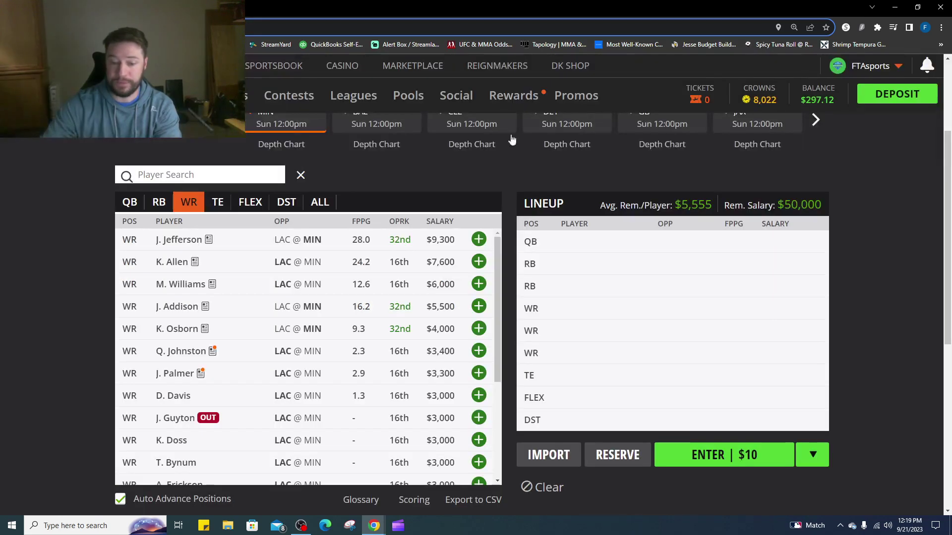
left_click(479, 239)
left_click(130, 201)
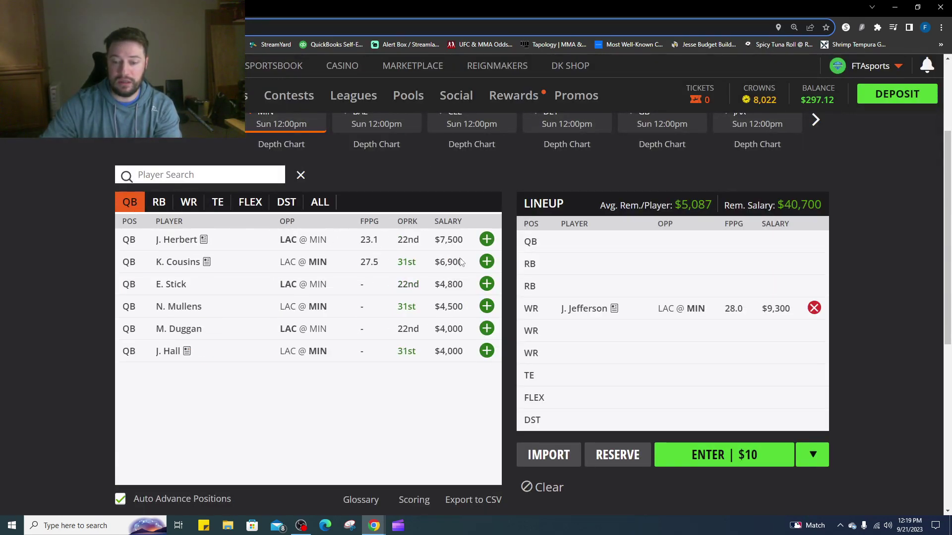
left_click(486, 261)
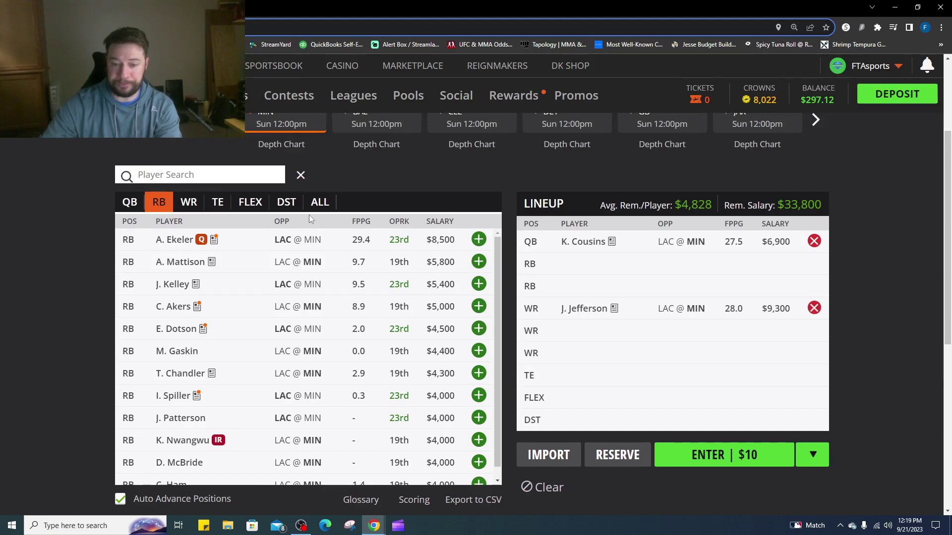
- Review Jordan Addison's game log and his opposing defense's matchup stats
left_click(198, 209)
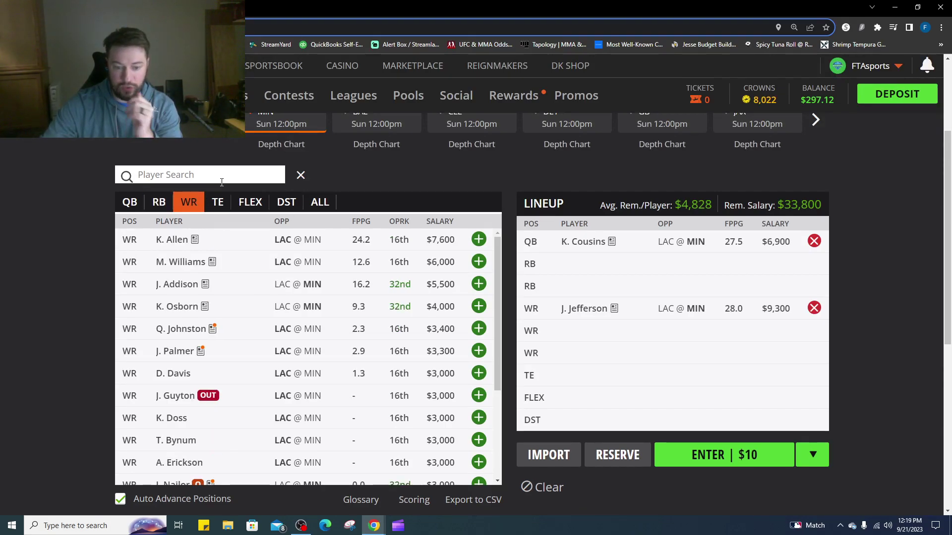
left_click(191, 285)
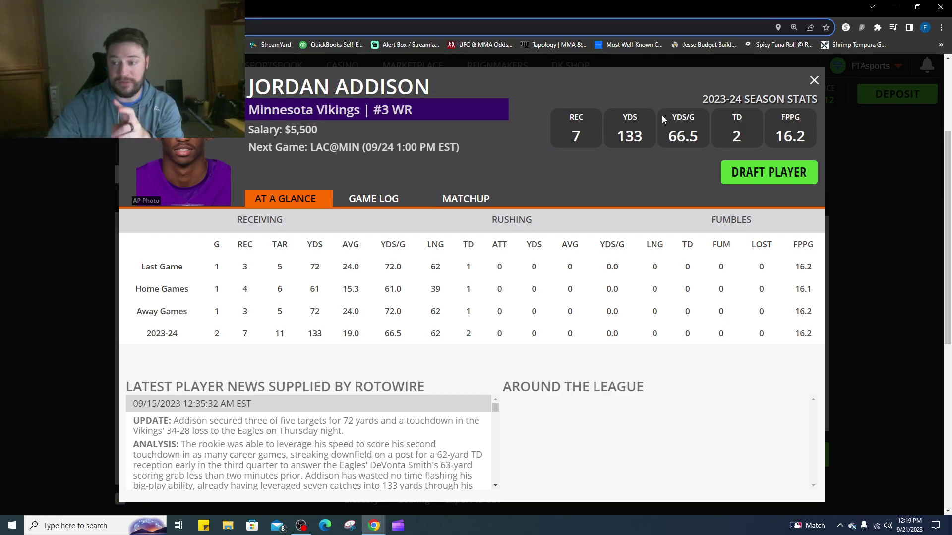
left_click(814, 80)
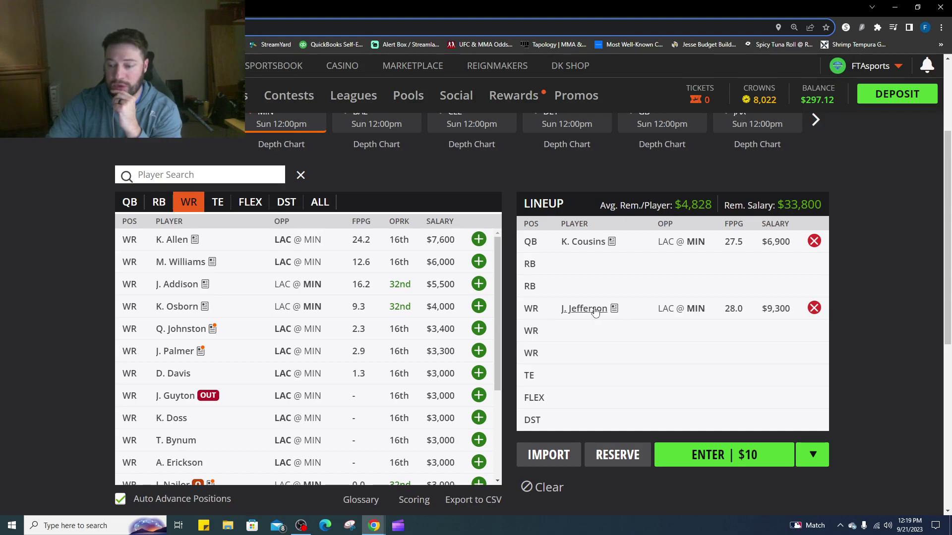
left_click(176, 285)
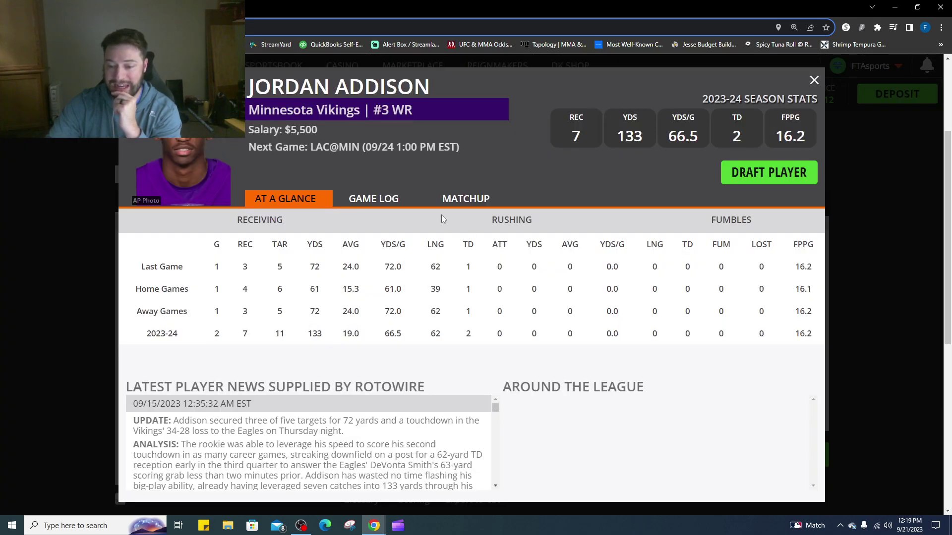
left_click(399, 205)
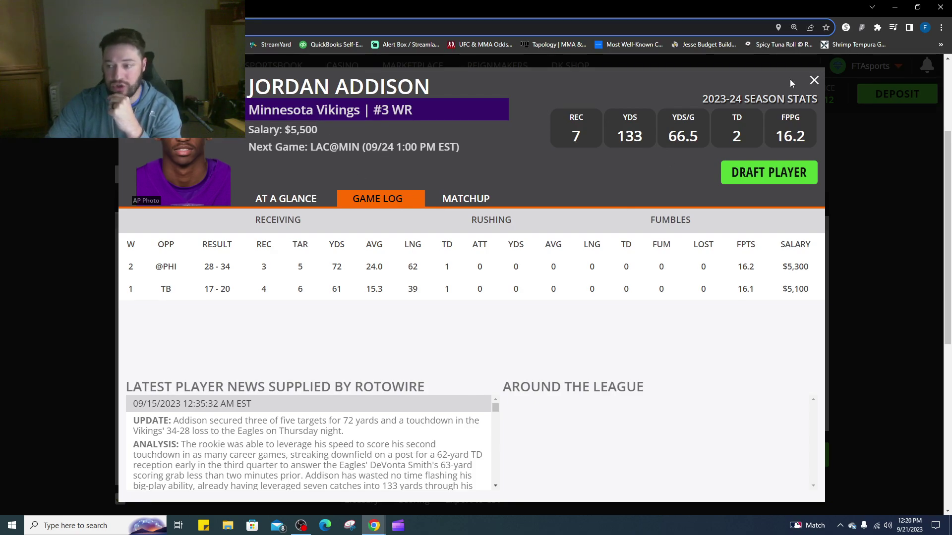
left_click(456, 197)
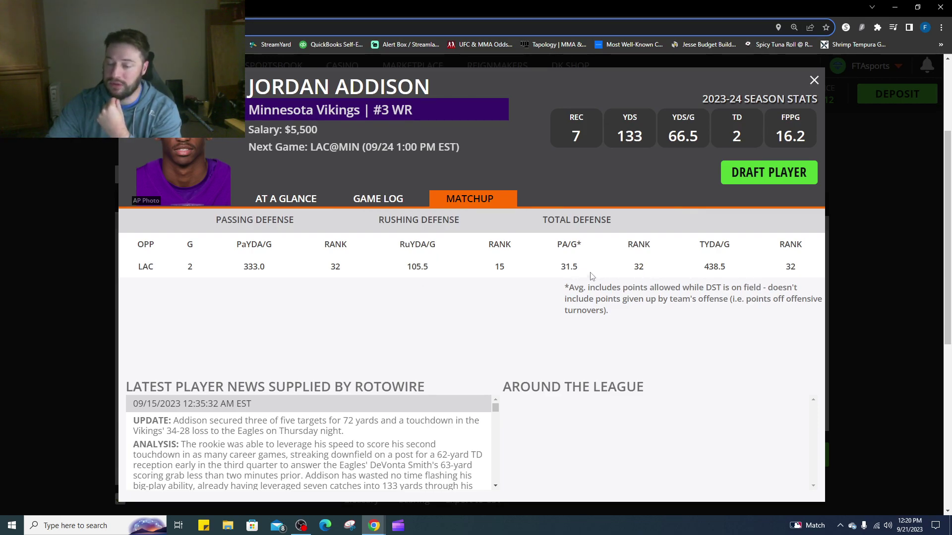
- Add J. Addison and K. Osborn at WR and drop J. Jefferson from the lineup
left_click(815, 80)
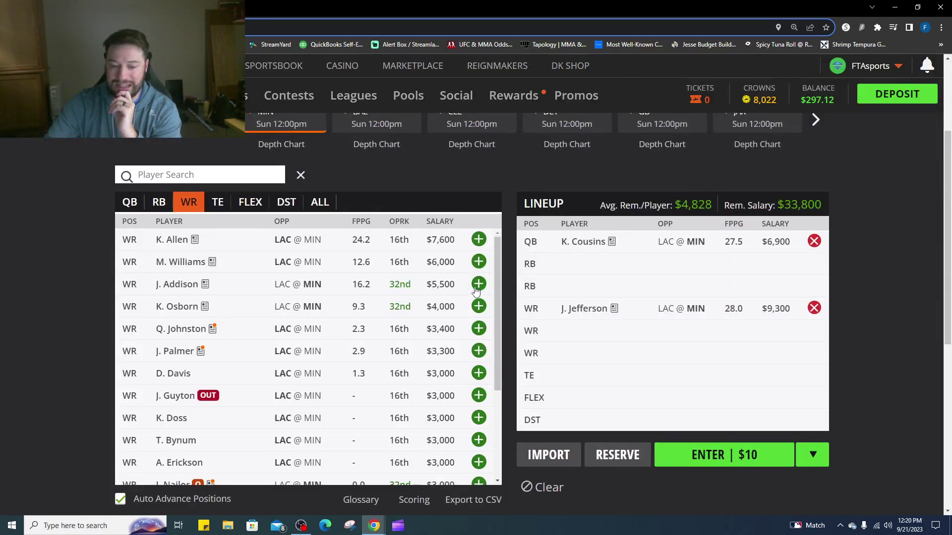
left_click(479, 288)
left_click(485, 290)
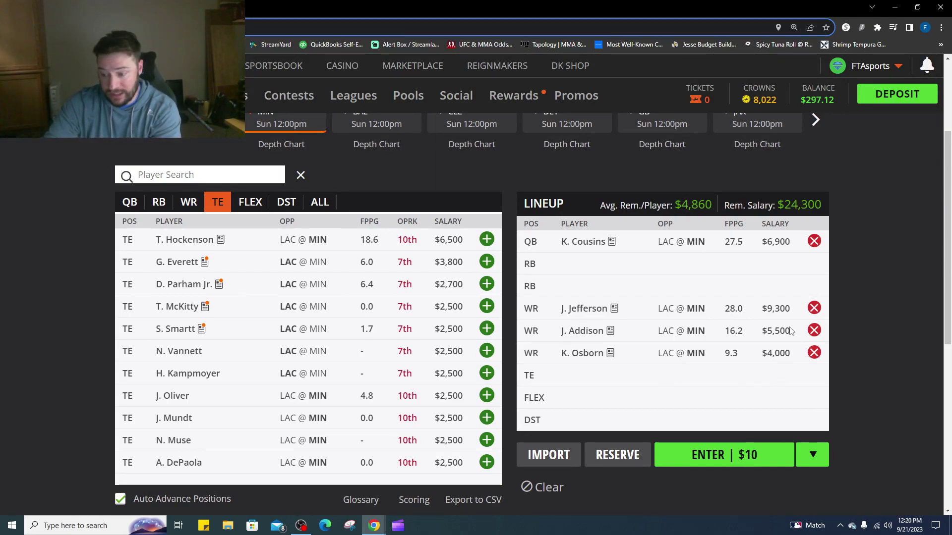
left_click(813, 309)
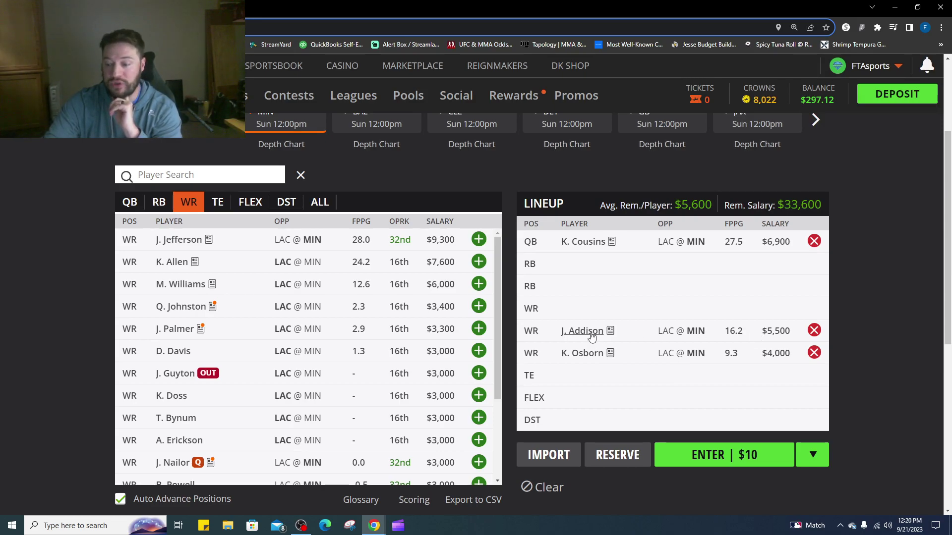
- Compare Addison's and Osborn's game logs, then swap Osborn out for Jefferson, leaving $28,300
left_click(479, 284)
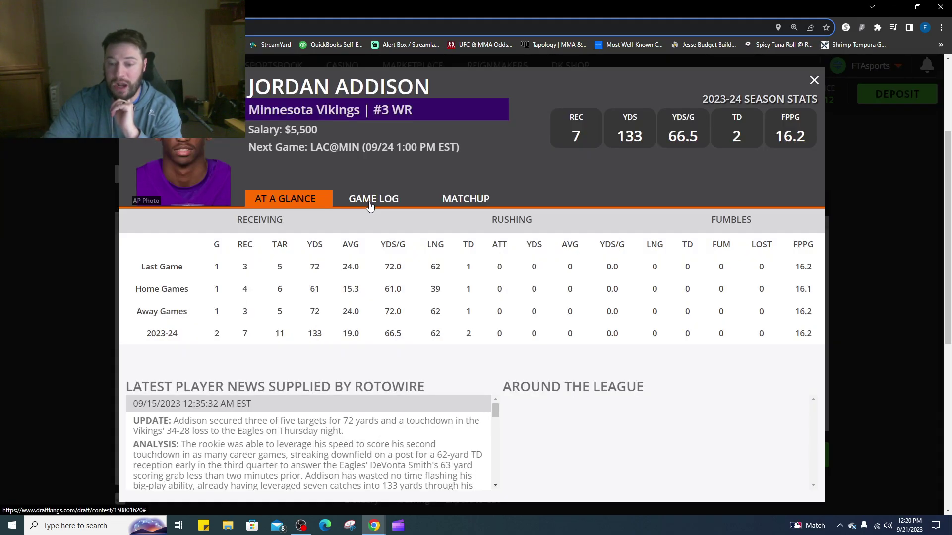
left_click(370, 200)
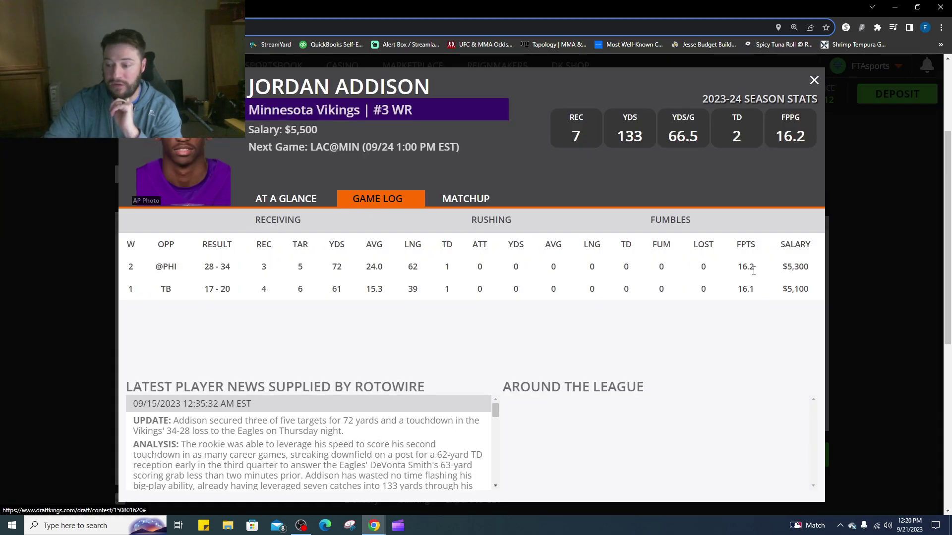
left_click(814, 80)
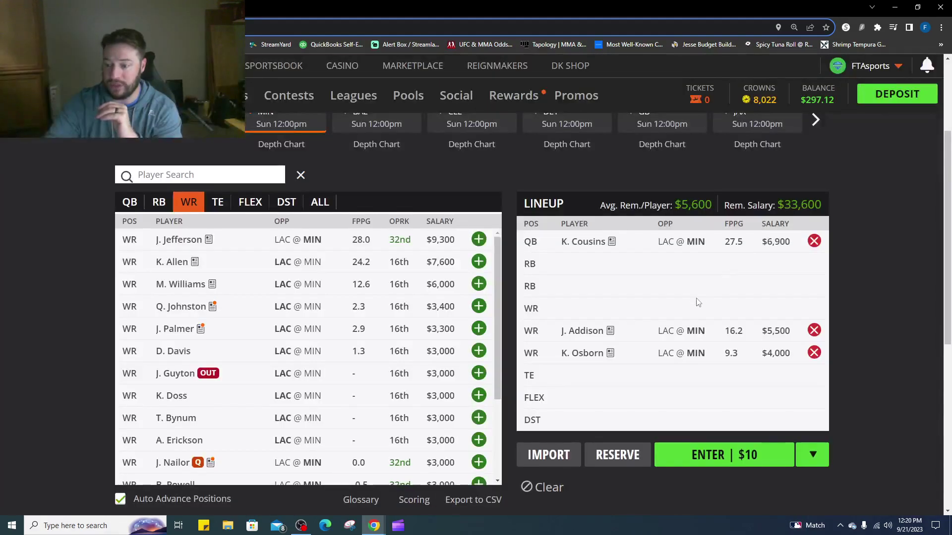
left_click(582, 353)
left_click(399, 203)
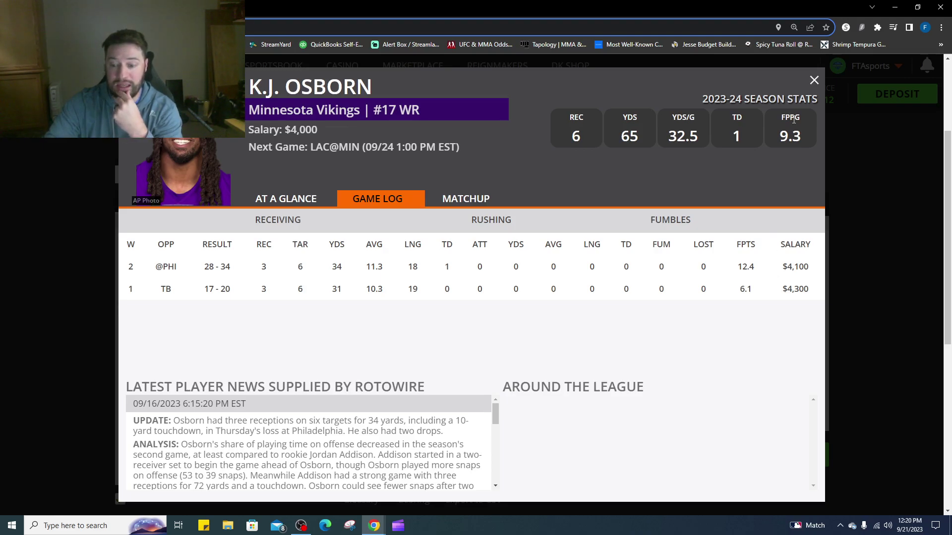
left_click(814, 83)
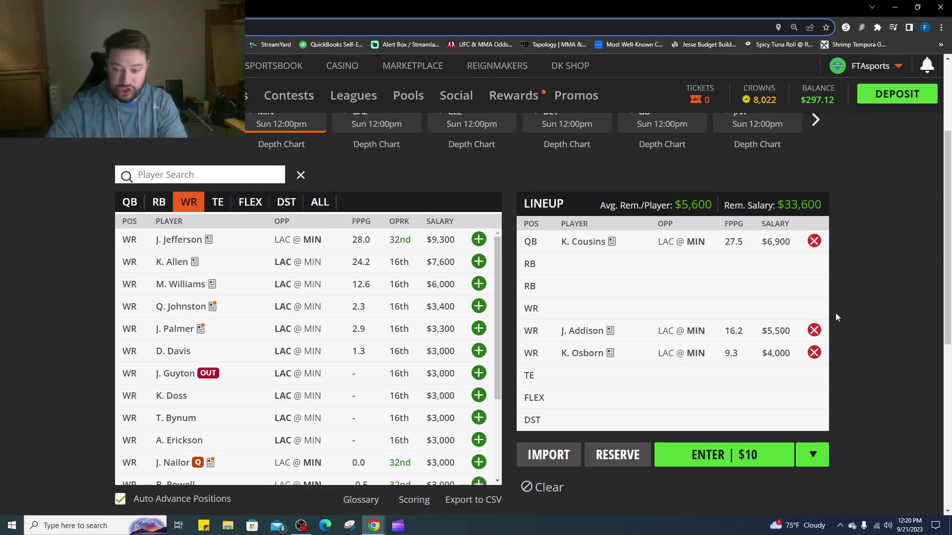
left_click(478, 240)
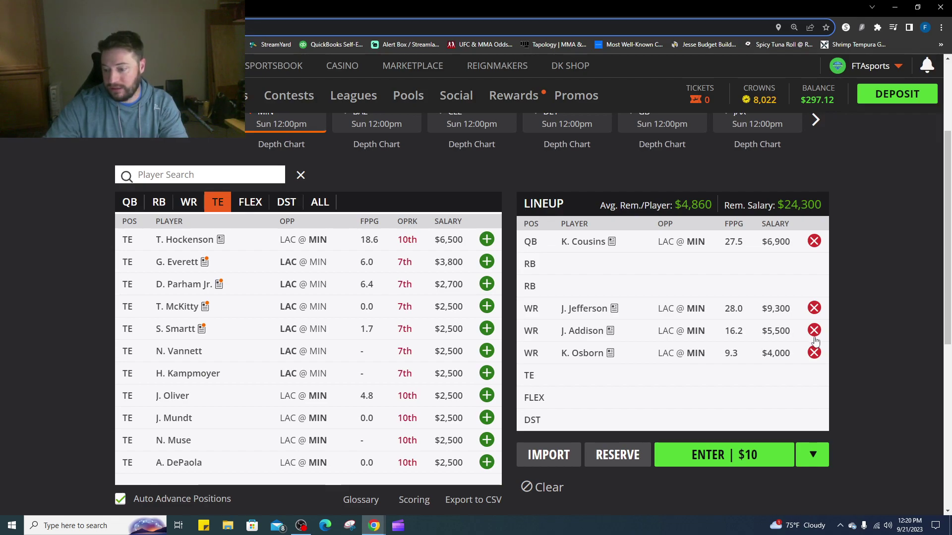
left_click(814, 352)
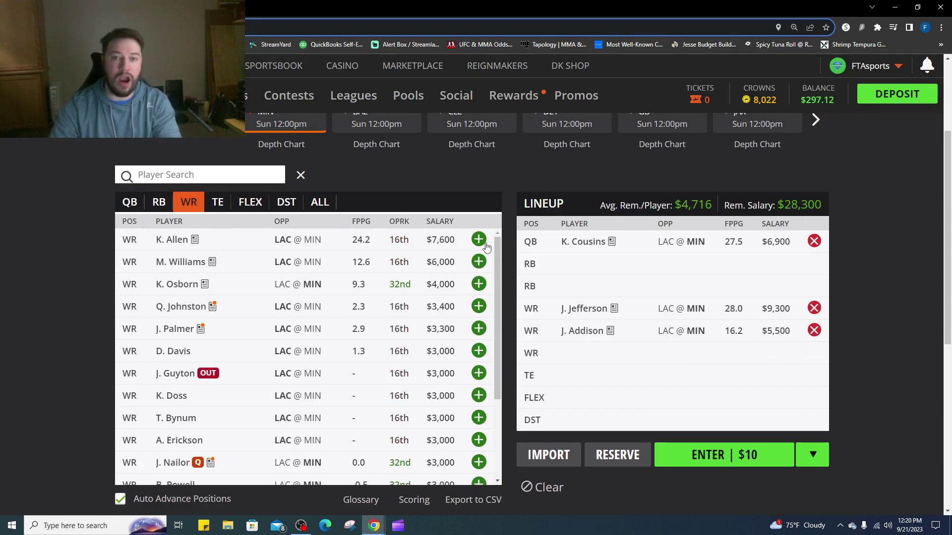
scroll(238, 281, "up", 1)
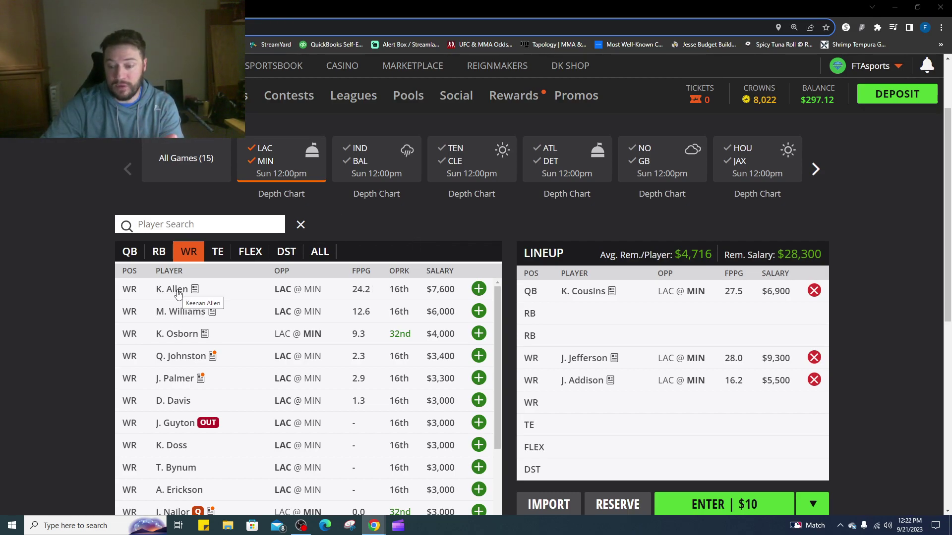
- Compare the game logs of Keenan Allen, Mike Williams and Joshua Palmer
left_click(178, 293)
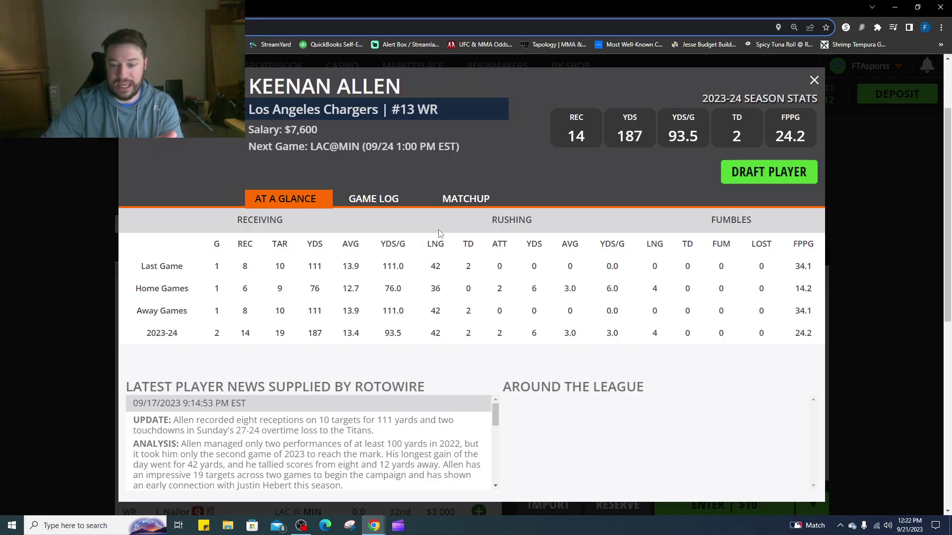
left_click(399, 205)
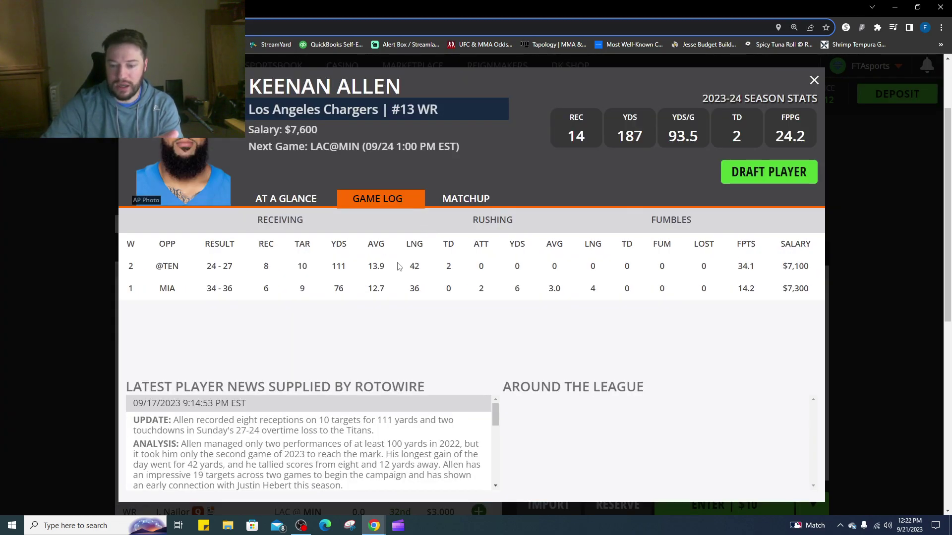
left_click(813, 81)
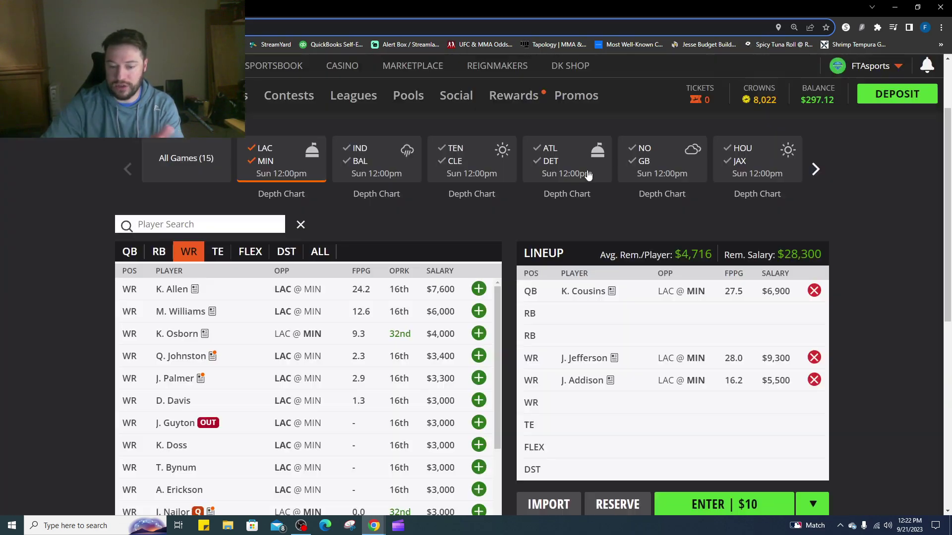
left_click(193, 314)
left_click(389, 199)
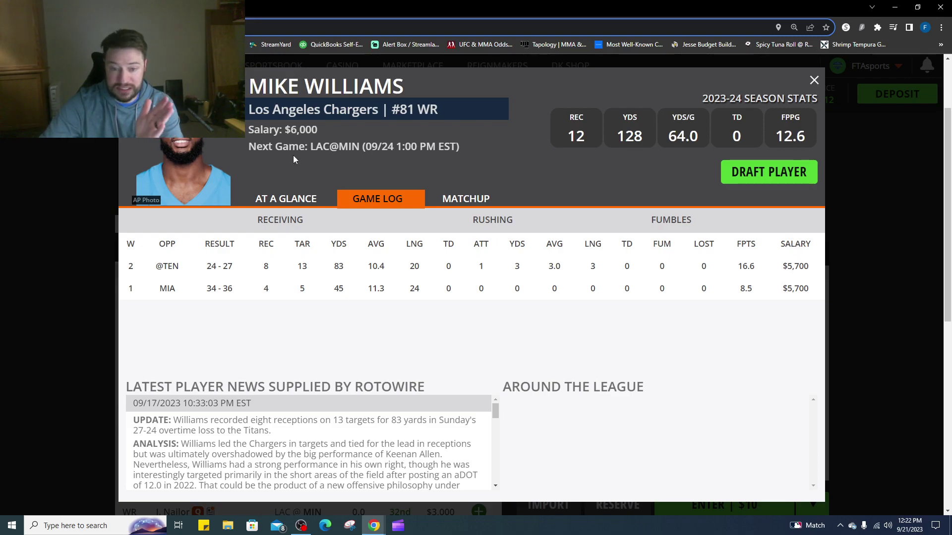
left_click(813, 81)
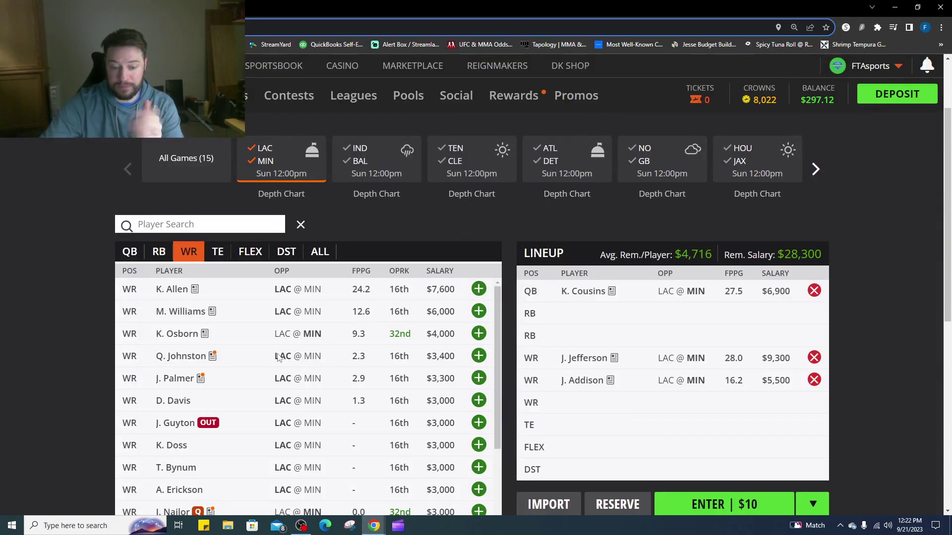
left_click(178, 380)
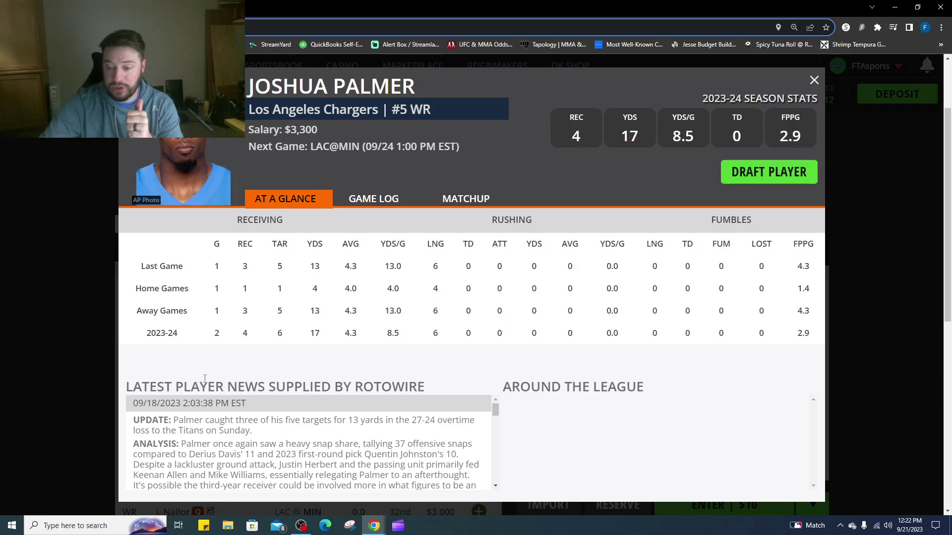
left_click(391, 208)
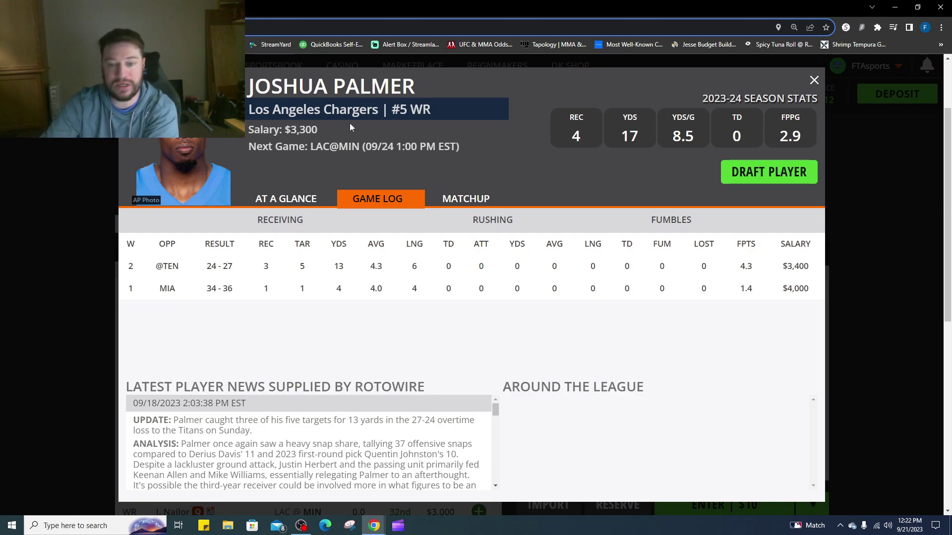
left_click(814, 80)
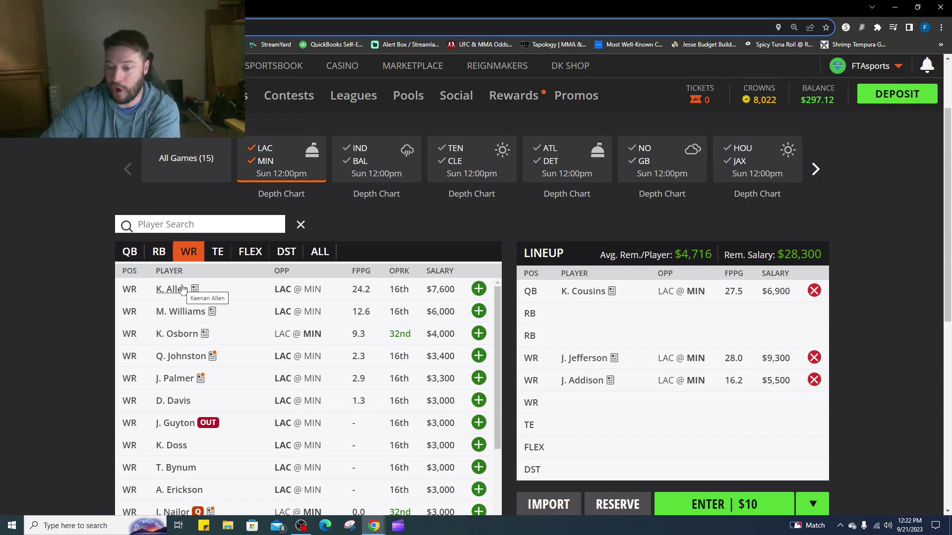
- Recheck Mike Williams, then try K. Allen in the third WR slot and remove him
left_click(187, 311)
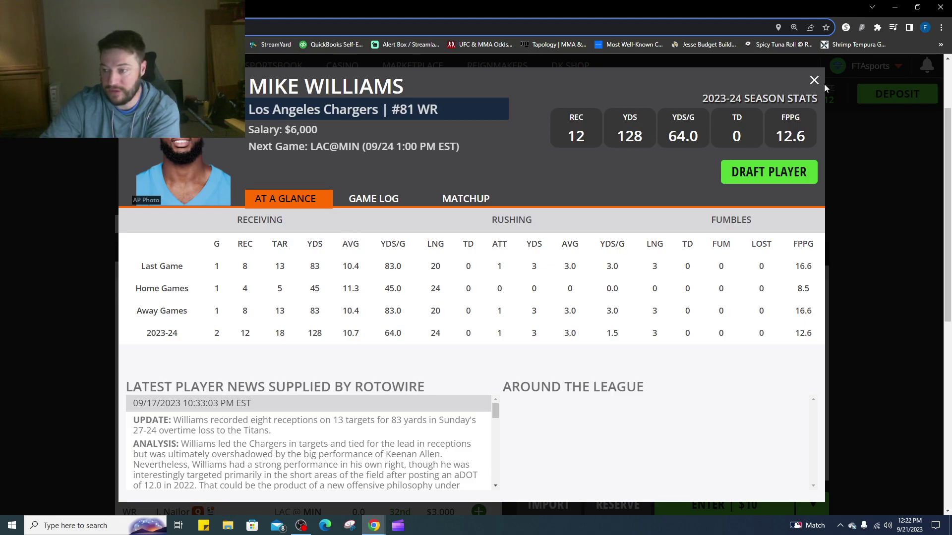
left_click(817, 79)
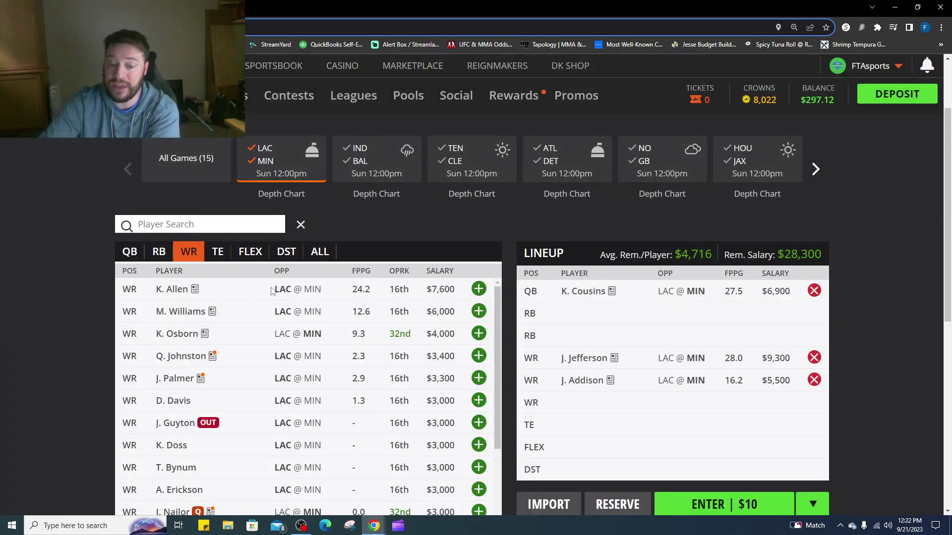
left_click(478, 289)
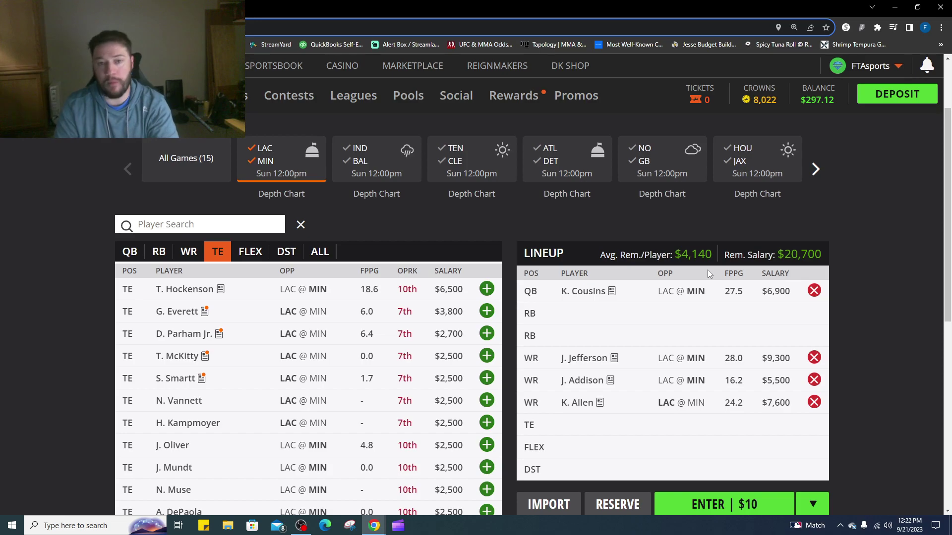
left_click(814, 402)
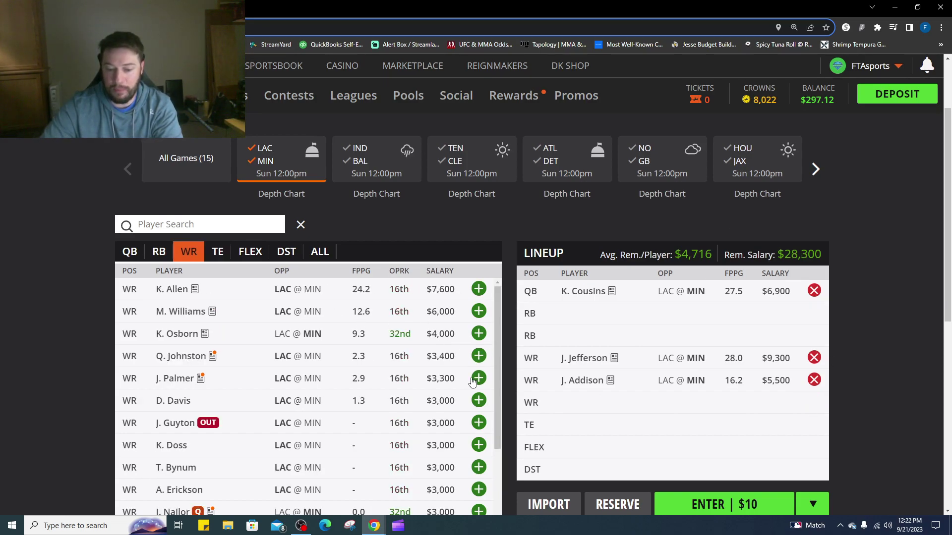
- Review Quentin Johnston's game log, then draft J. Palmer as third WR, leaving $25,000
left_click(191, 363)
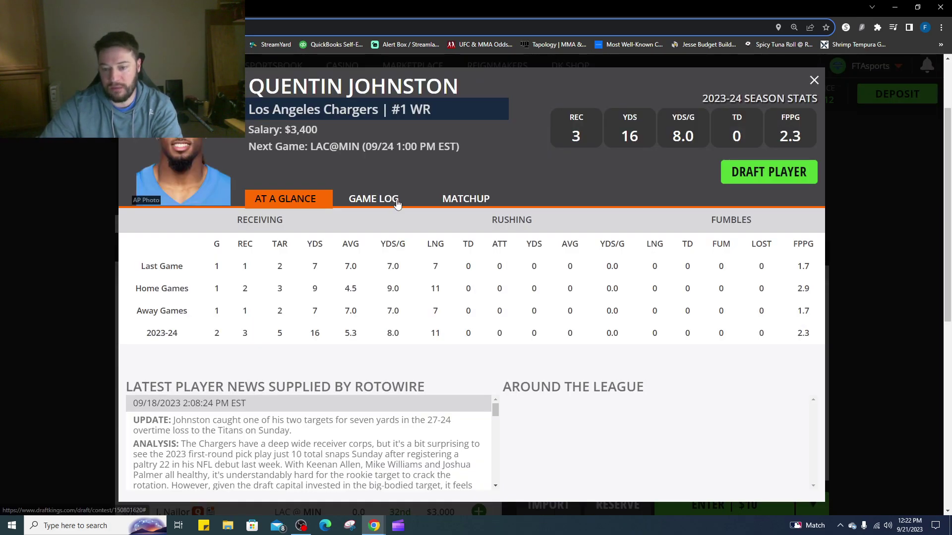
left_click(397, 203)
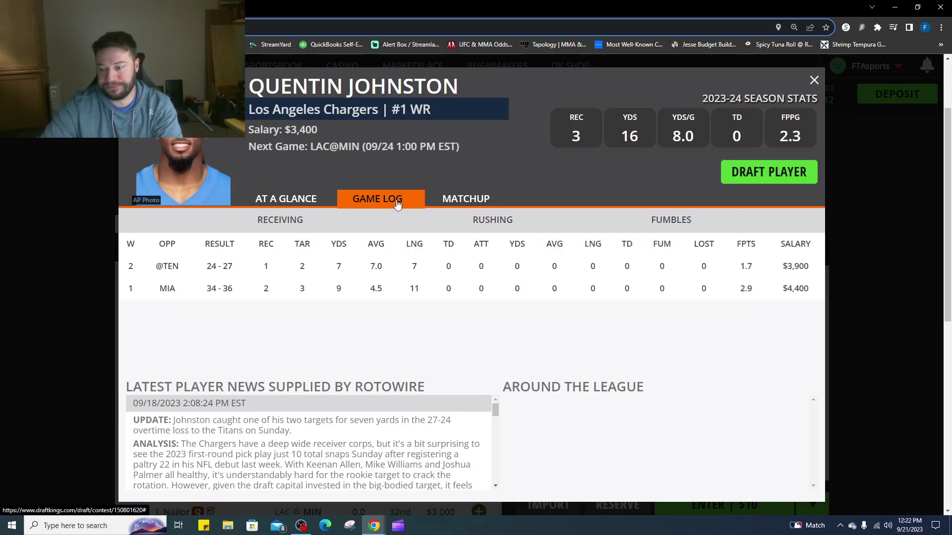
left_click(815, 80)
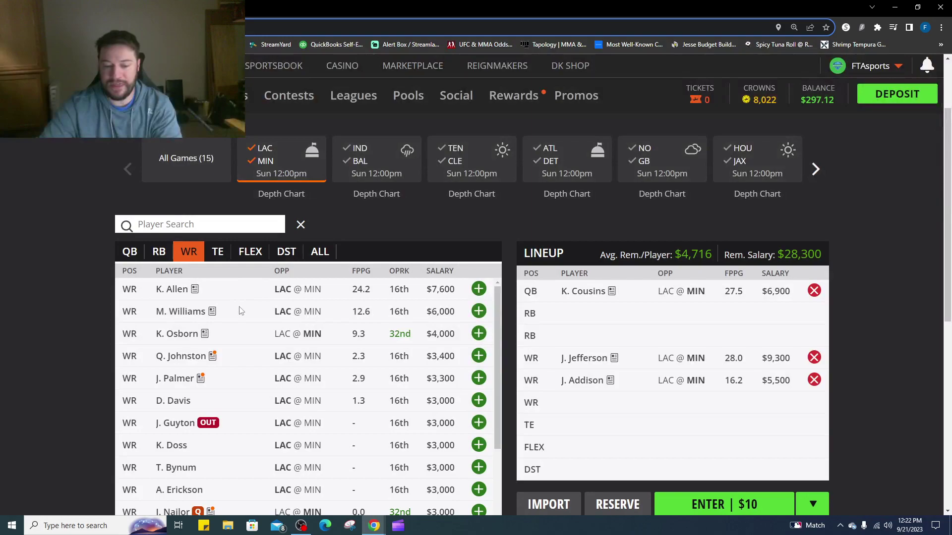
left_click(188, 387)
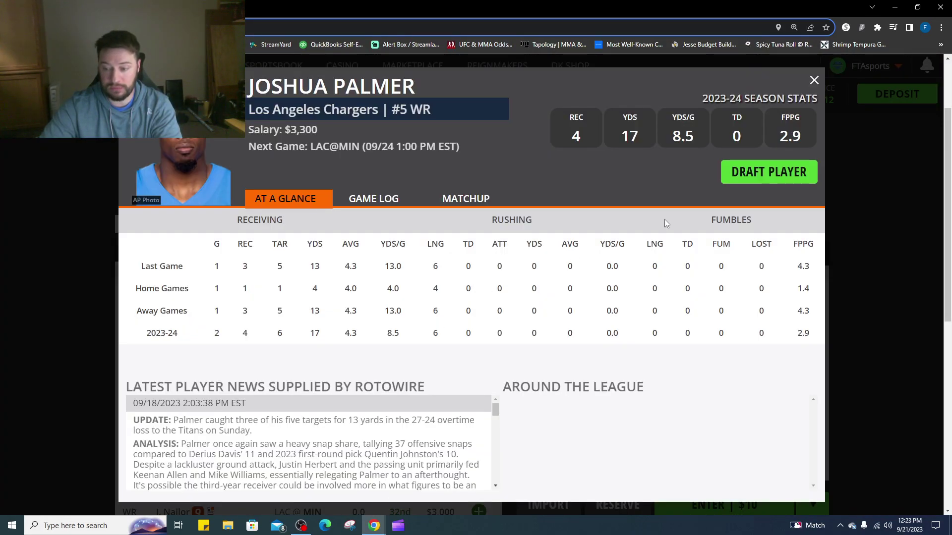
left_click(740, 174)
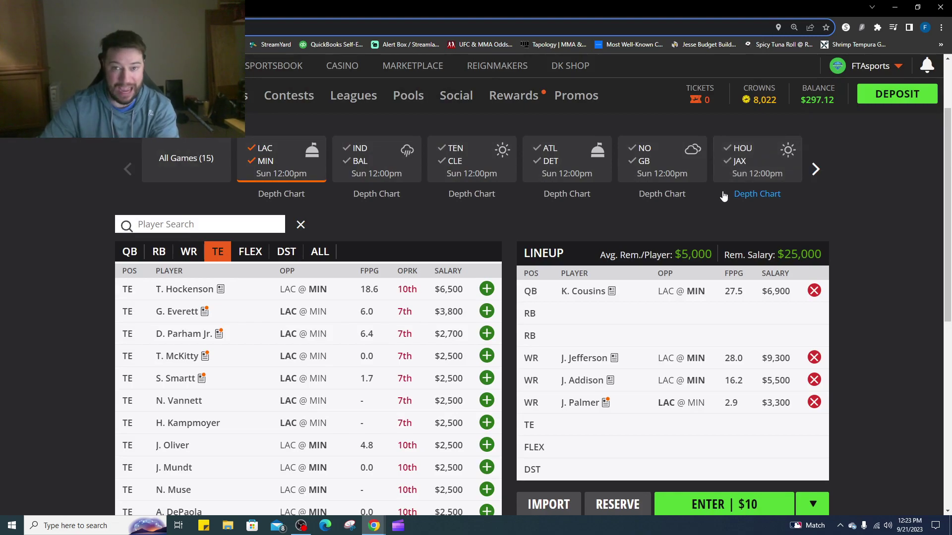
- Clear Cousins, Jefferson, Addison and Palmer from the lineup
left_click(813, 291)
left_click(813, 358)
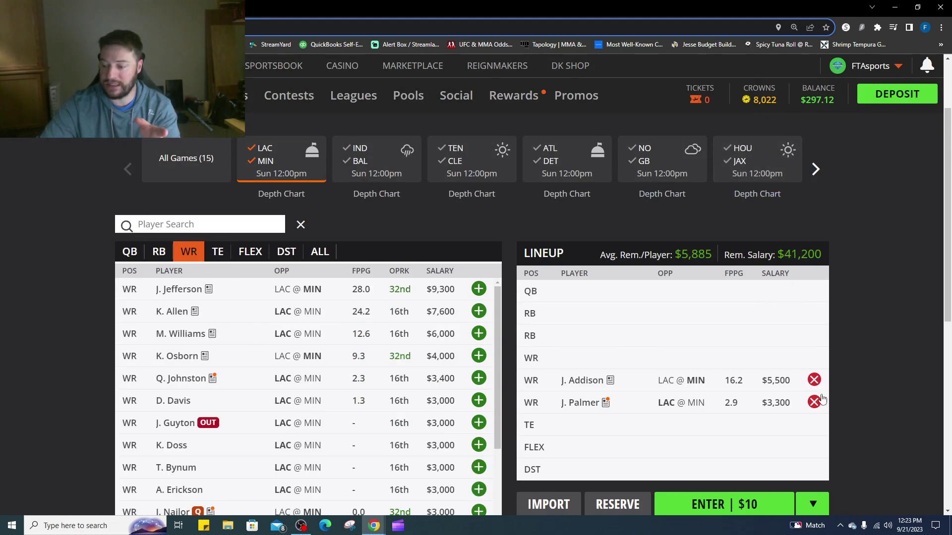
left_click(814, 380)
left_click(814, 402)
- Switch the game filter from LAC/MIN to the DAL/ARI game
left_click(265, 161)
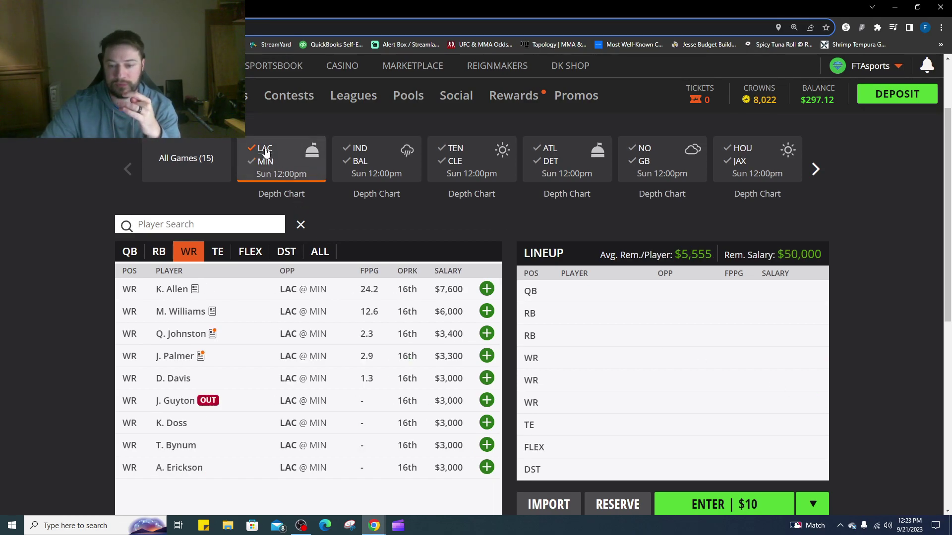
left_click(264, 148)
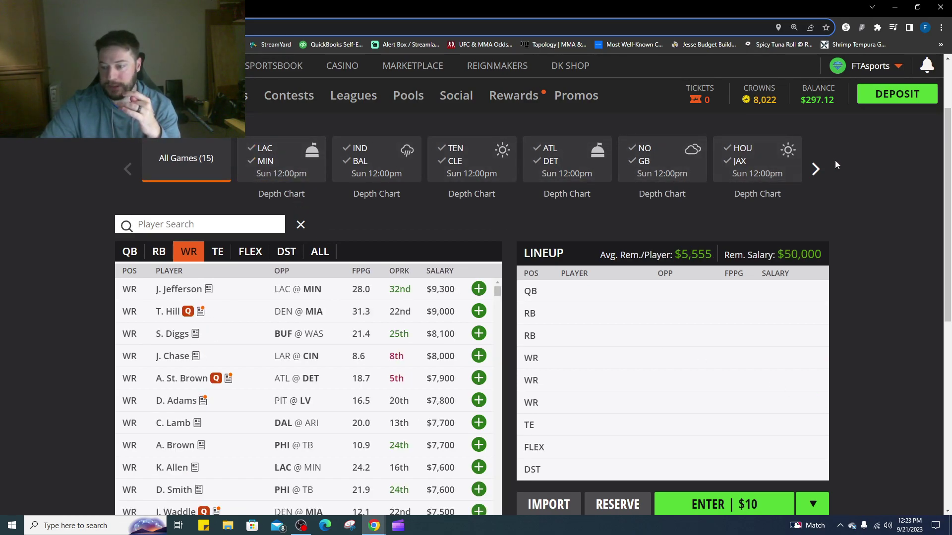
left_click(814, 170)
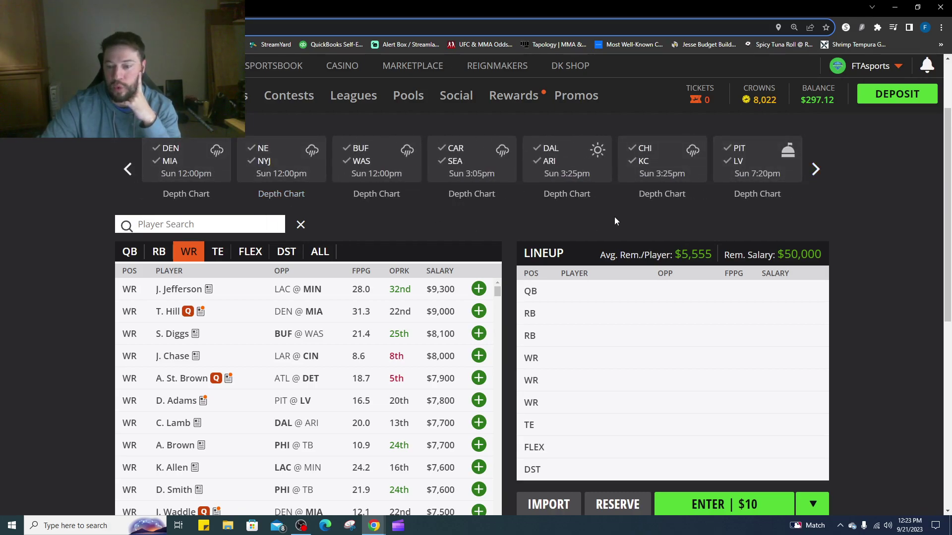
left_click(554, 153)
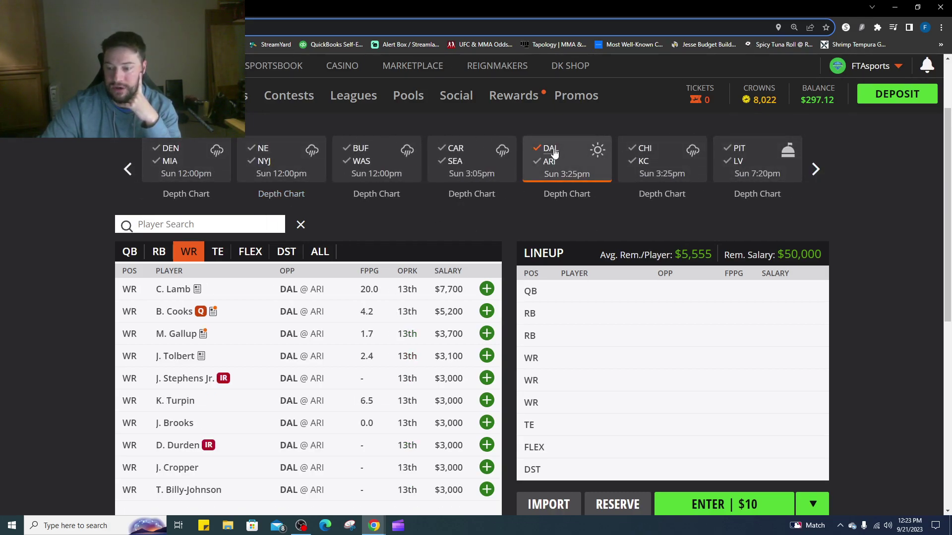
left_click(549, 161)
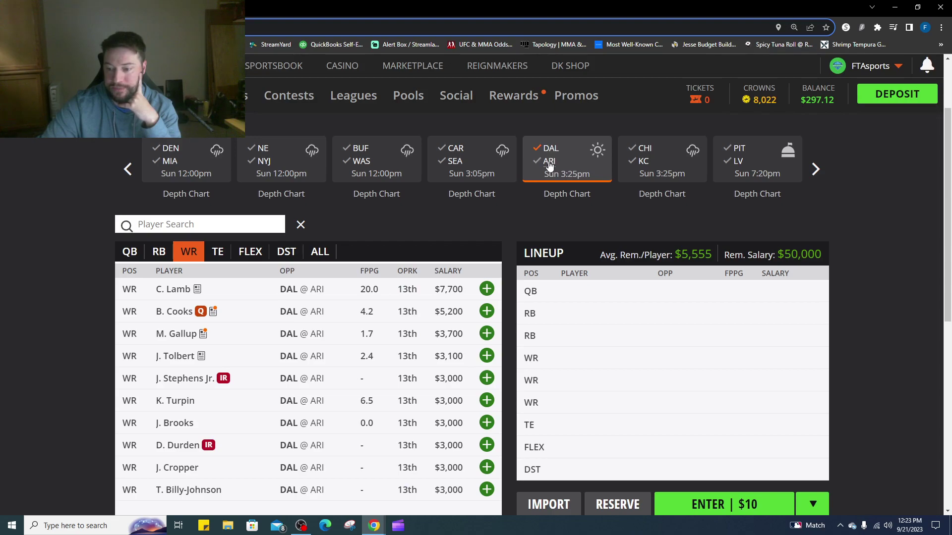
- Add D. Prescott at QB and T. Pollard at RB, leaving $35,400
left_click(131, 253)
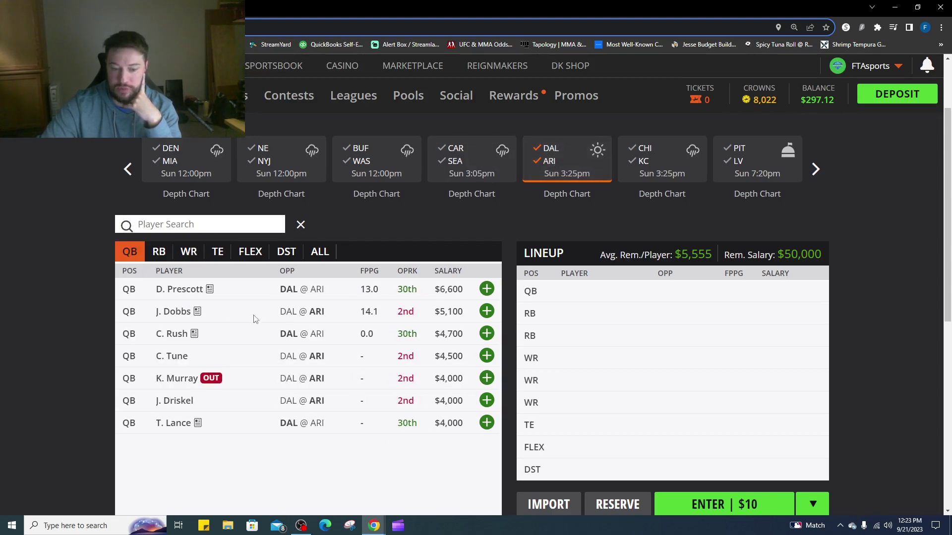
left_click(487, 290)
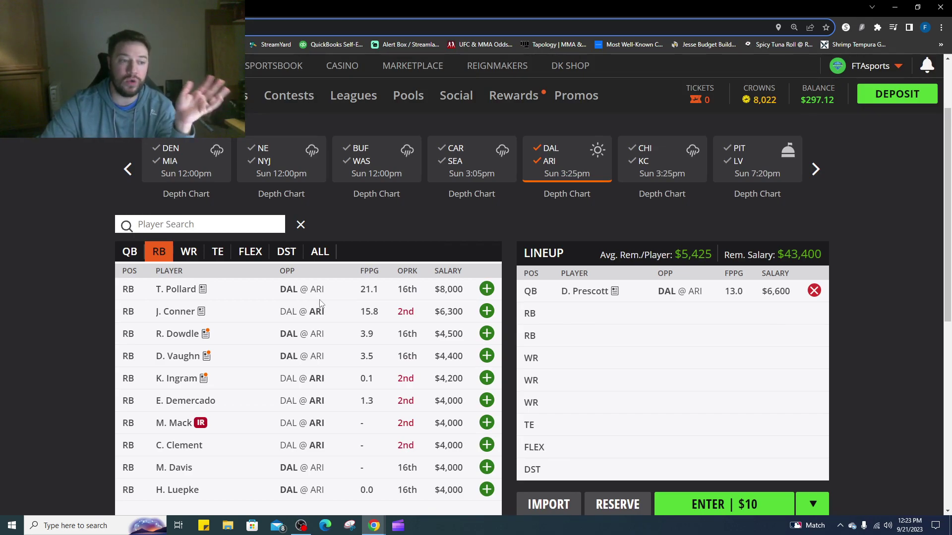
left_click(486, 290)
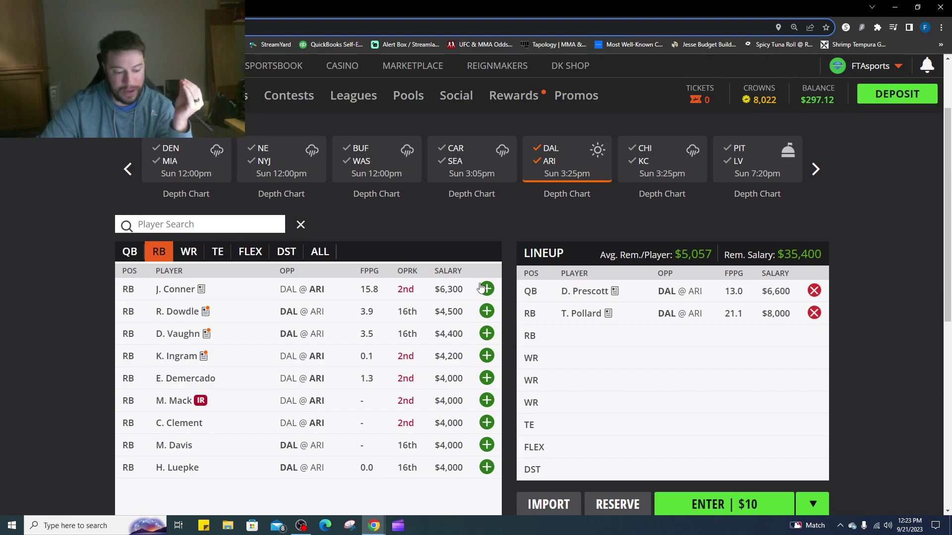
left_click(188, 251)
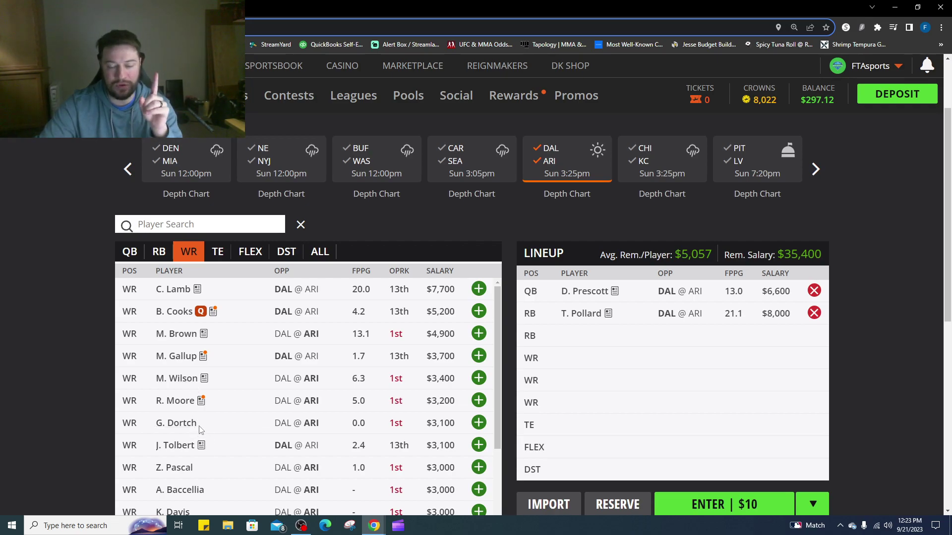
- Check J. Ferguson's game log among the tight ends and draft him at TE
left_click(221, 254)
left_click(179, 290)
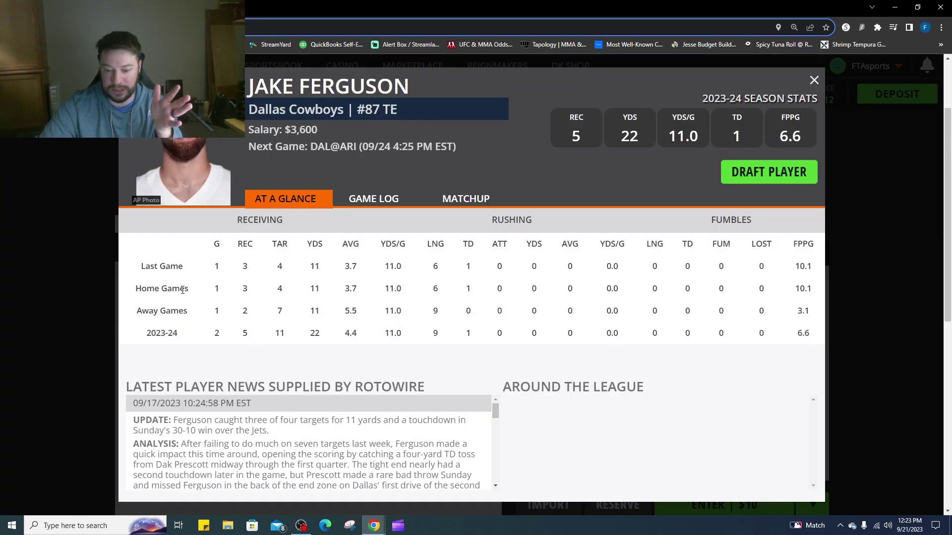
left_click(814, 80)
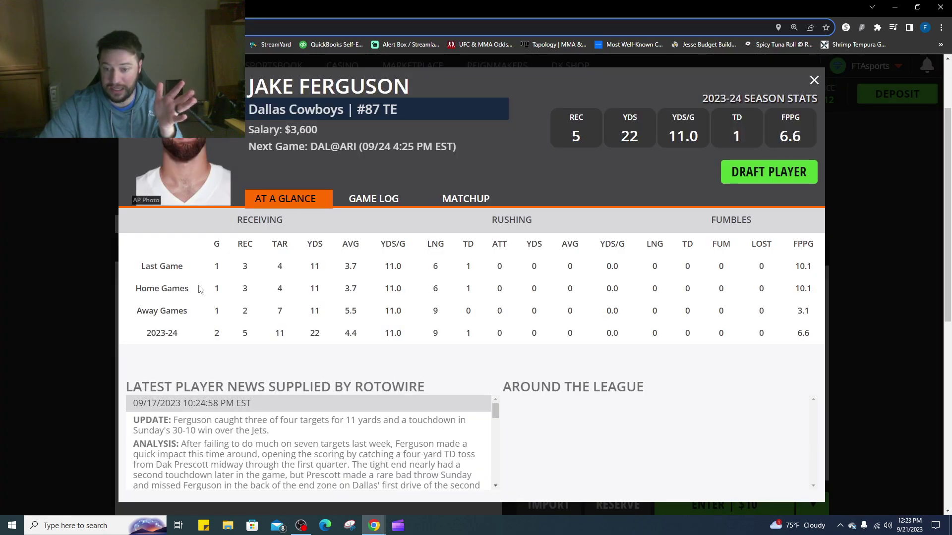
left_click(181, 290)
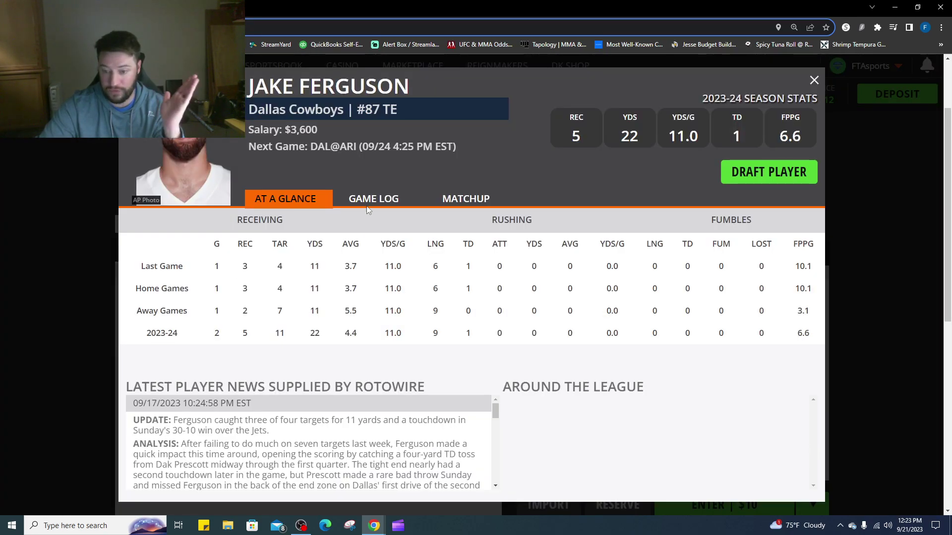
left_click(370, 204)
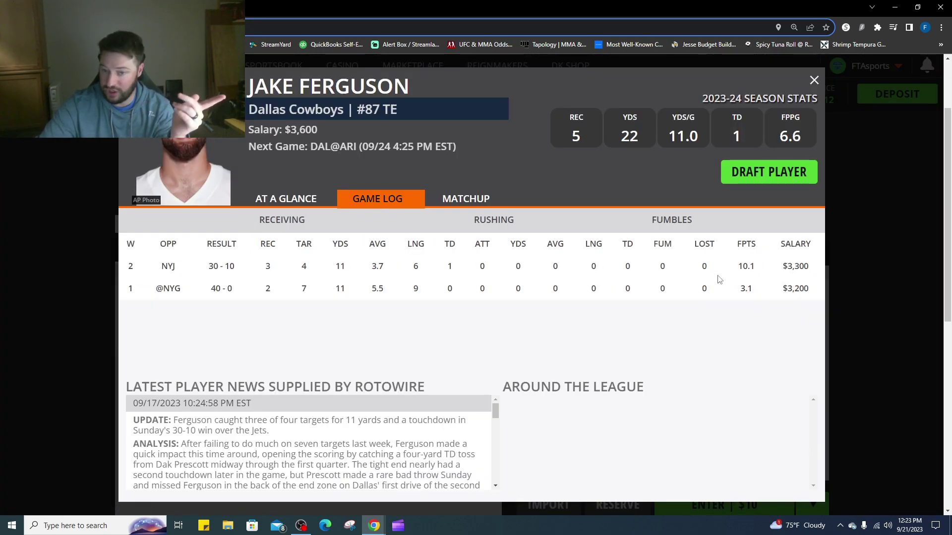
left_click(770, 177)
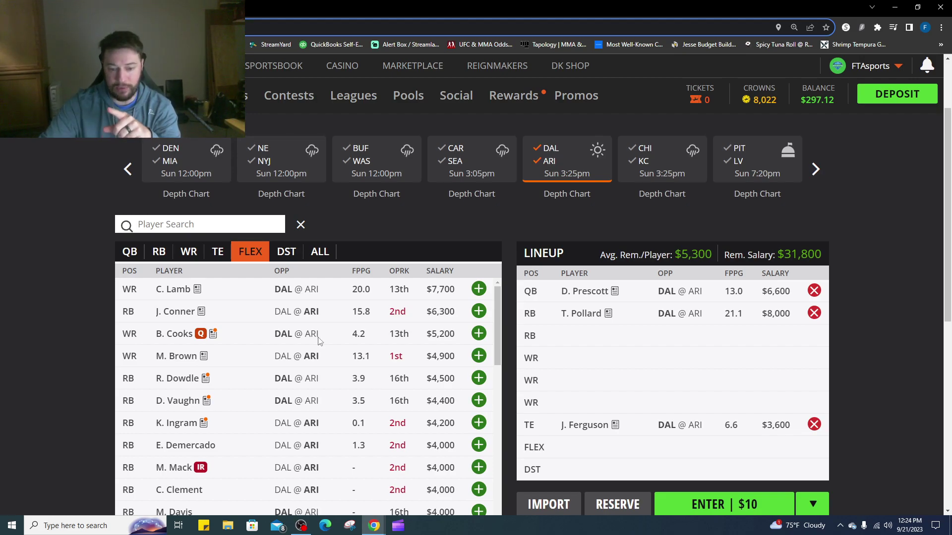
- Review Z. Ertz's weekly game log and draft him into FLEX, leaving $28,300
left_click(221, 257)
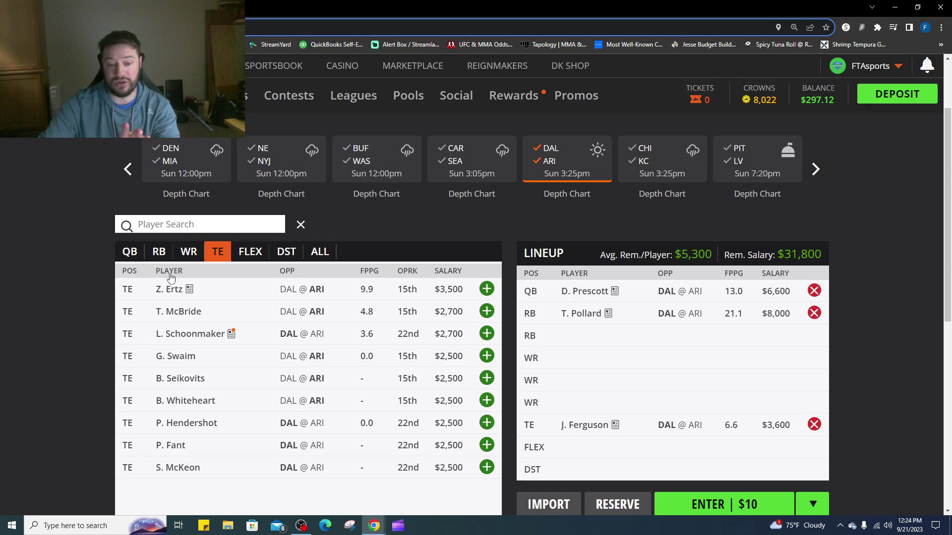
left_click(331, 290)
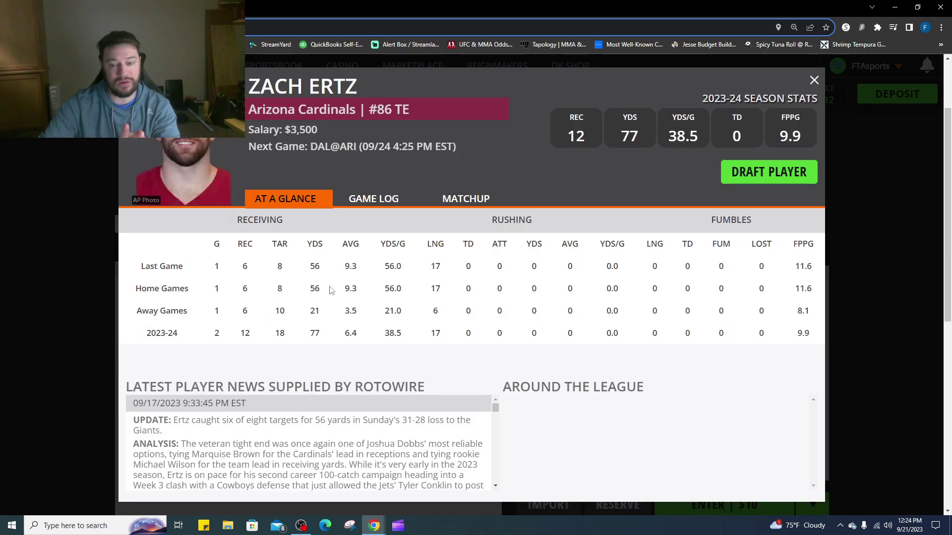
left_click(388, 206)
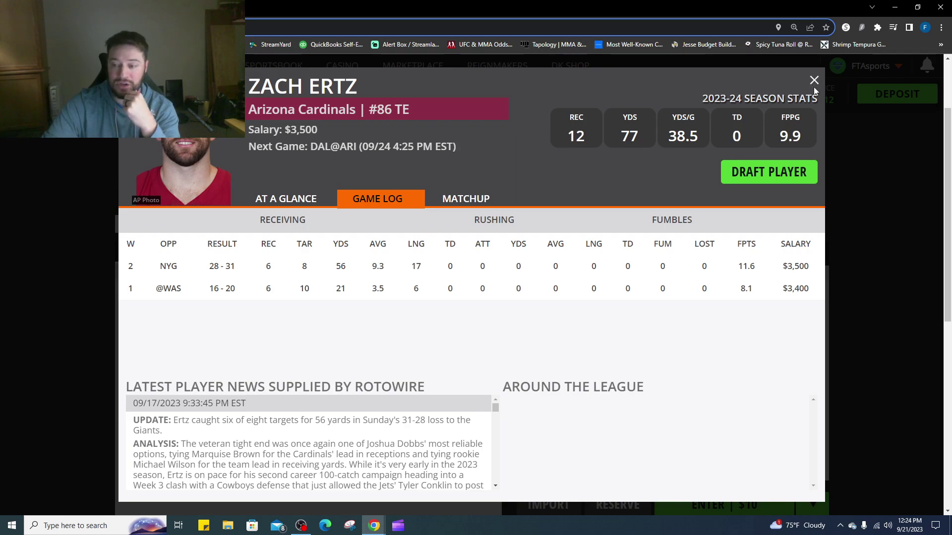
left_click(783, 176)
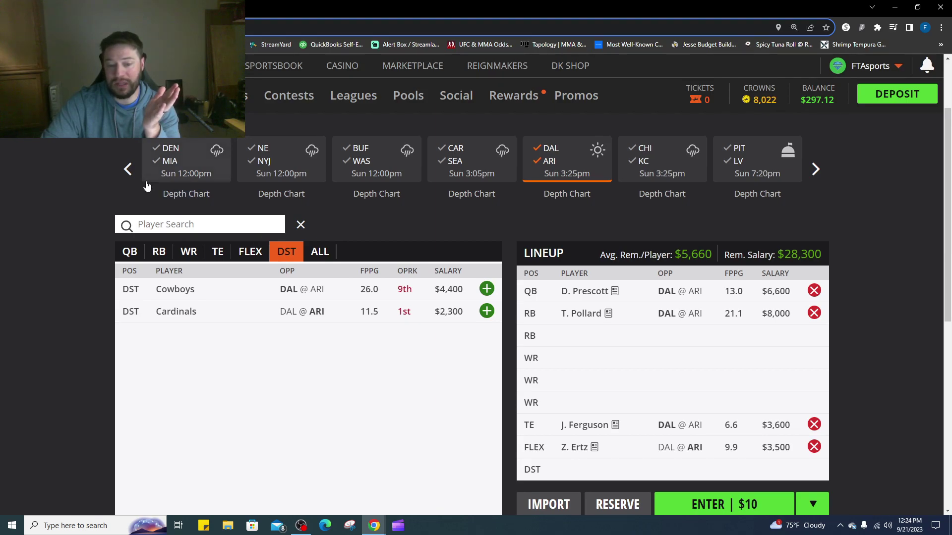
- Widen the player pool to All Games (15)
left_click(130, 170)
left_click(170, 172)
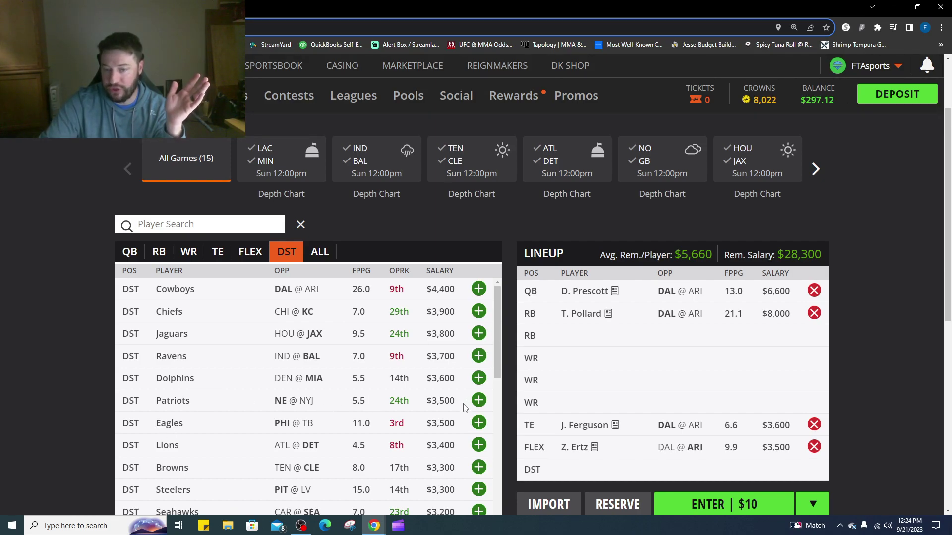
scroll(465, 408, "down", 12)
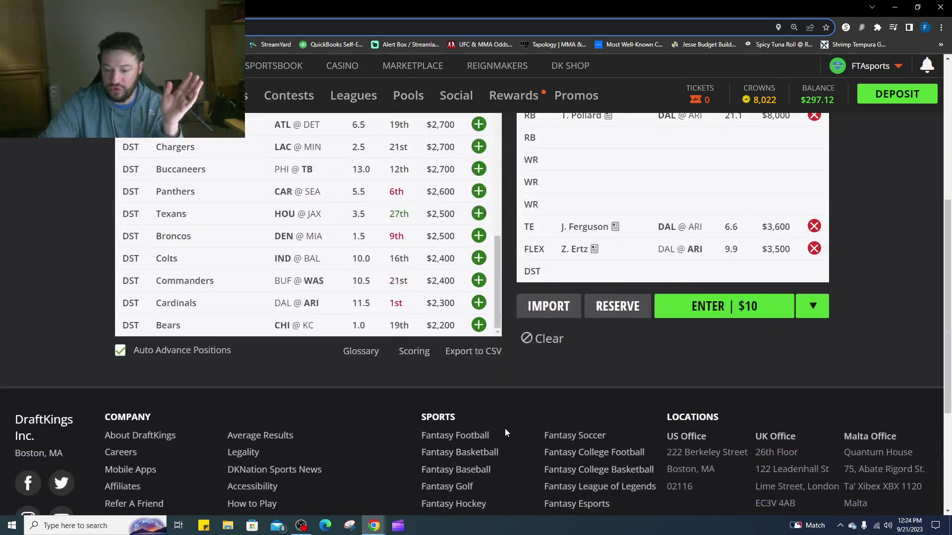
scroll(529, 360, "up", 1)
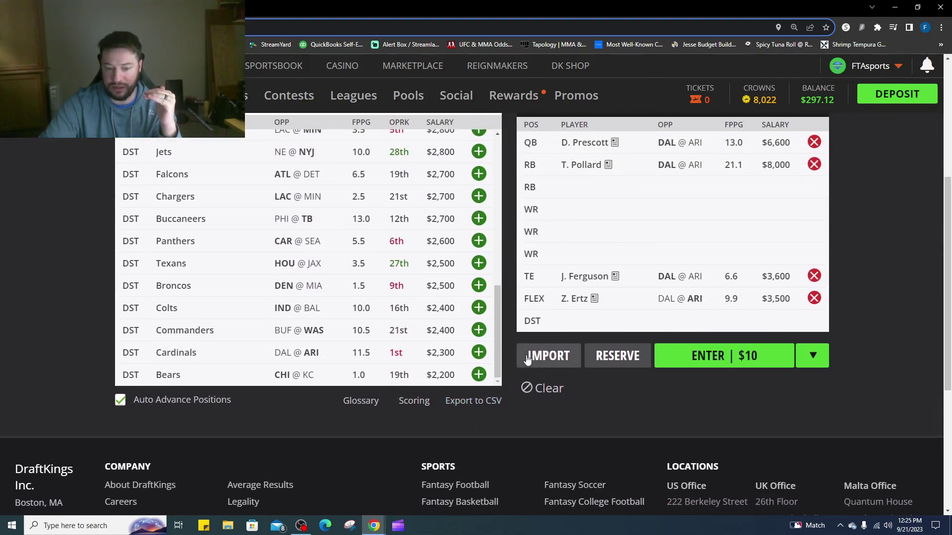
scroll(445, 333, "up", 2)
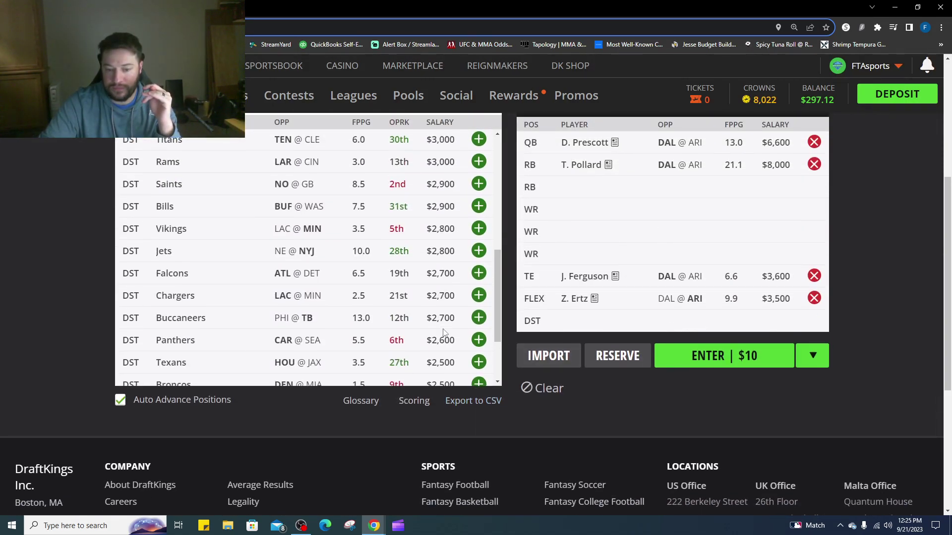
scroll(445, 333, "up", 1)
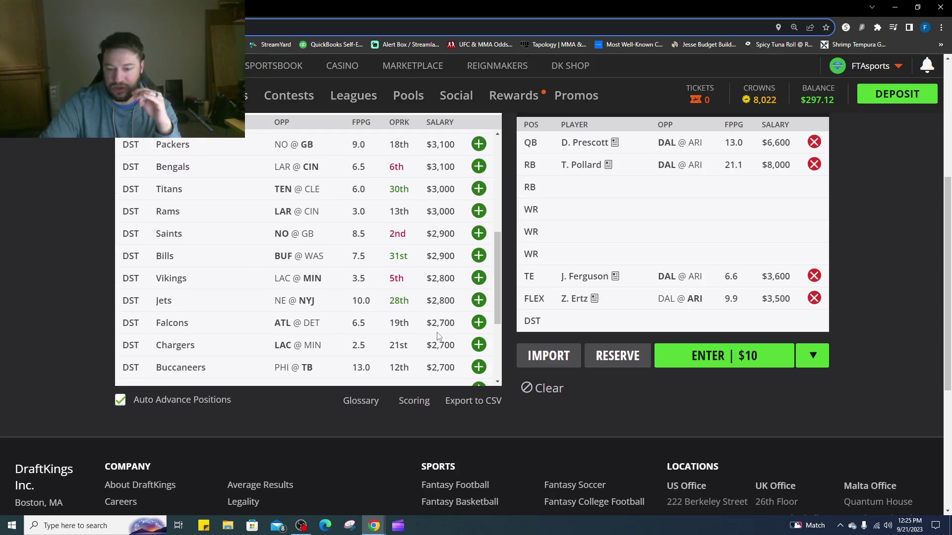
- Check the Bills defense game log, then add the Chiefs at DST for $3,900
left_click(165, 256)
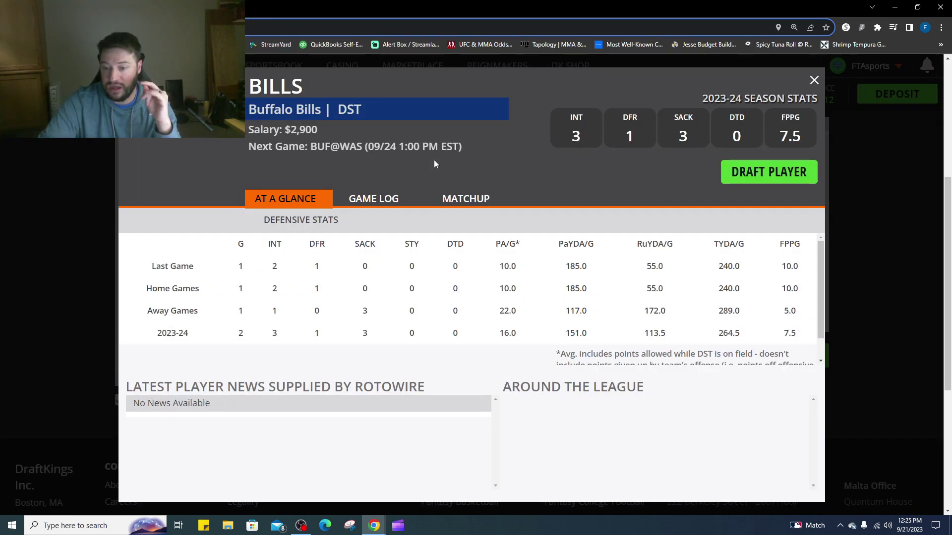
left_click(390, 201)
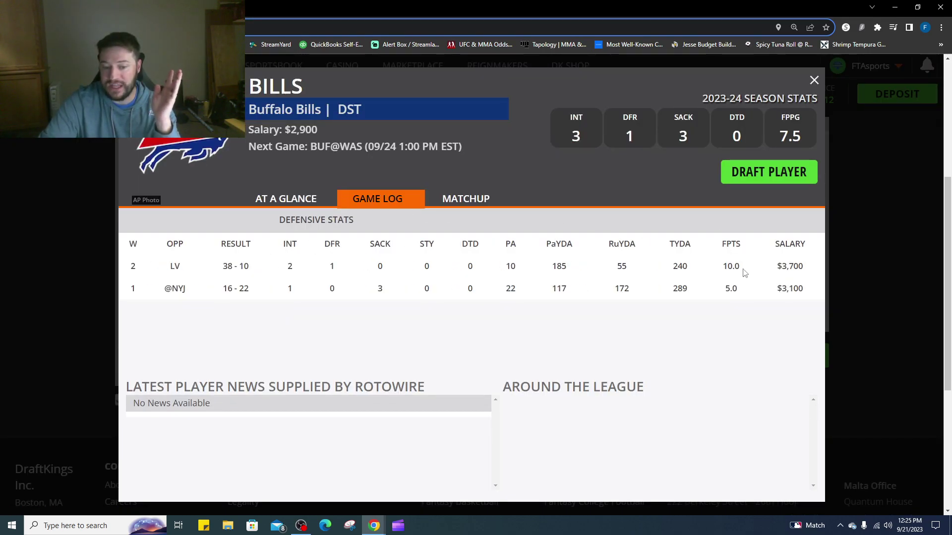
left_click(814, 79)
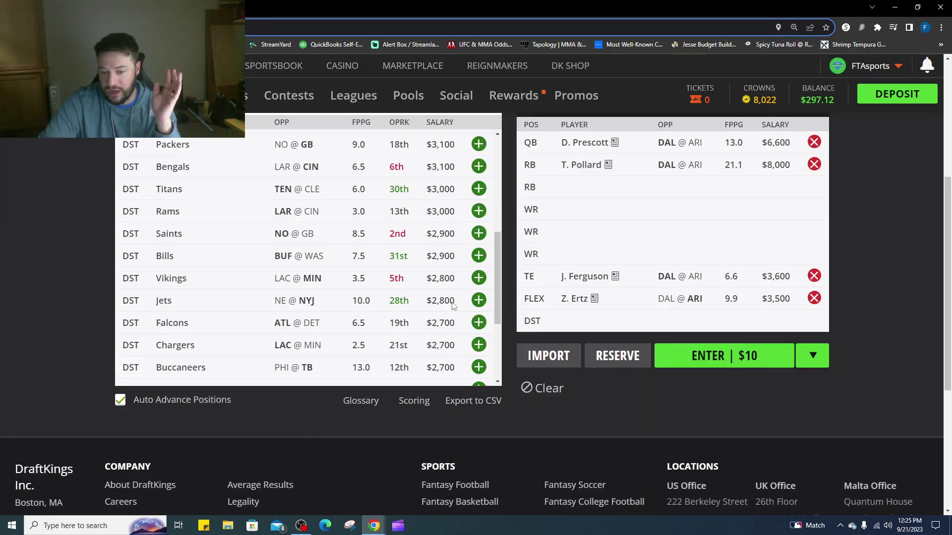
scroll(452, 306, "up", 5)
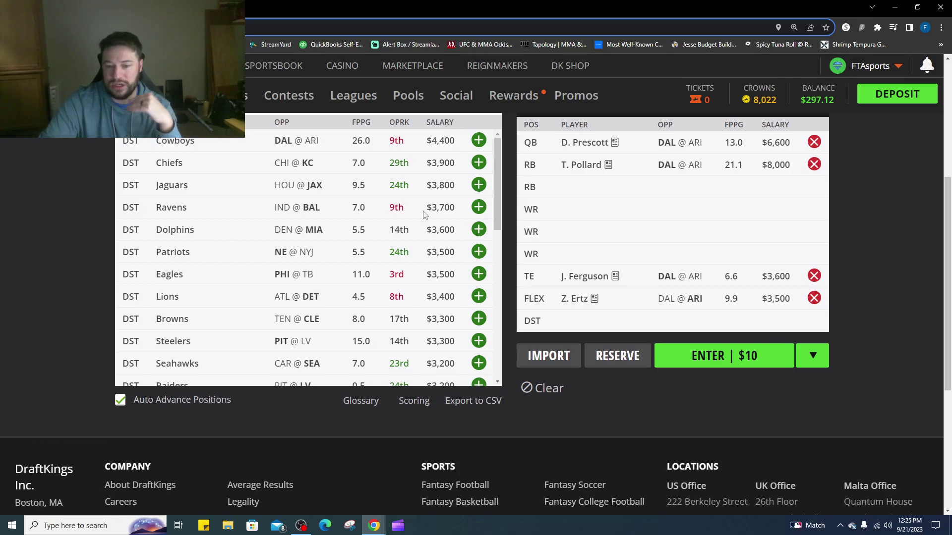
left_click(479, 164)
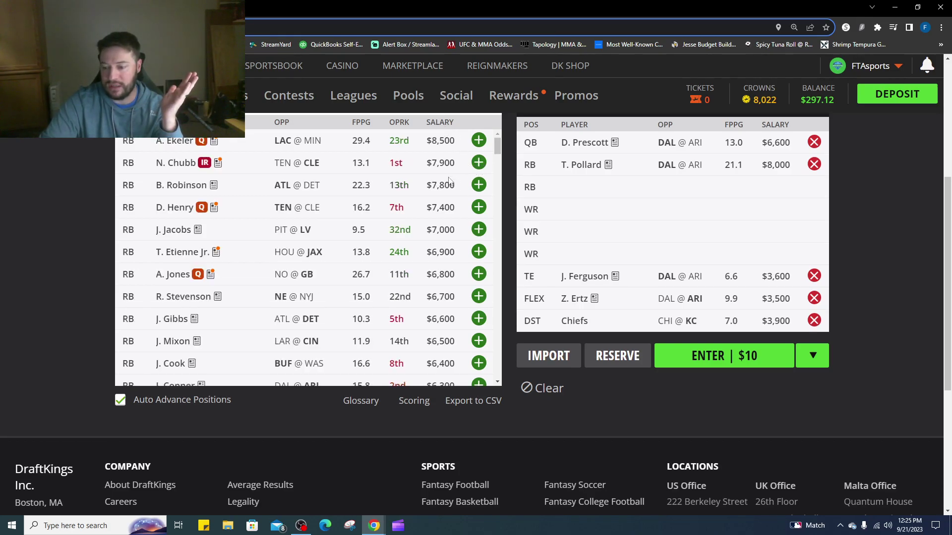
scroll(868, 294, "up", 1)
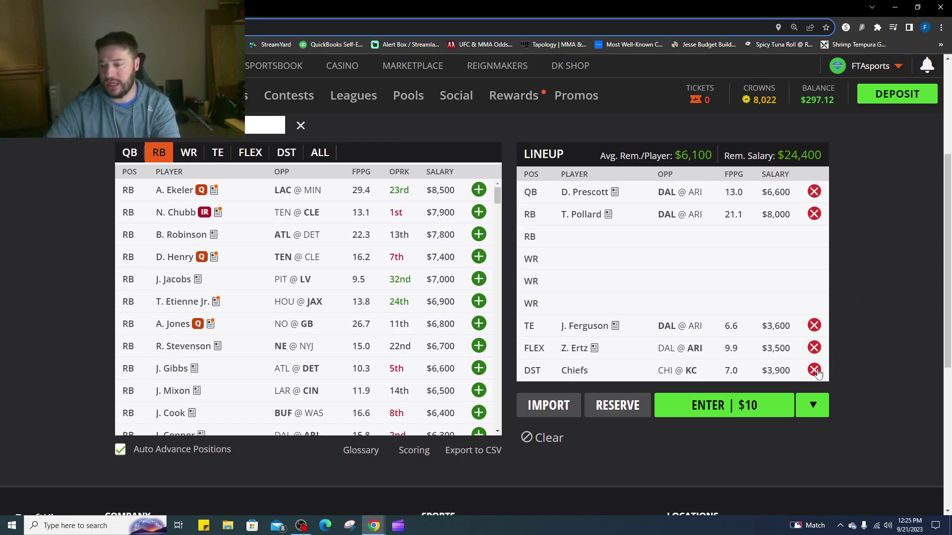
- Clear the lineup and limit the player pool to the LAR@CIN Monday game
left_click(547, 438)
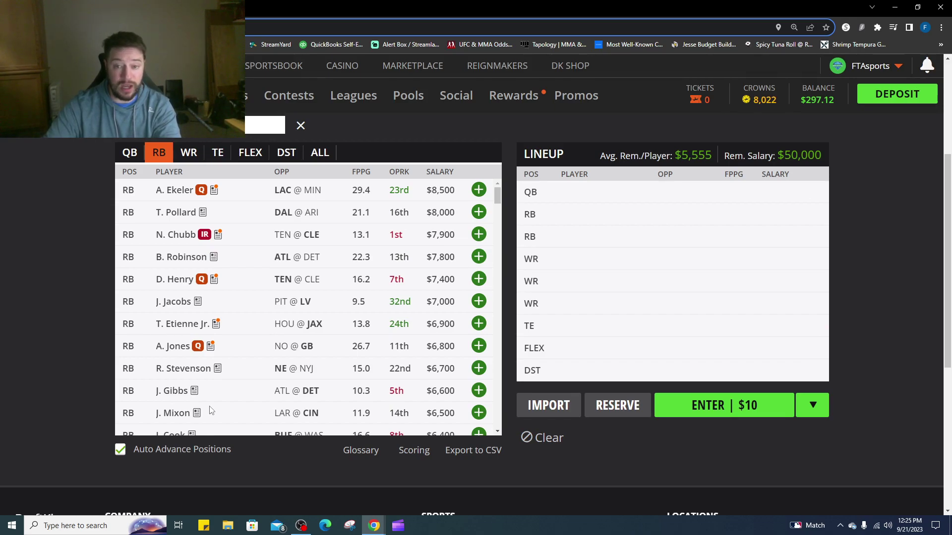
scroll(586, 307, "up", 3)
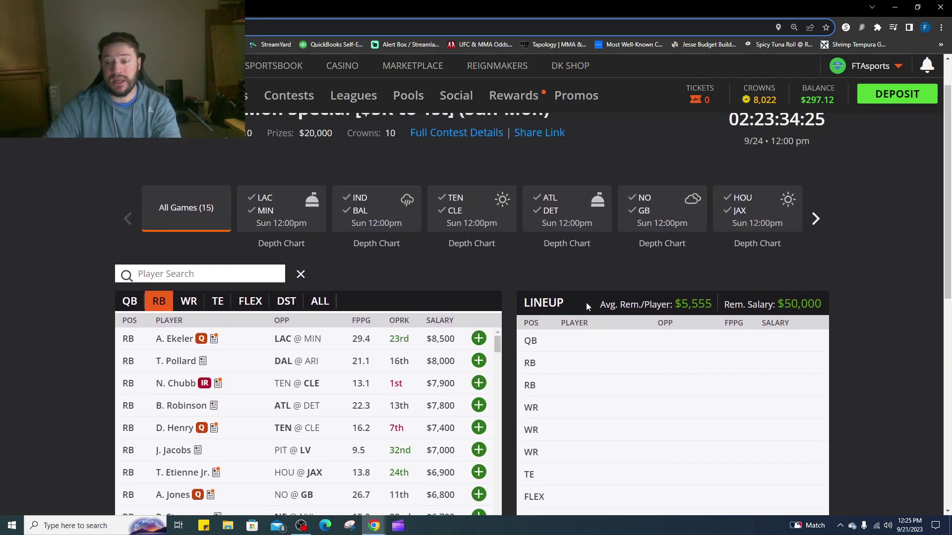
left_click(816, 219)
left_click(816, 220)
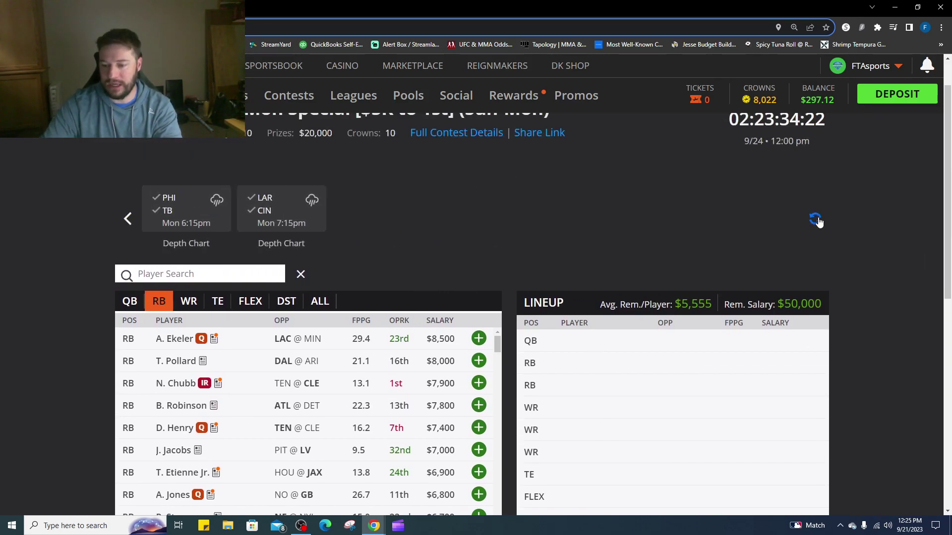
left_click(265, 193)
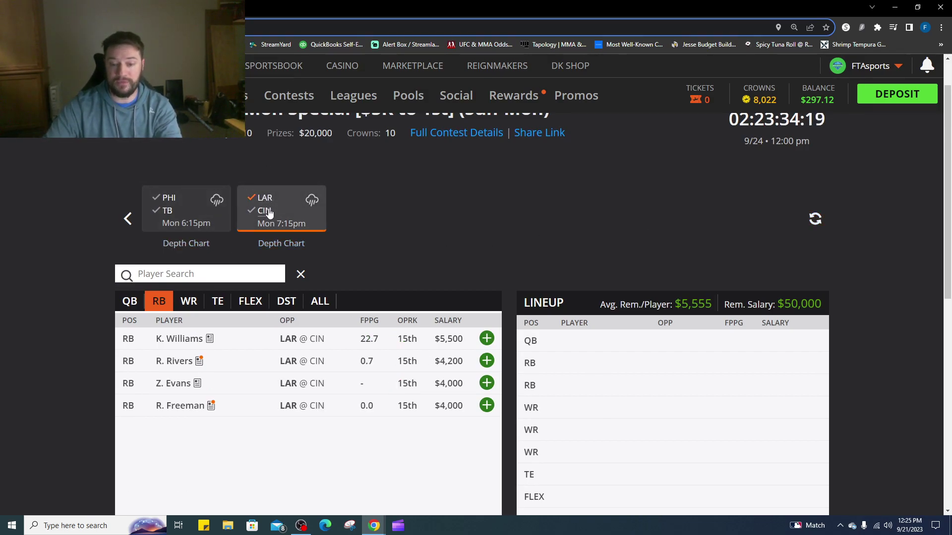
- Draft Matthew Stafford at QB after reviewing his game log
left_click(129, 301)
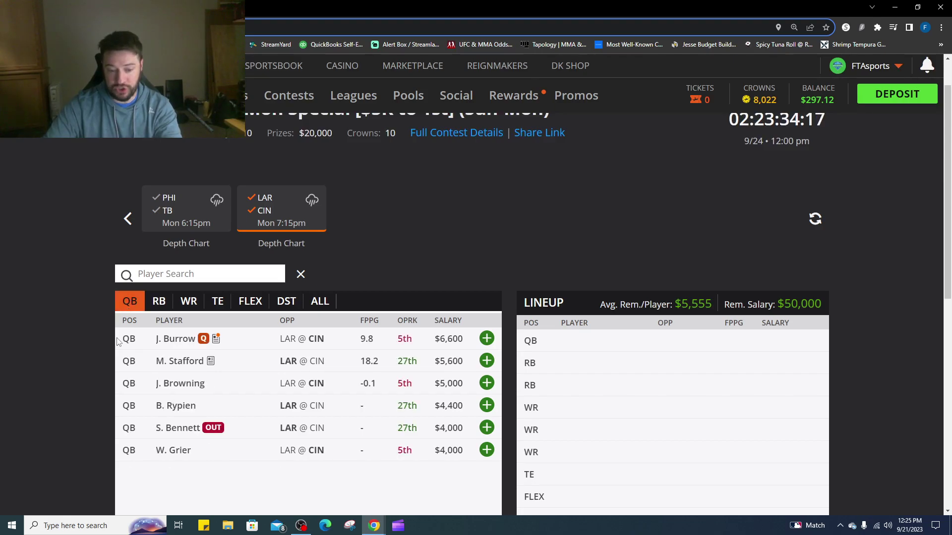
scroll(119, 342, "down", 2)
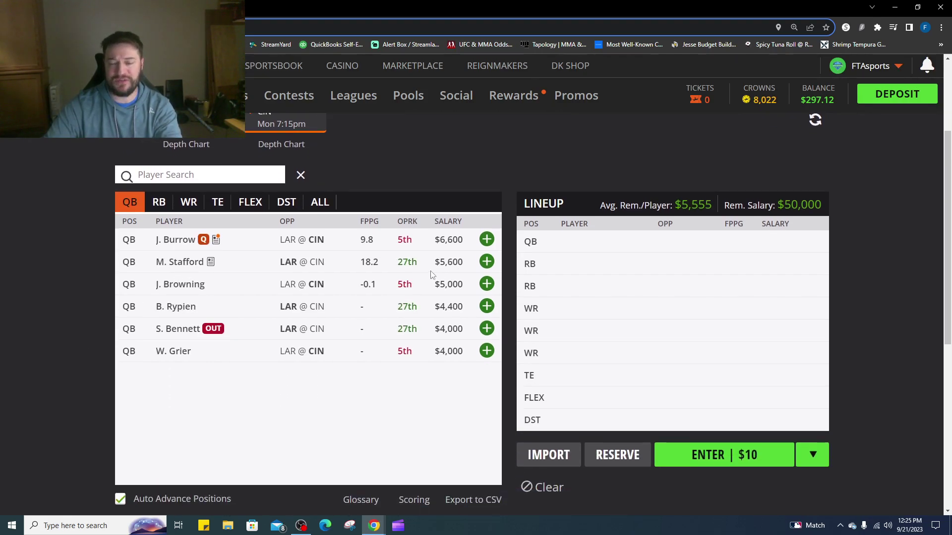
left_click(187, 264)
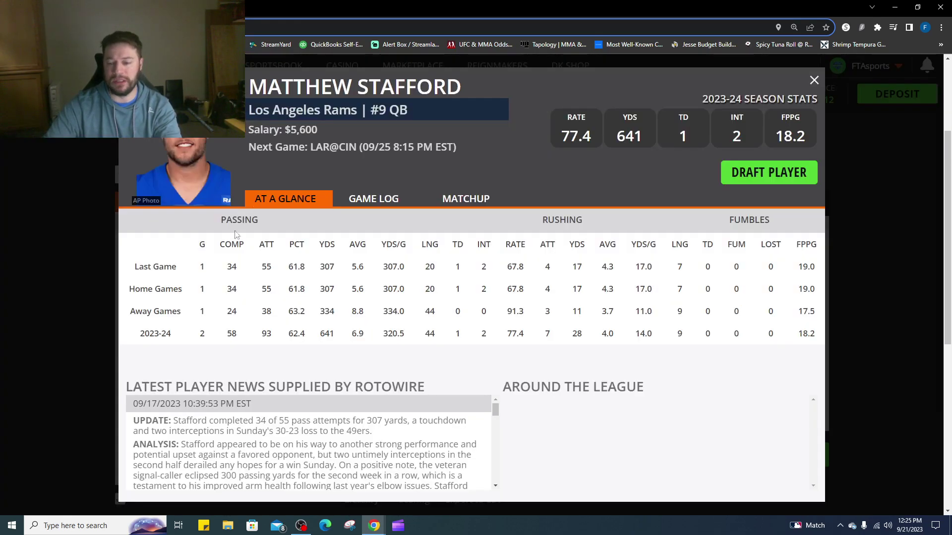
left_click(377, 201)
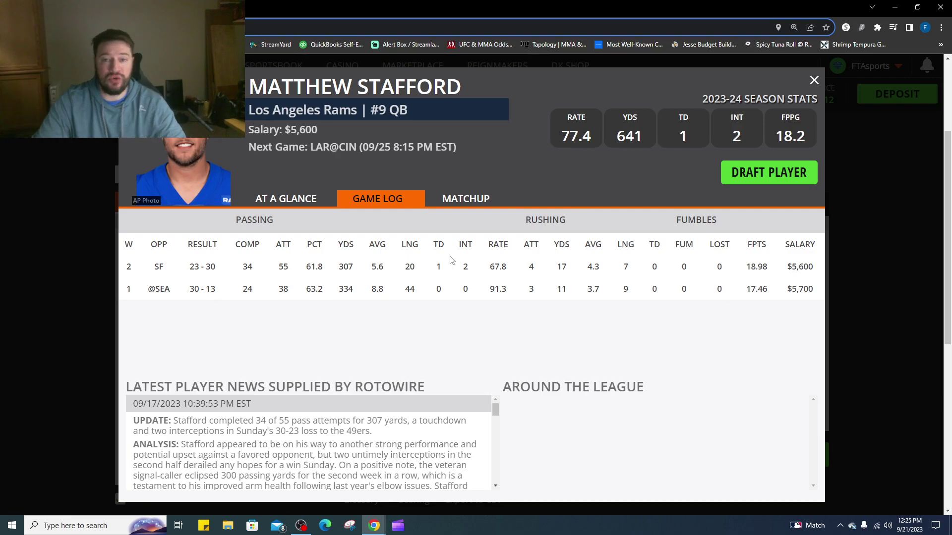
left_click(795, 172)
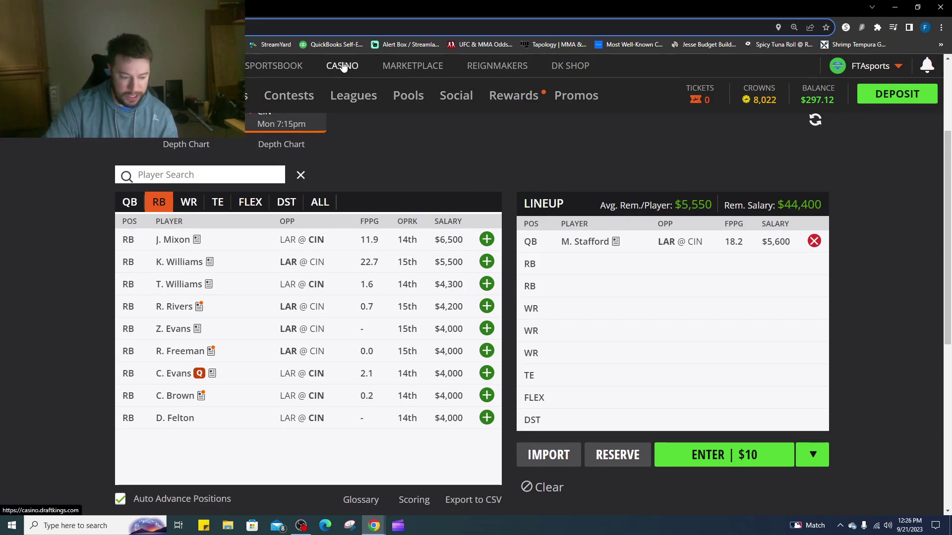
- Draft Puka Nacua into a WR slot after checking his game log
left_click(189, 201)
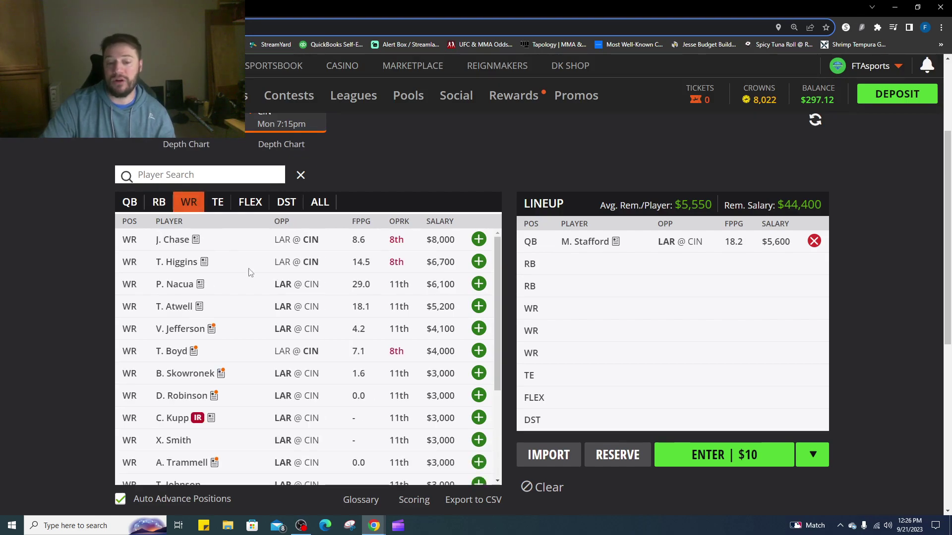
left_click(183, 285)
left_click(400, 206)
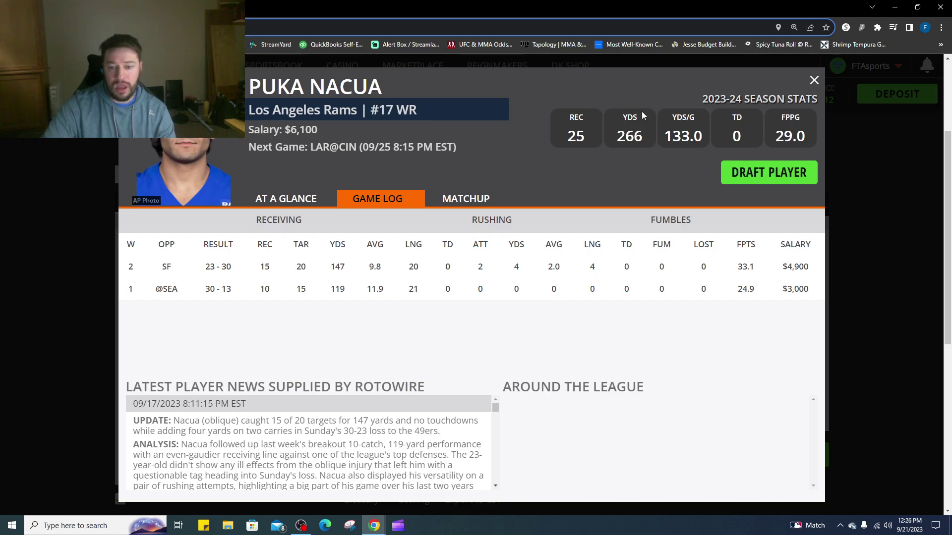
left_click(758, 172)
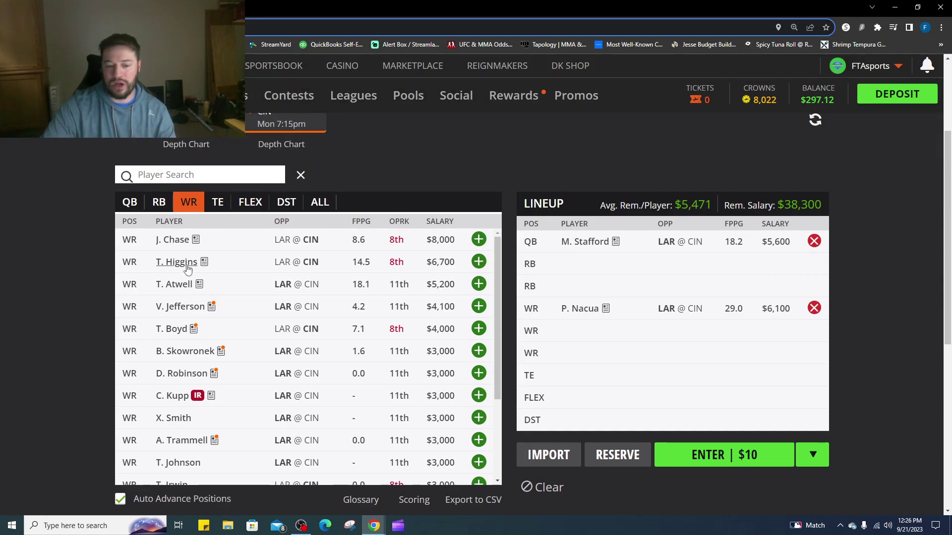
- Compare the game logs of Tutu Atwell, Van Jefferson and Ben Skowronek
left_click(185, 287)
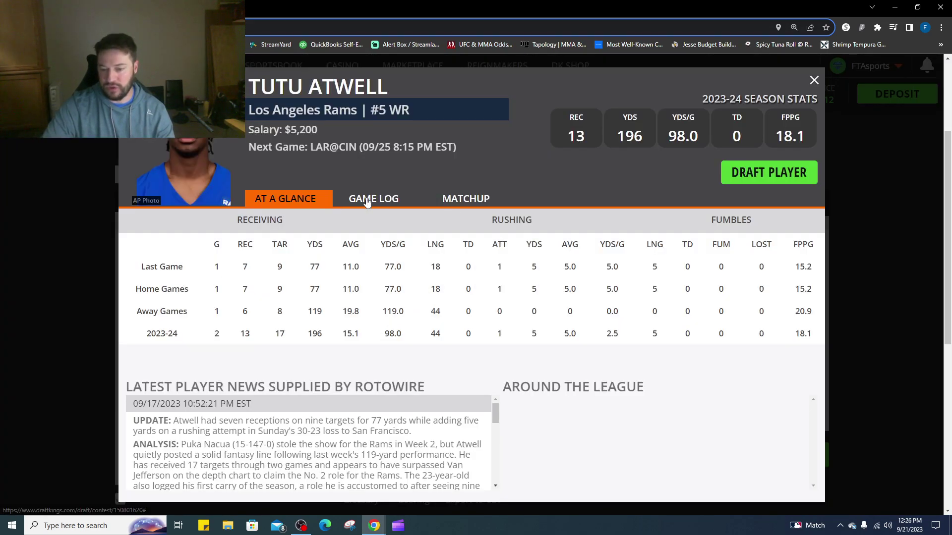
left_click(392, 201)
left_click(814, 79)
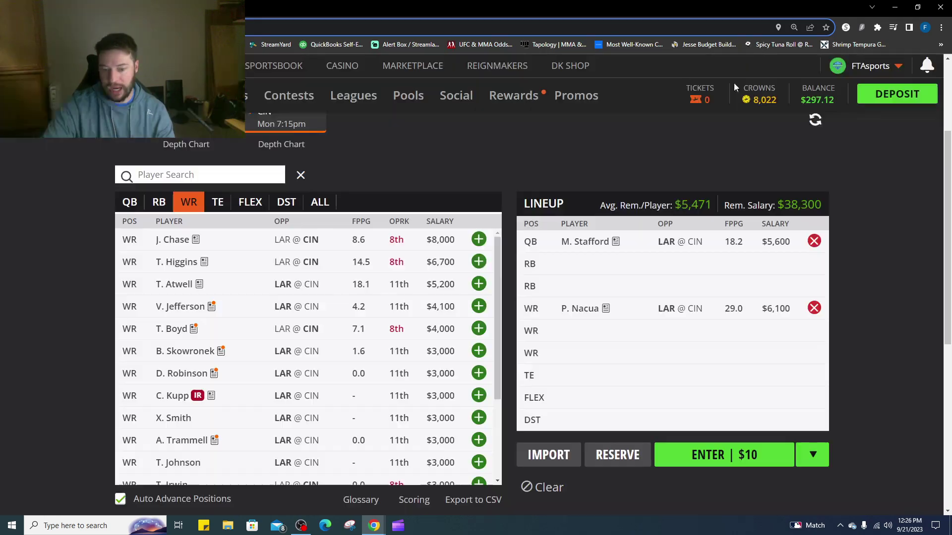
left_click(183, 307)
left_click(379, 198)
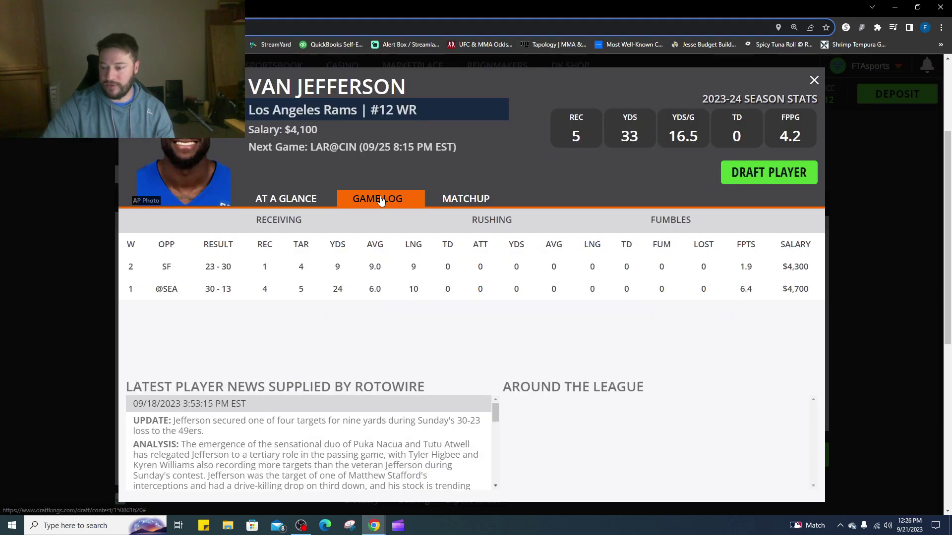
left_click(814, 80)
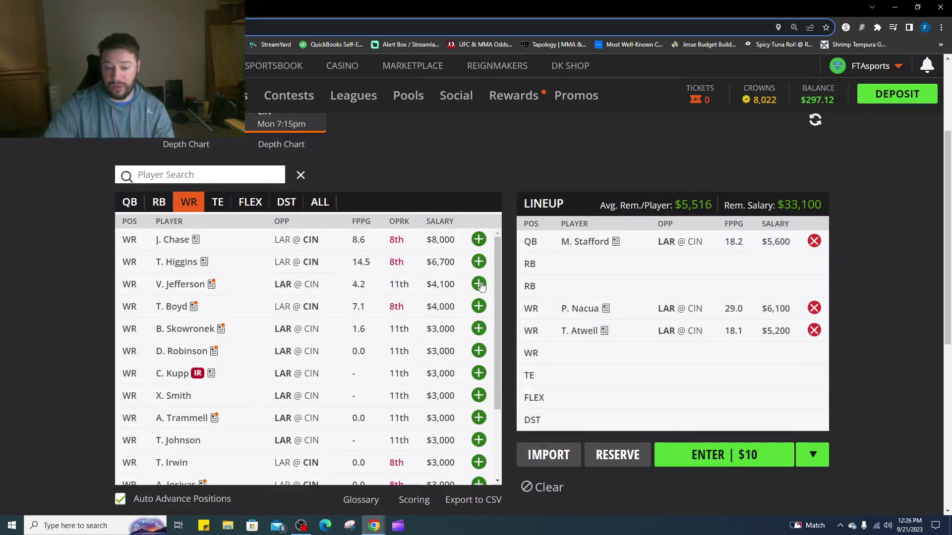
left_click(179, 330)
left_click(371, 200)
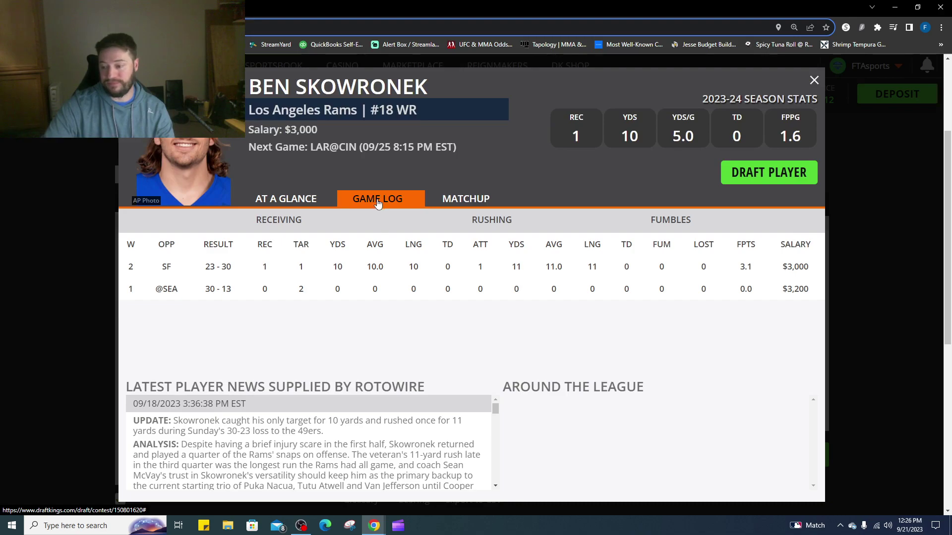
left_click(814, 80)
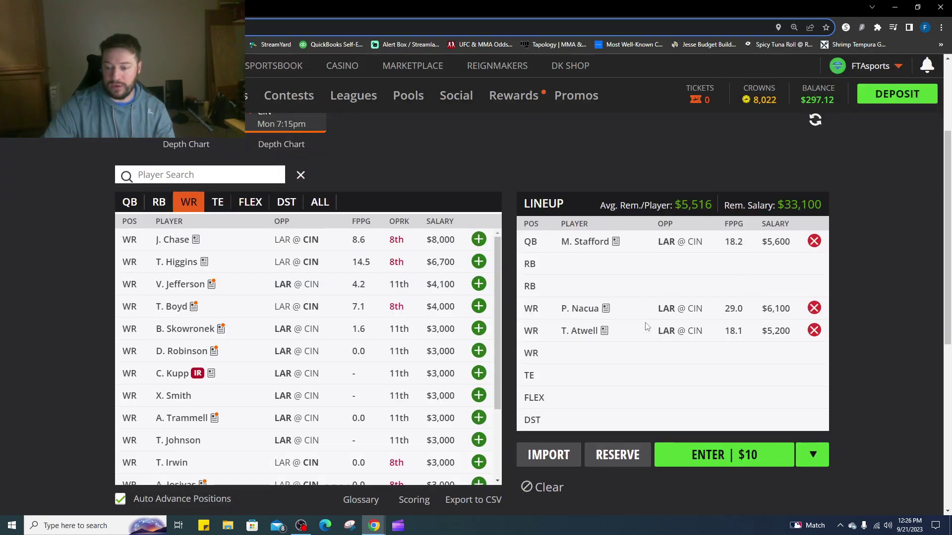
- Draft Kyren Williams into an RB slot after checking his game log, leaving $27,600
left_click(167, 199)
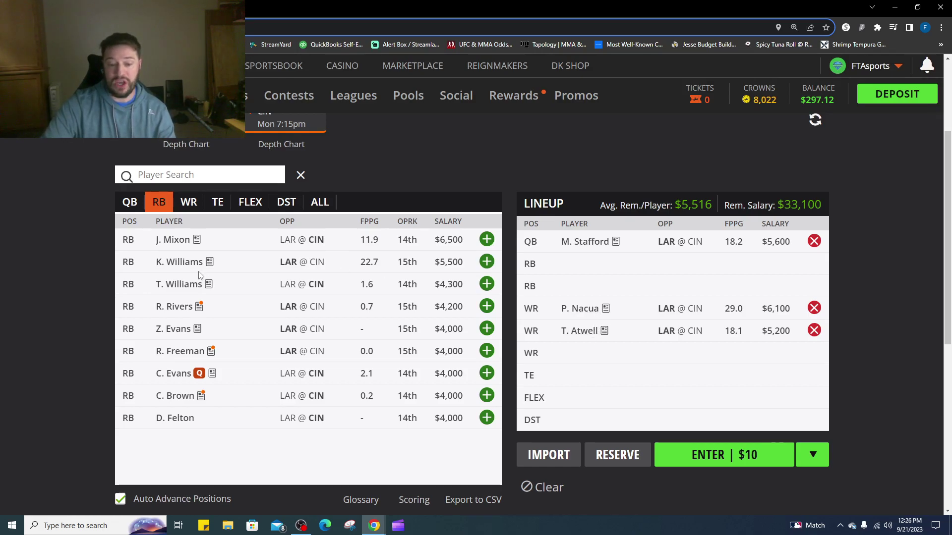
left_click(186, 267)
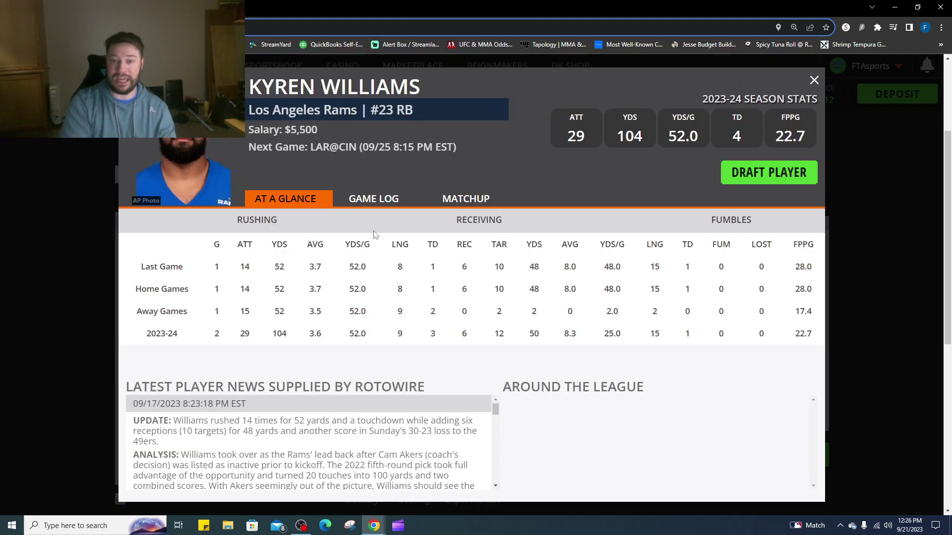
left_click(385, 207)
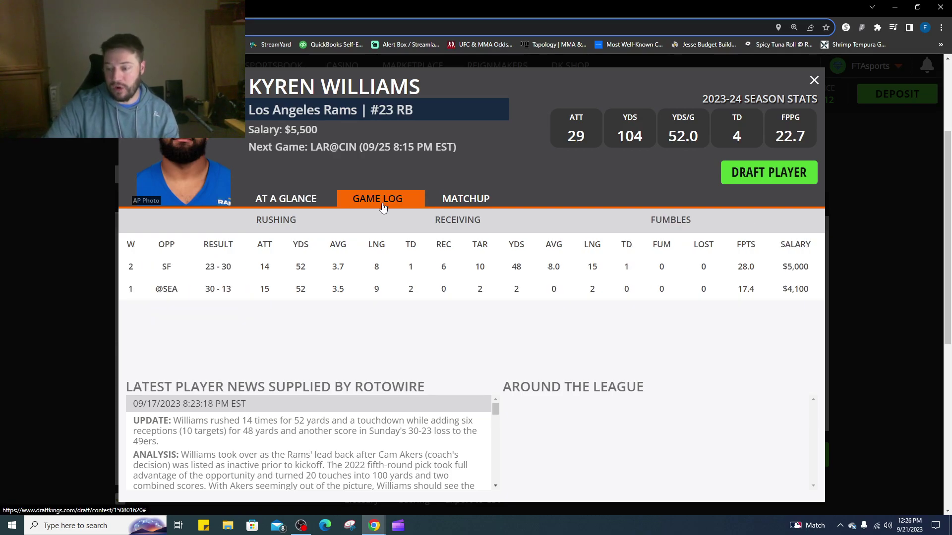
left_click(746, 173)
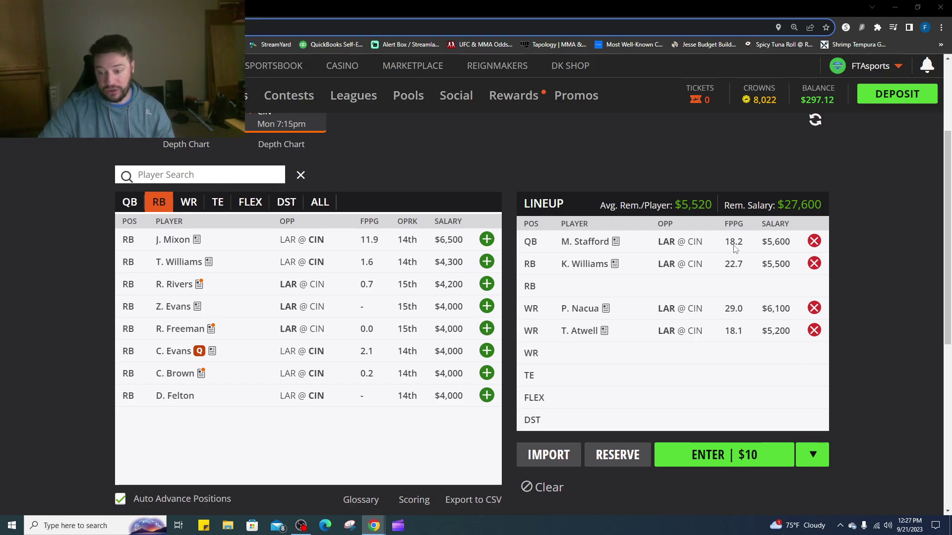
- Show only Bengals players and add Tee Higgins at WR after comparing Chase's and Higgins' logs
scroll(124, 297, "up", 1)
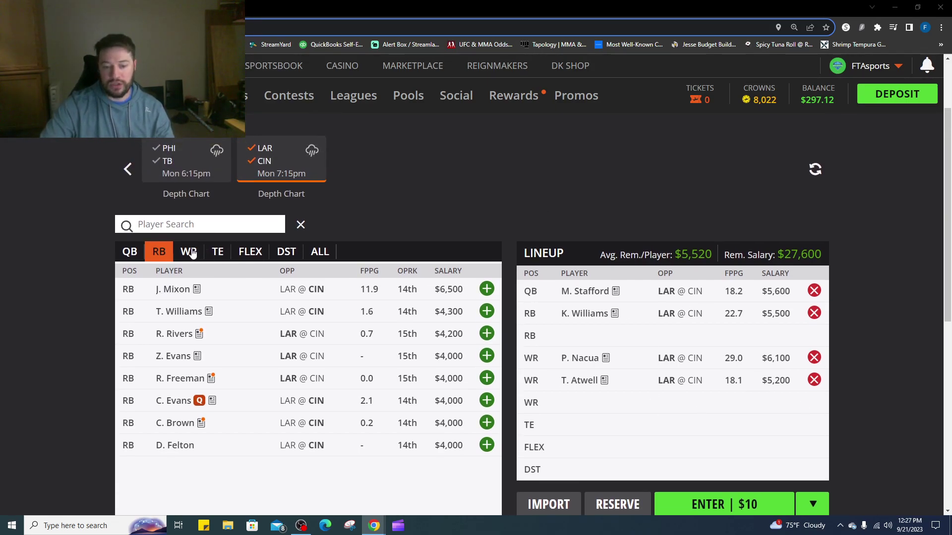
left_click(263, 151)
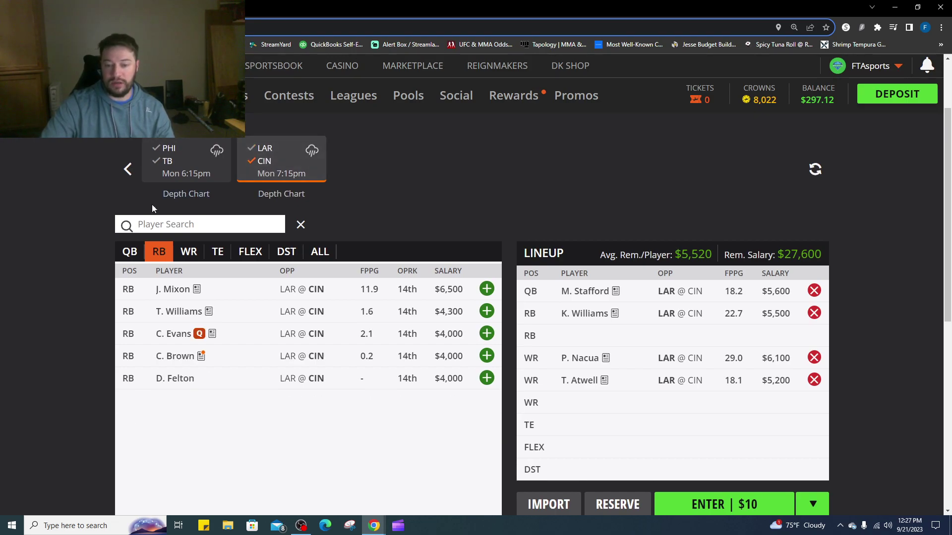
left_click(314, 256)
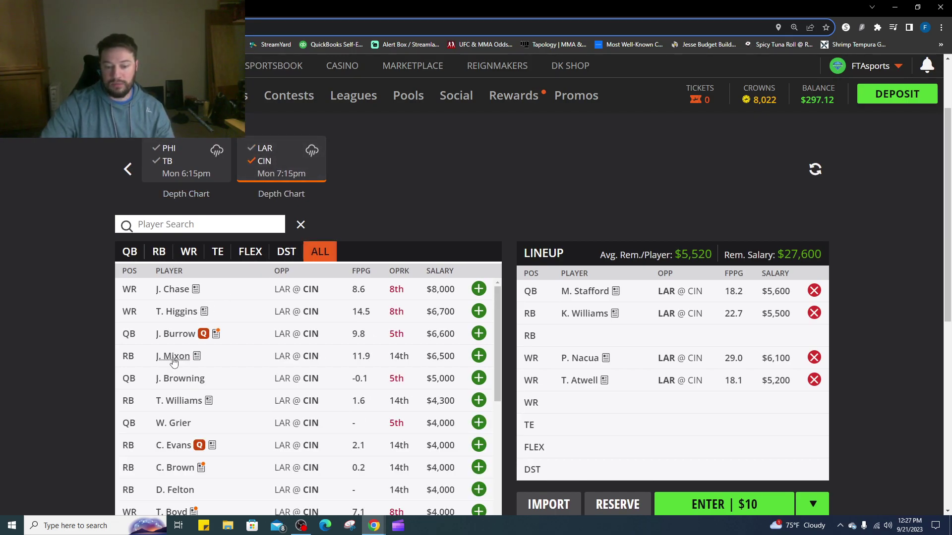
left_click(473, 287)
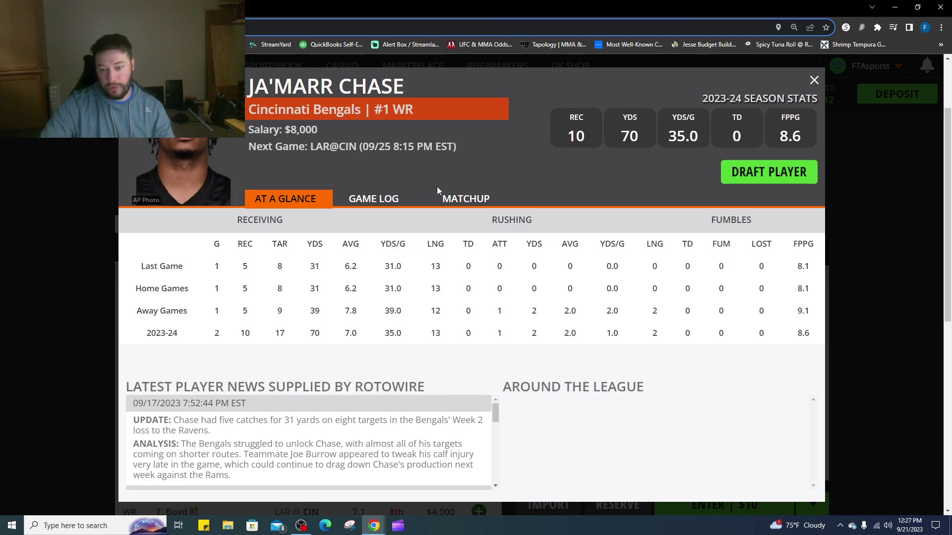
left_click(378, 201)
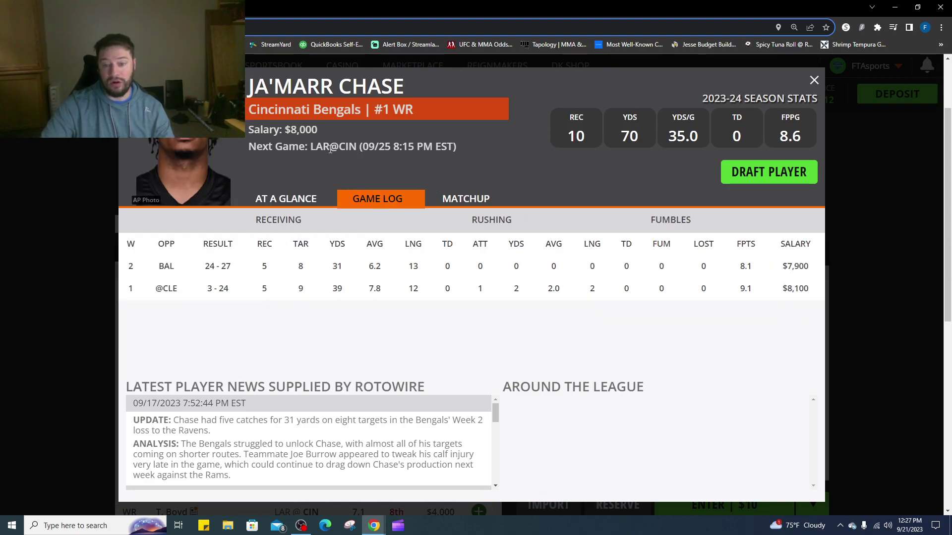
left_click(814, 81)
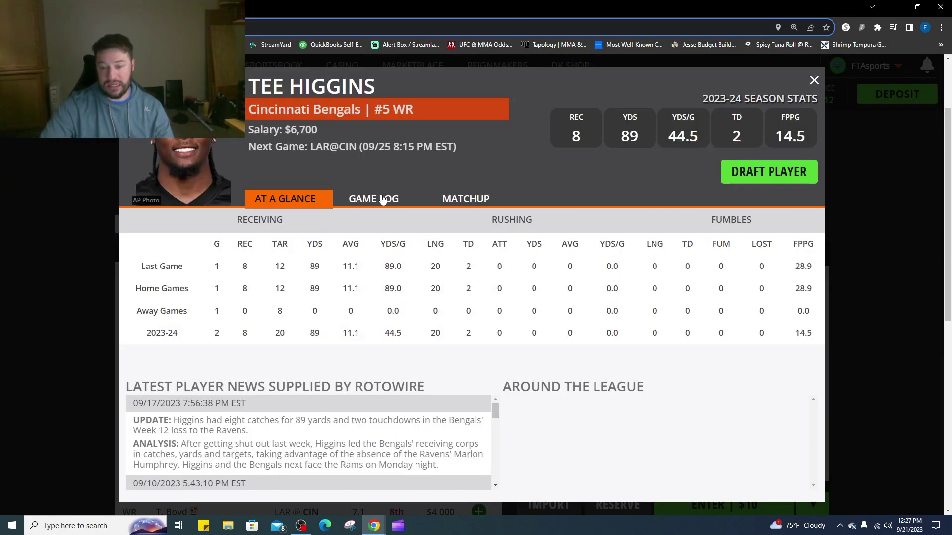
left_click(382, 200)
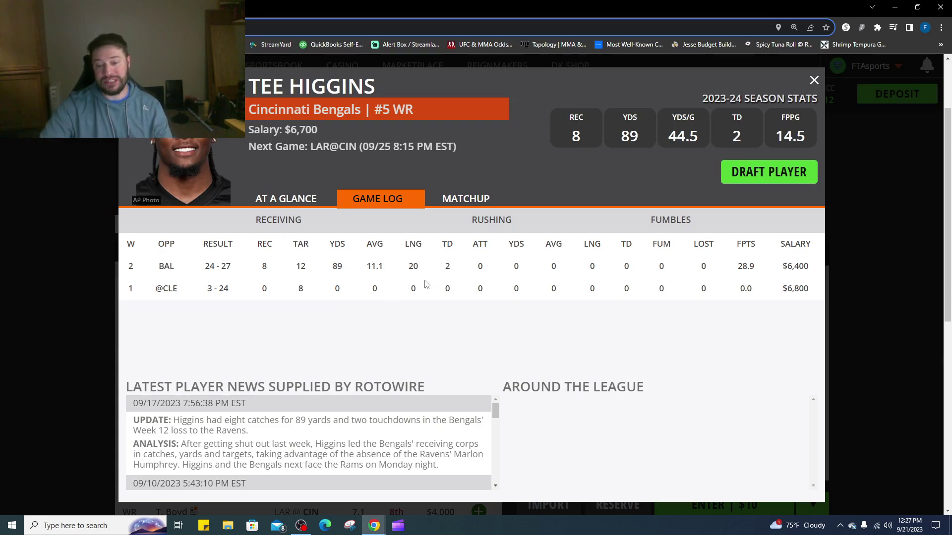
left_click(814, 81)
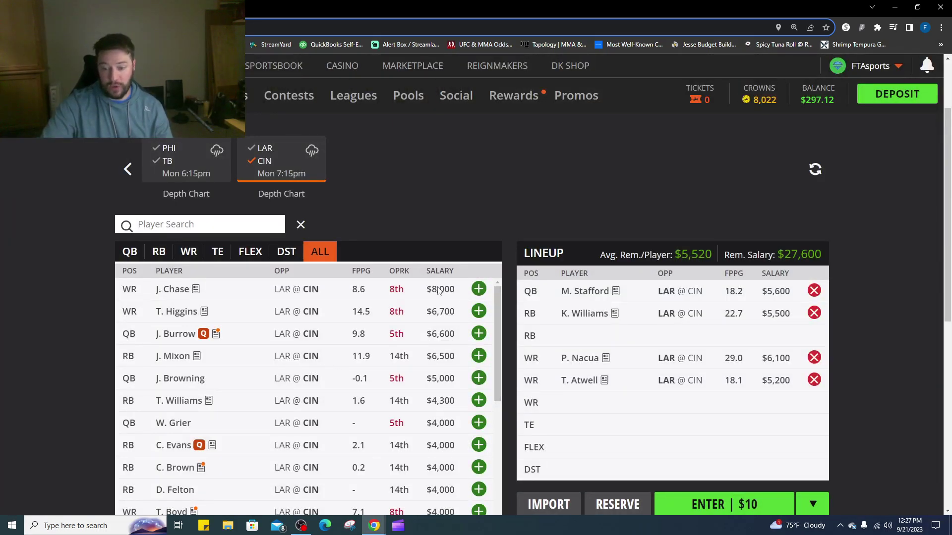
left_click(478, 312)
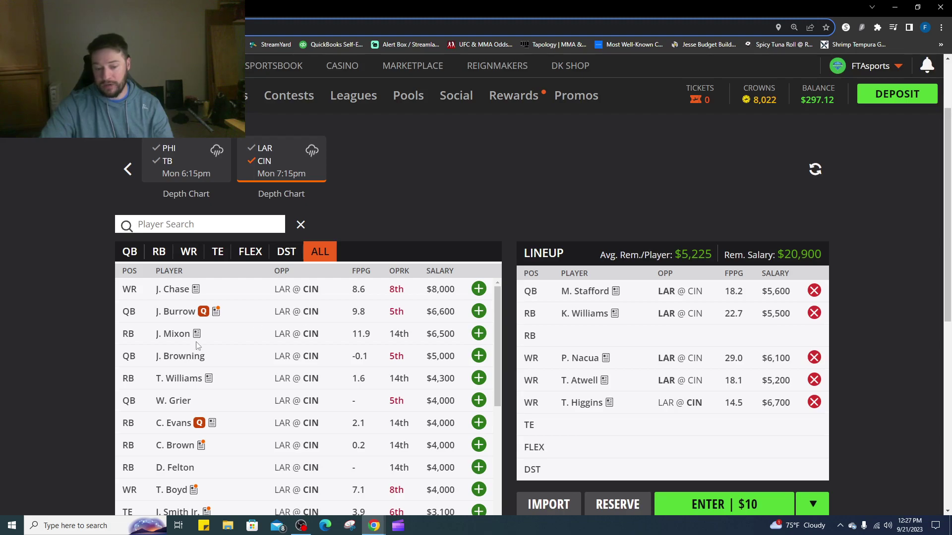
- Draft Joe Mixon at RB, then review Tyler Boyd's game log
left_click(174, 334)
left_click(361, 203)
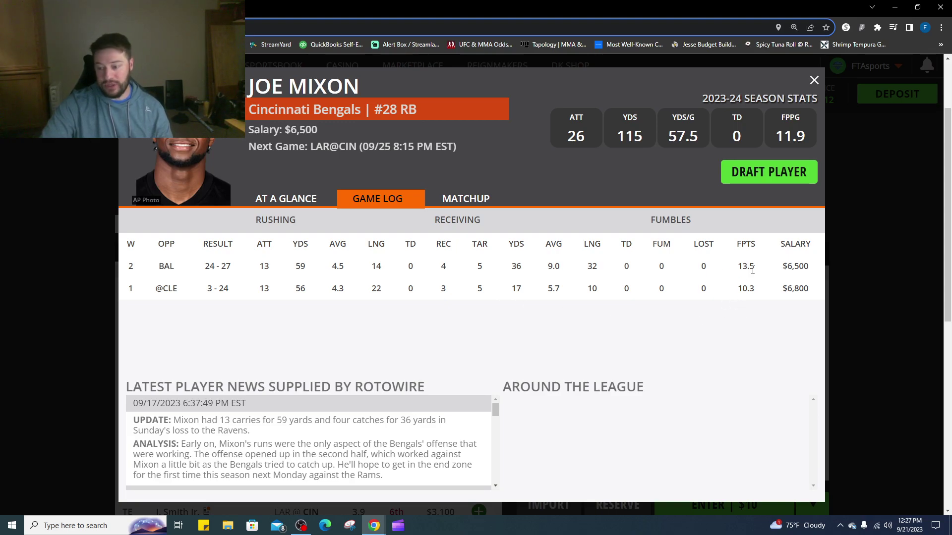
left_click(747, 179)
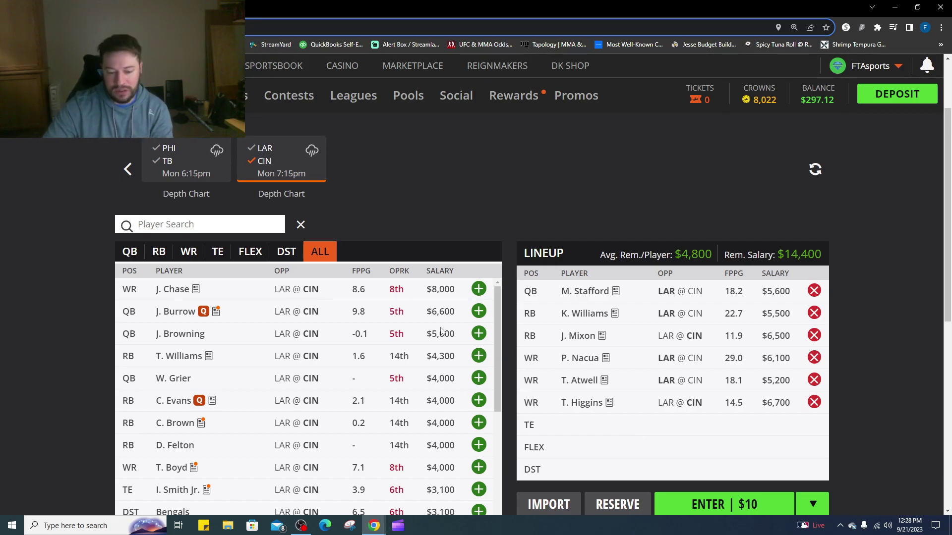
left_click(185, 469)
left_click(373, 200)
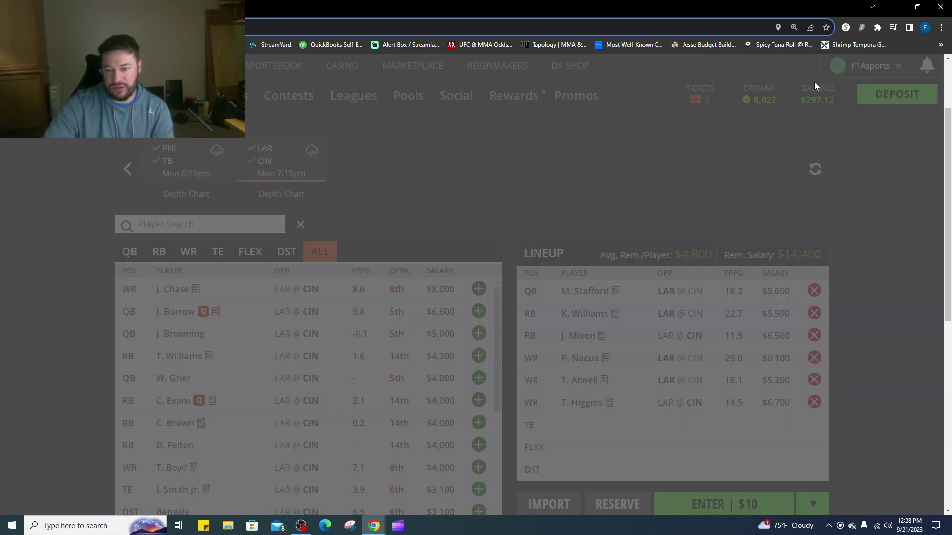
left_click(814, 80)
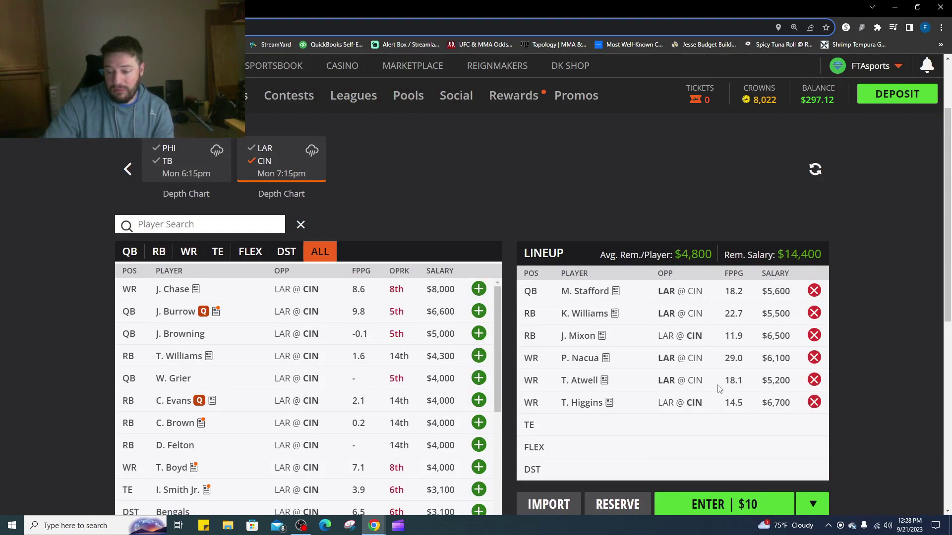
- Remove T. Higgins, add the Chiefs DST from all games, then clear the whole lineup
left_click(814, 403)
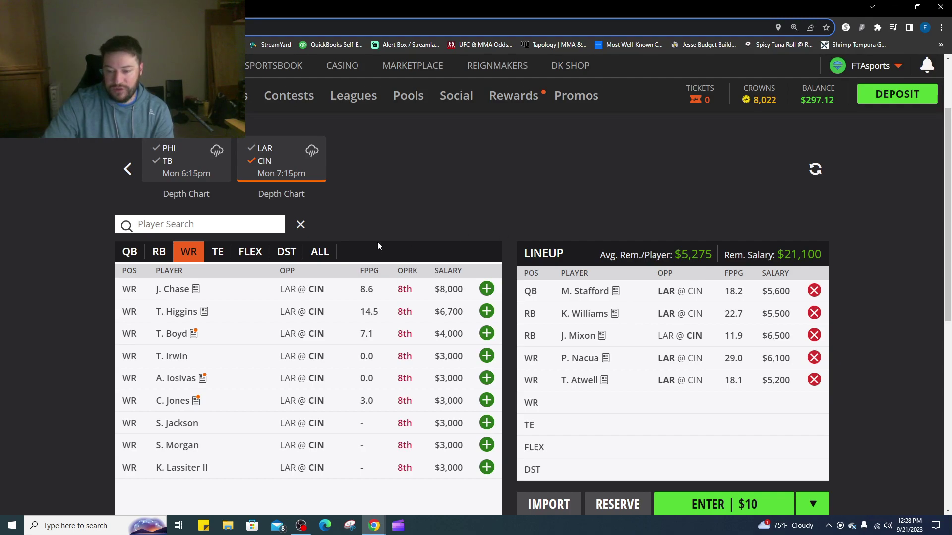
left_click(290, 257)
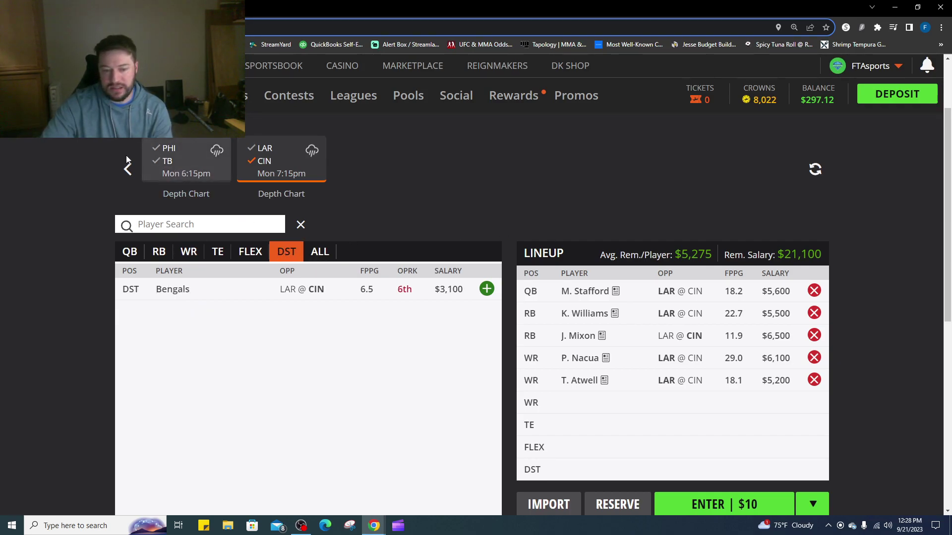
left_click(128, 170)
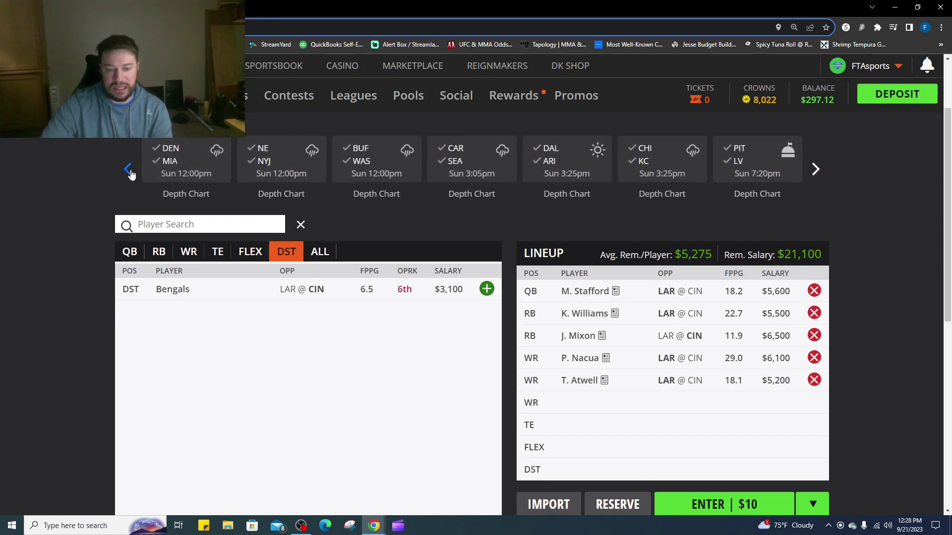
left_click(129, 171)
left_click(173, 160)
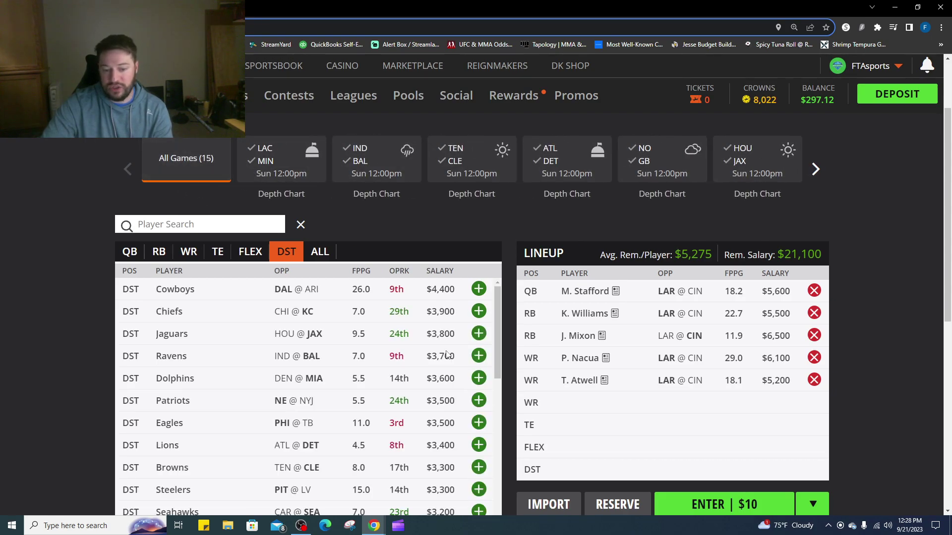
left_click(479, 312)
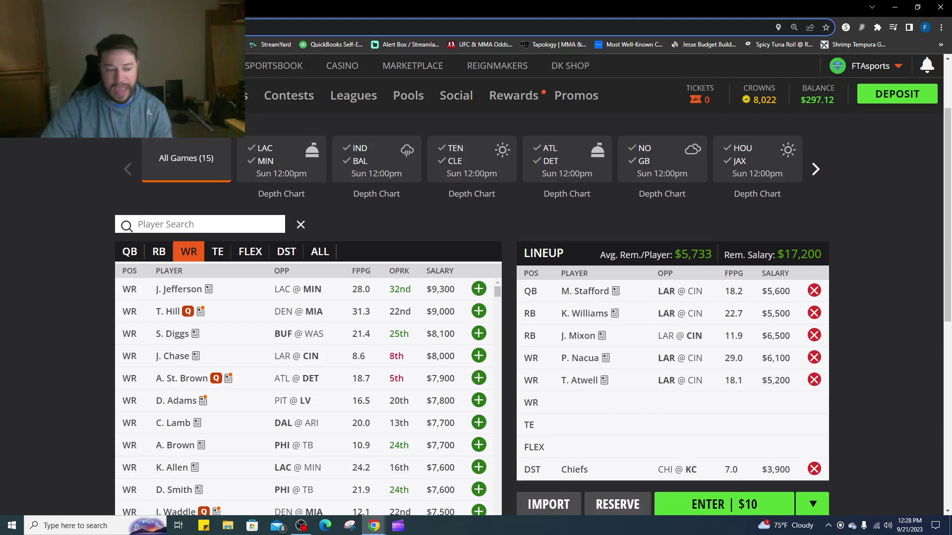
scroll(575, 503, "down", 1)
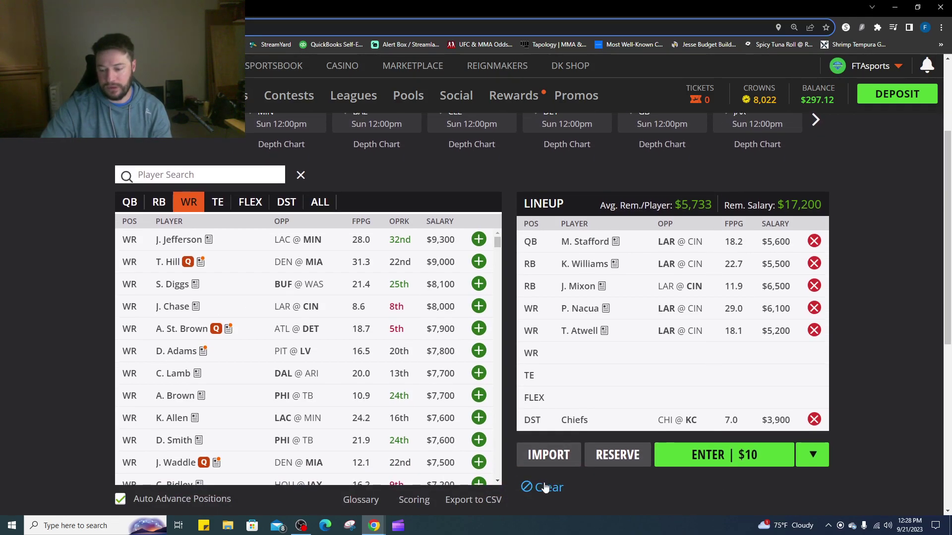
left_click(544, 488)
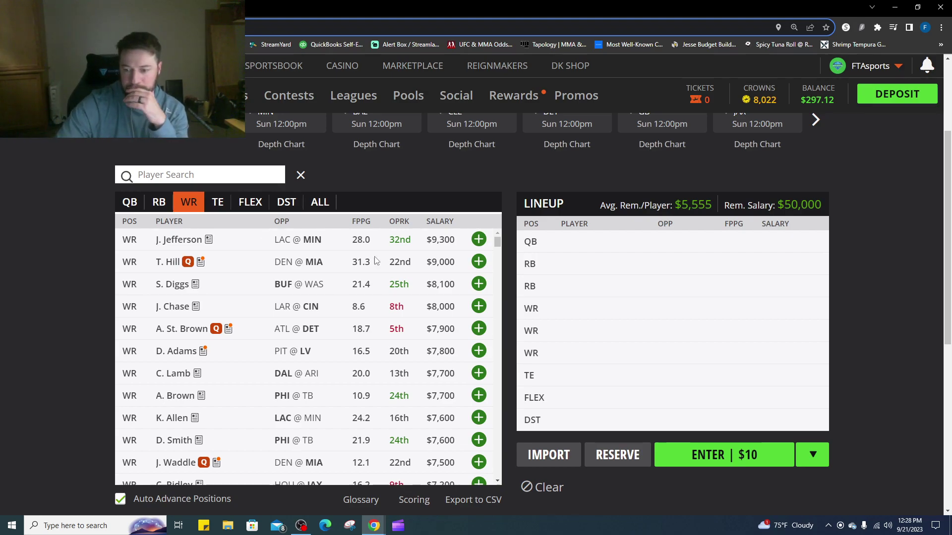
- Filter the player pool to the ATL@DET game with both Falcons and Lions included
scroll(342, 325, "up", 3)
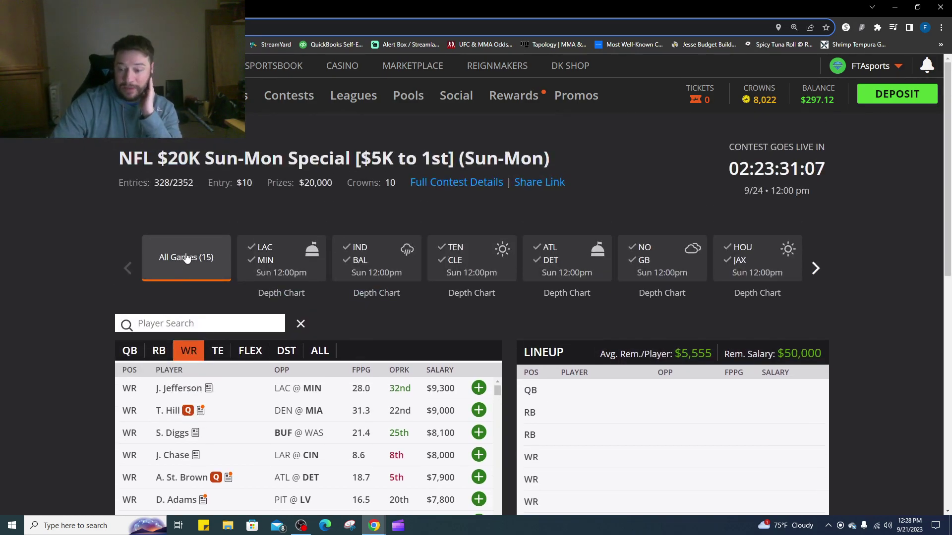
left_click(555, 269)
left_click(556, 269)
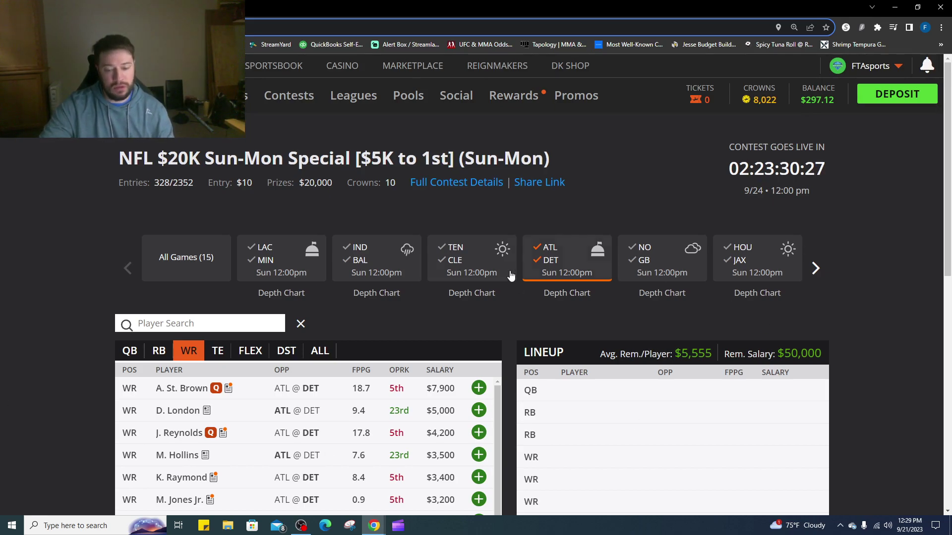
scroll(96, 347, "down", 2)
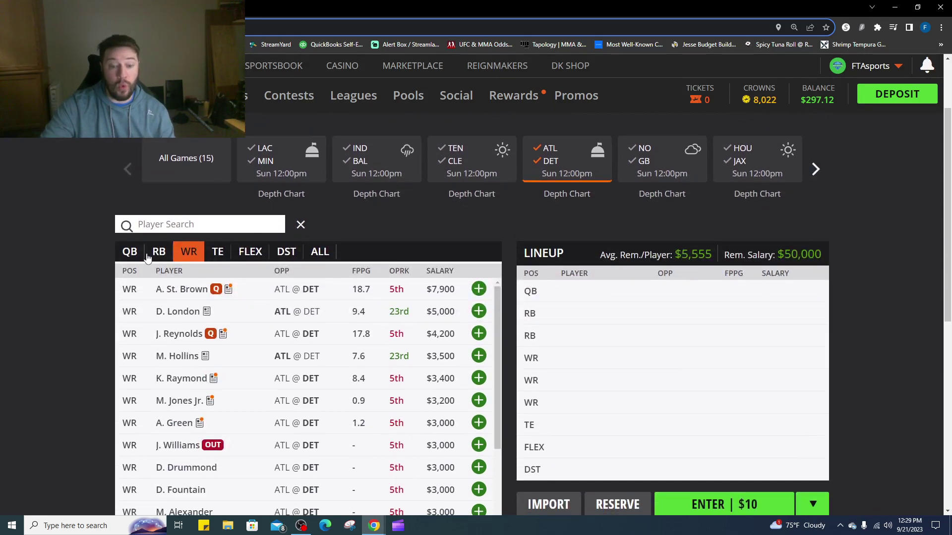
- Add D. Ridder at quarterback, re-adding him after reviewing his game log
left_click(131, 252)
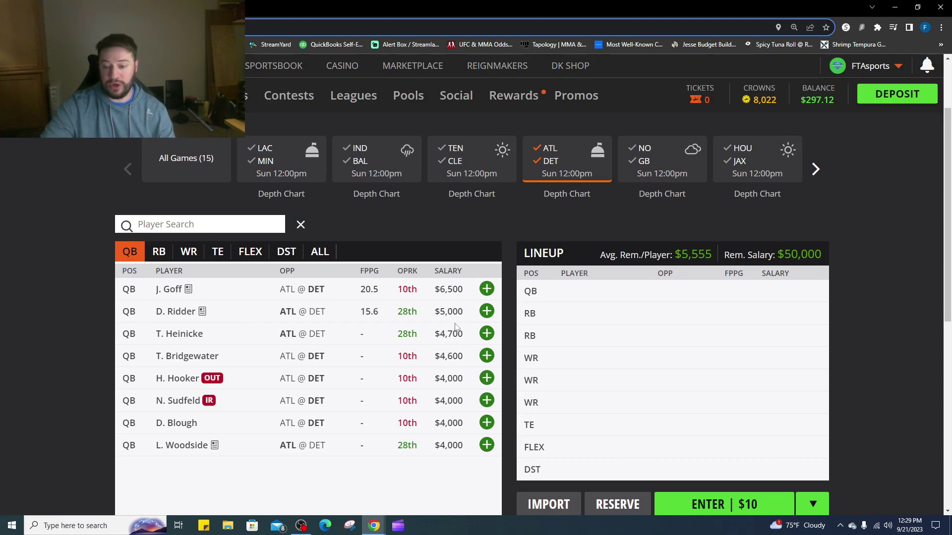
left_click(487, 311)
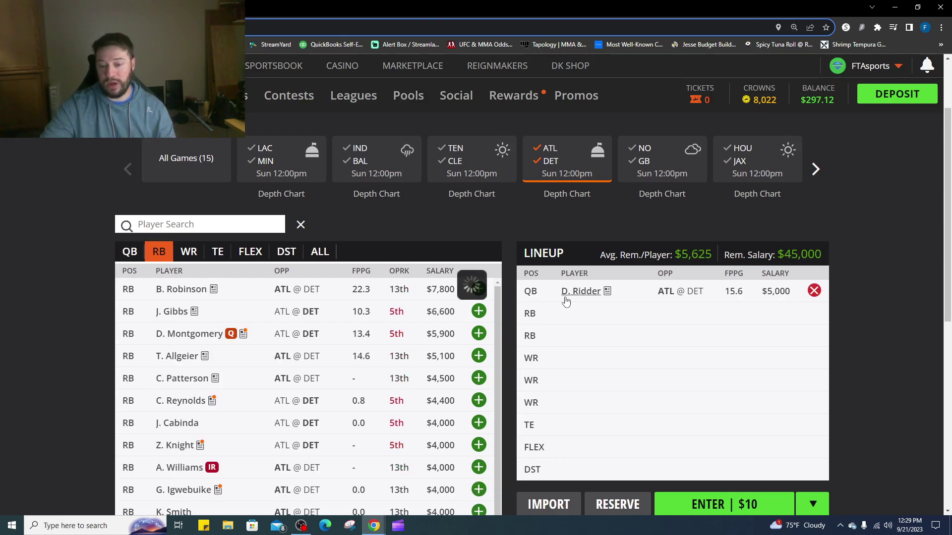
left_click(581, 293)
left_click(372, 201)
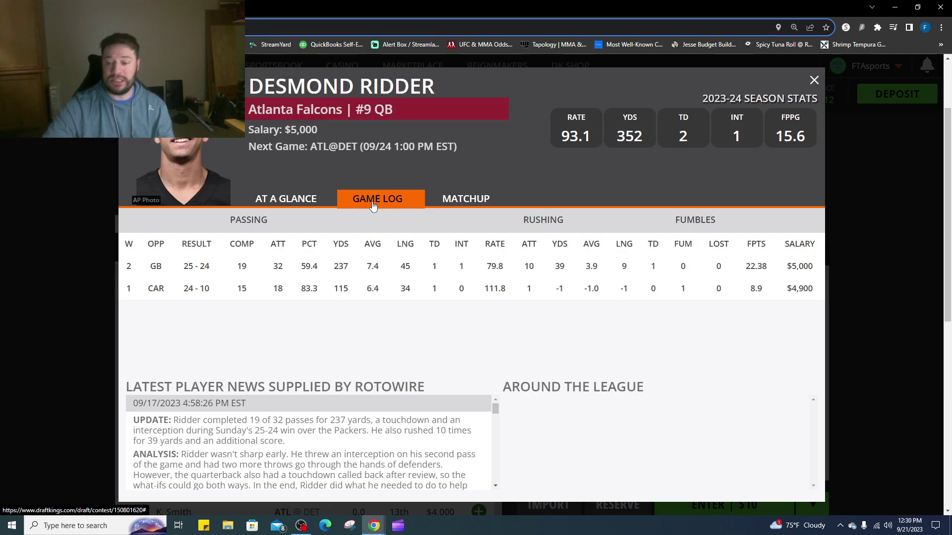
left_click(814, 80)
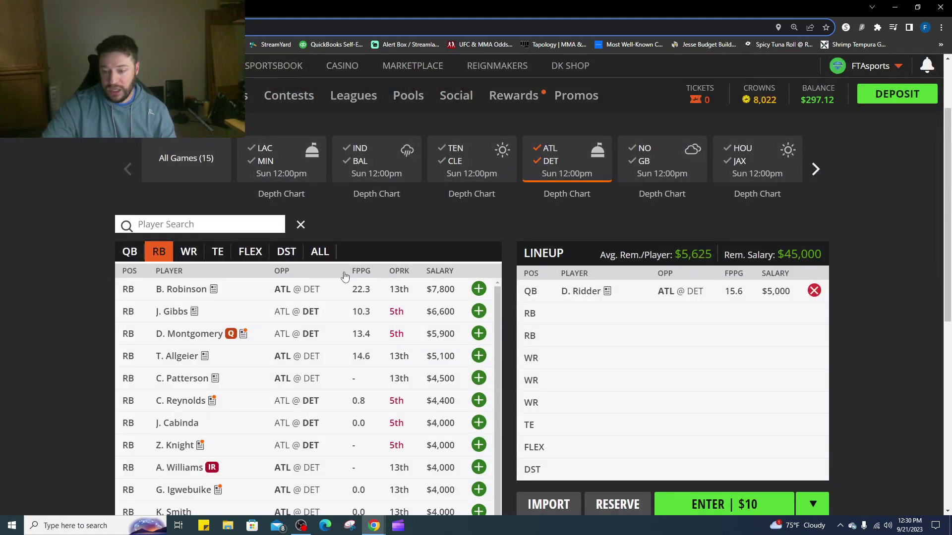
left_click(128, 256)
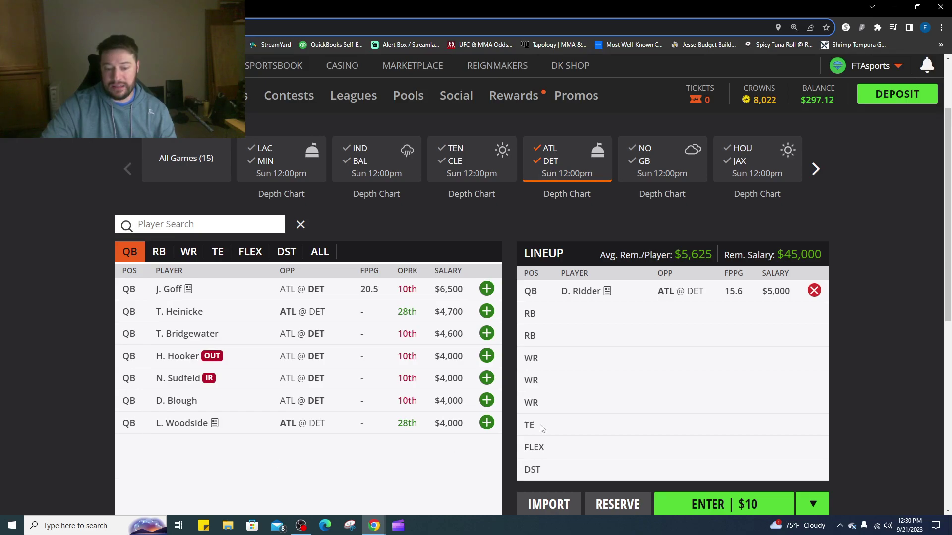
left_click(814, 290)
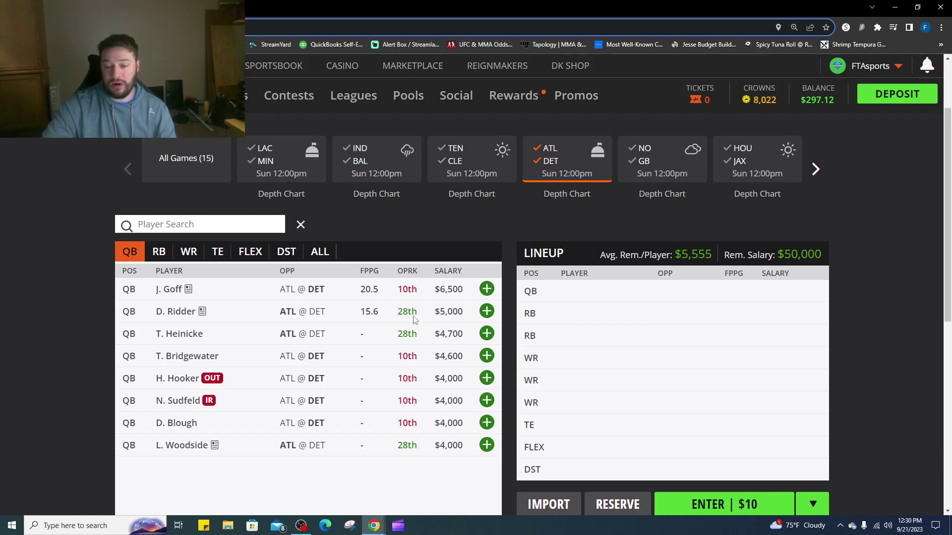
left_click(486, 312)
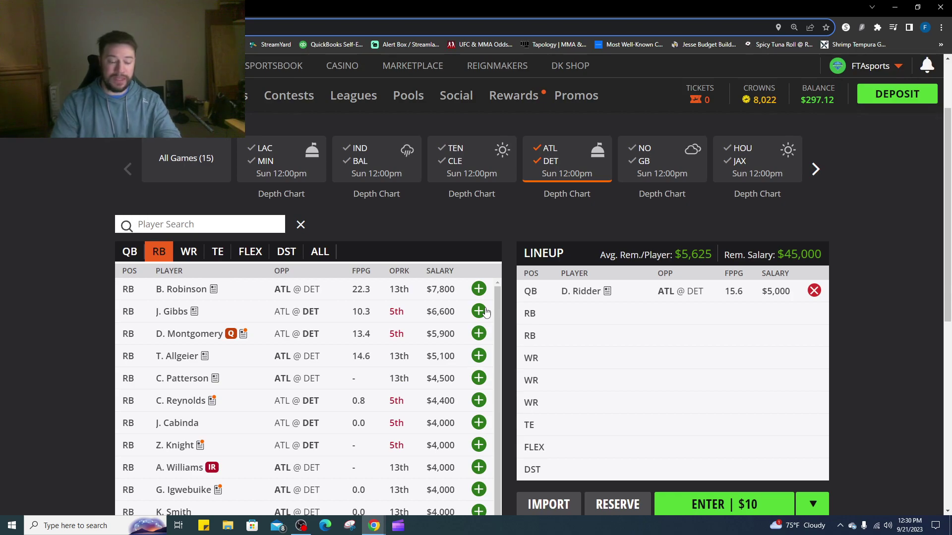
- Add D. London at WR and open Bijan Robinson's player card from the RB list
left_click(190, 252)
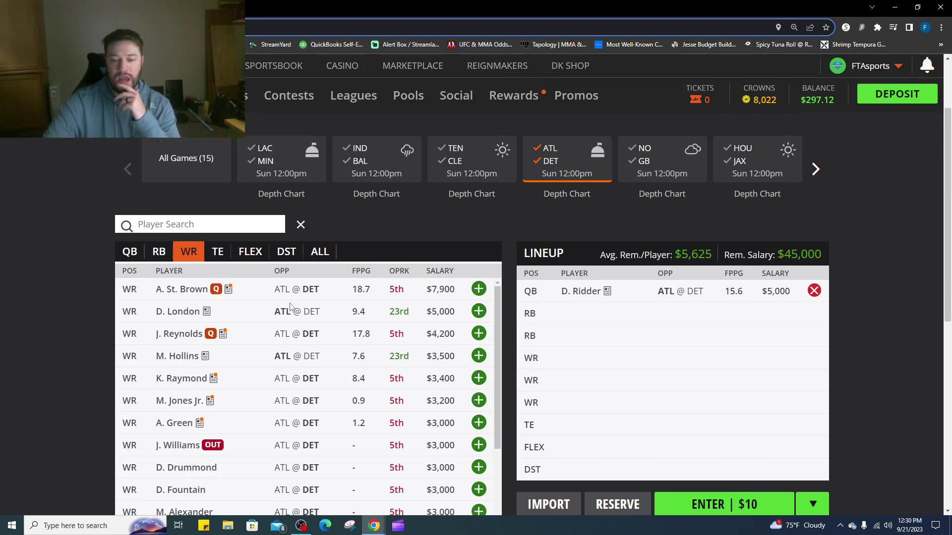
left_click(479, 312)
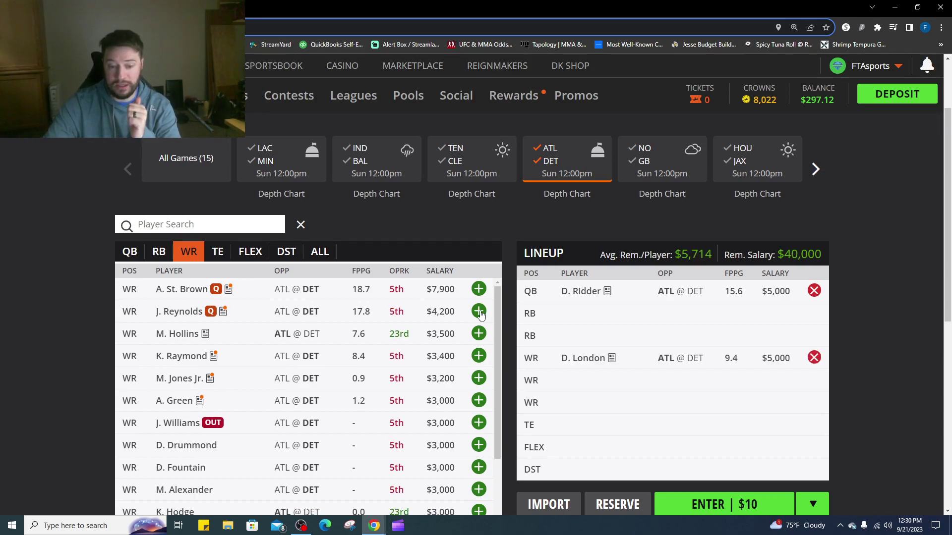
left_click(163, 254)
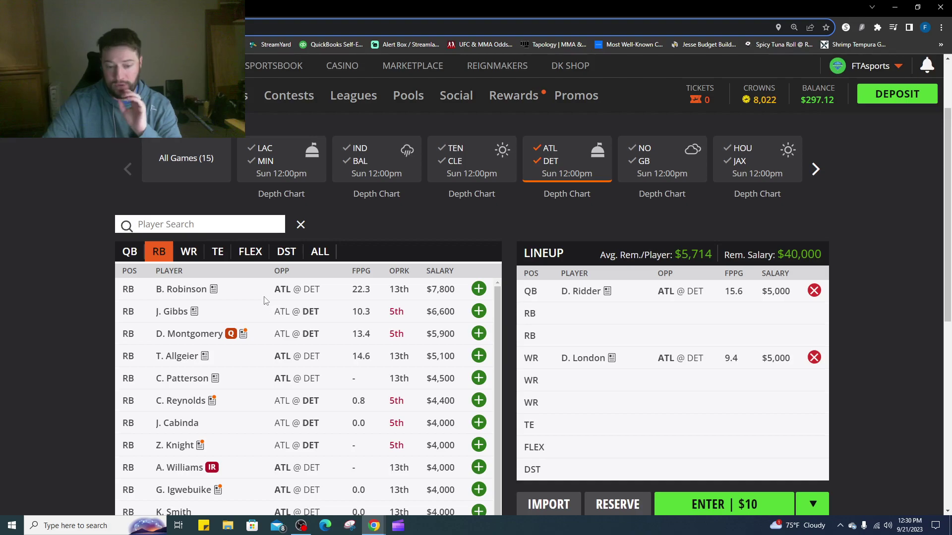
left_click(198, 292)
- Compare Bijan Robinson's and Tyler Allgeier's game logs and add B. Robinson at RB
left_click(388, 194)
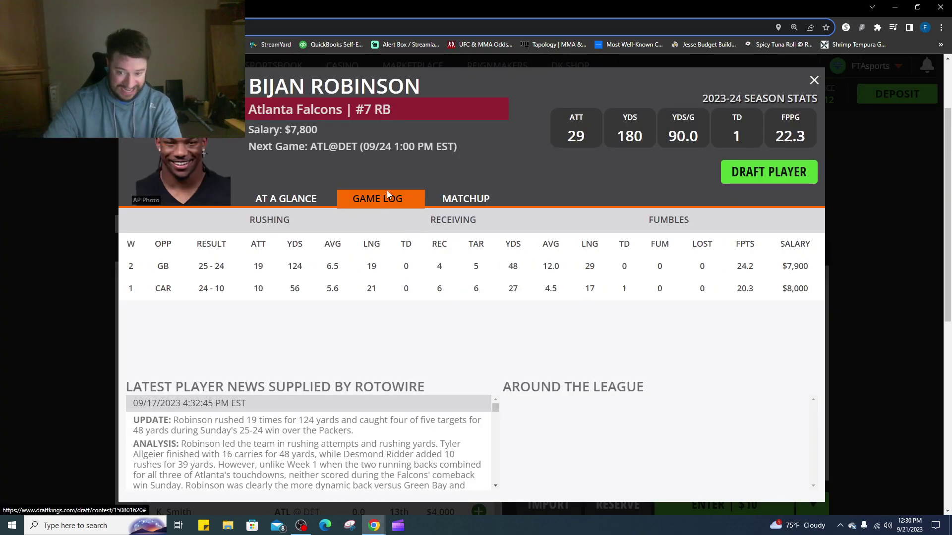
left_click(814, 80)
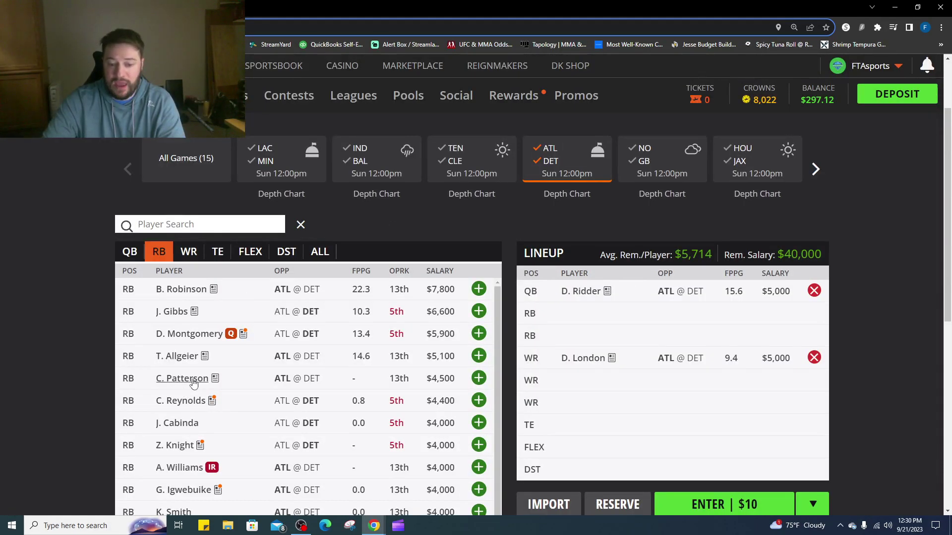
left_click(190, 362)
left_click(363, 201)
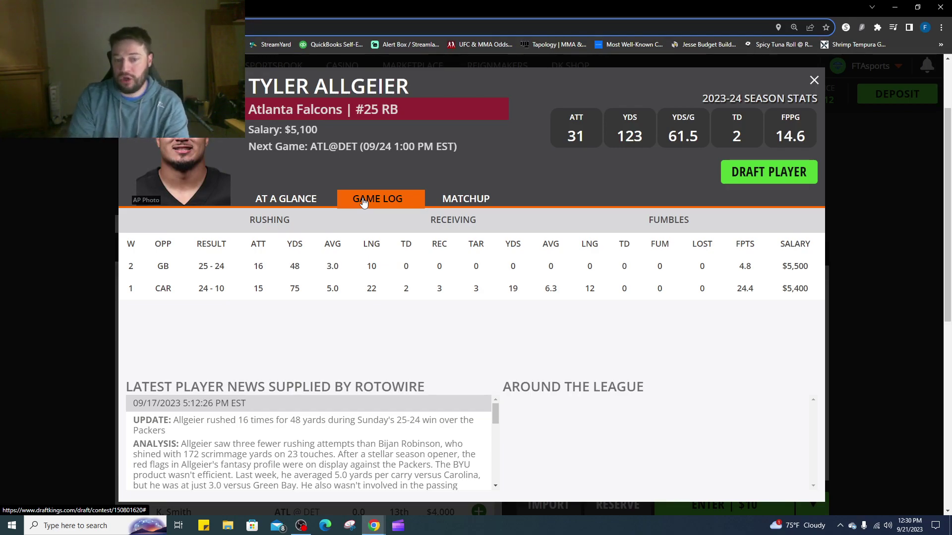
left_click(815, 81)
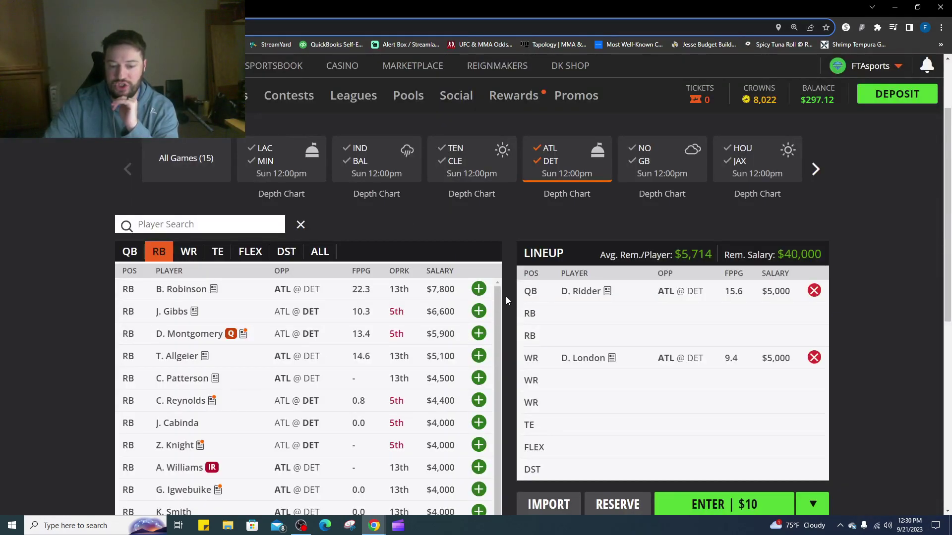
left_click(480, 289)
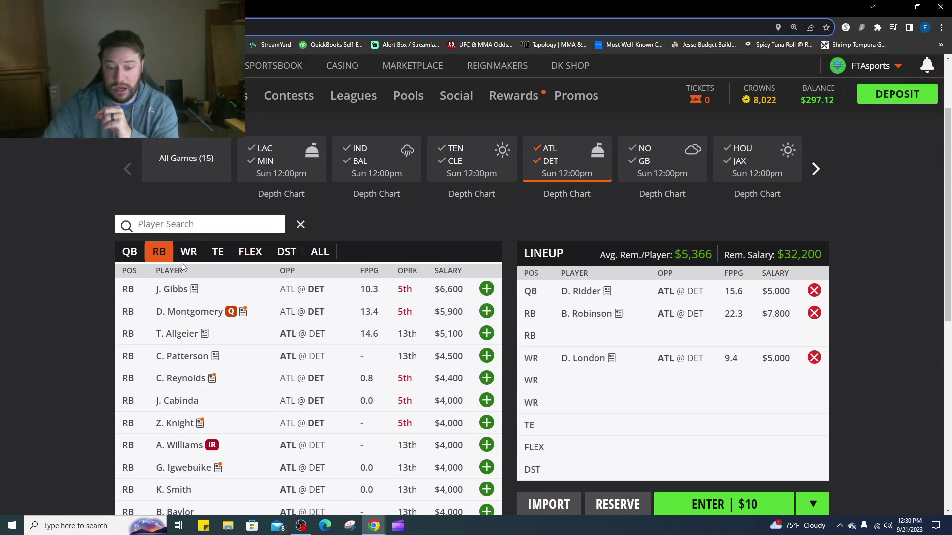
- Draft Kyle Pitts at tight end and remove B. Robinson, leaving $36,100
left_click(216, 253)
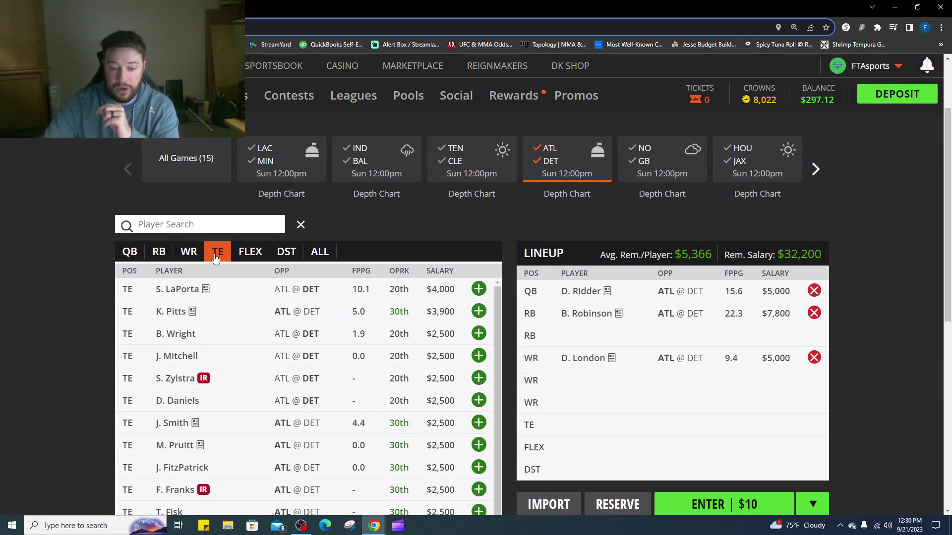
left_click(175, 312)
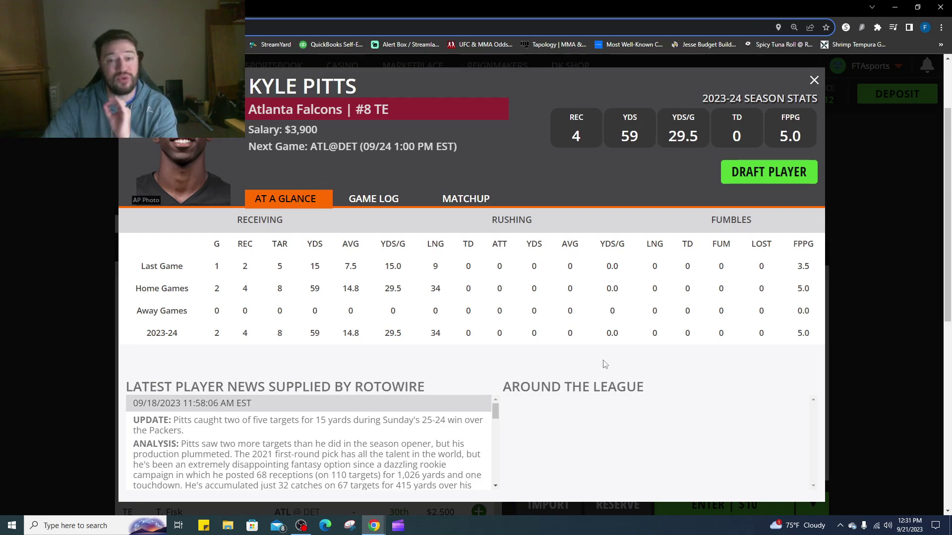
left_click(381, 207)
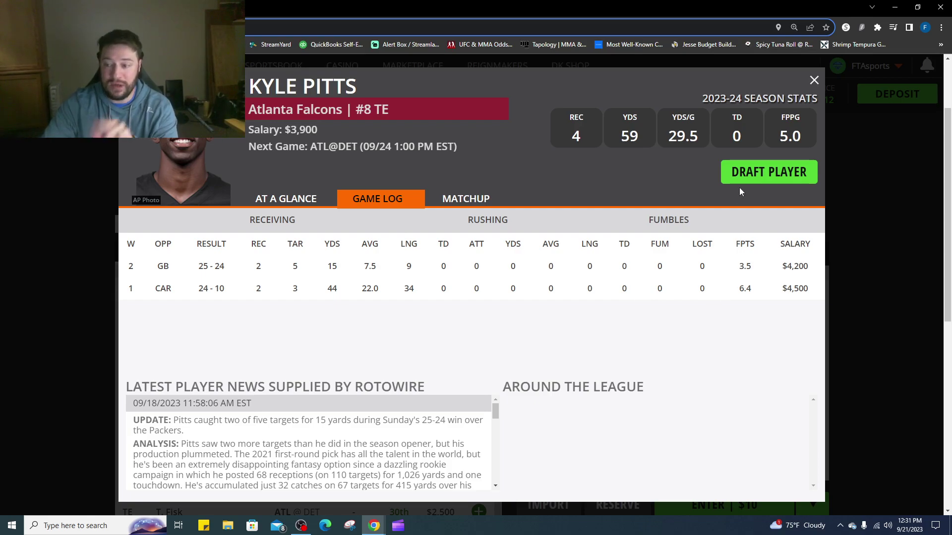
left_click(758, 174)
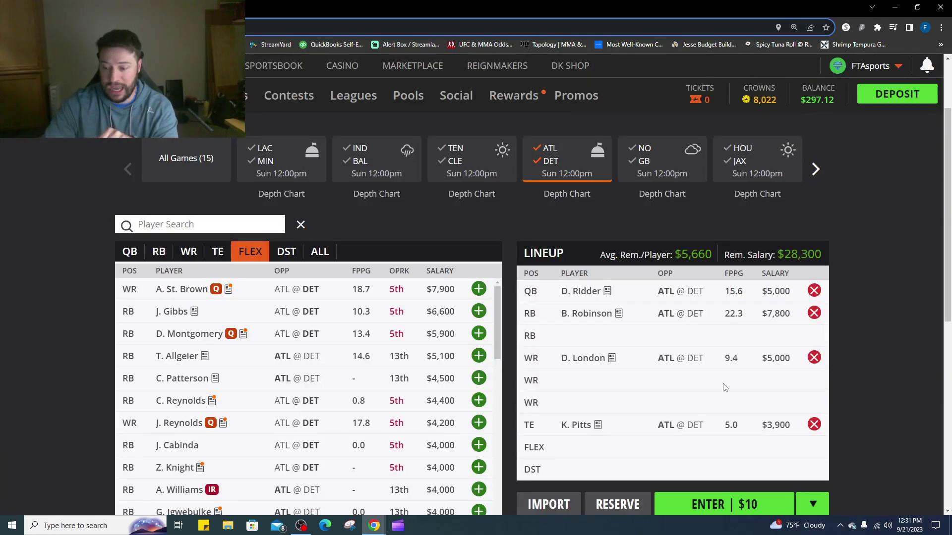
left_click(814, 313)
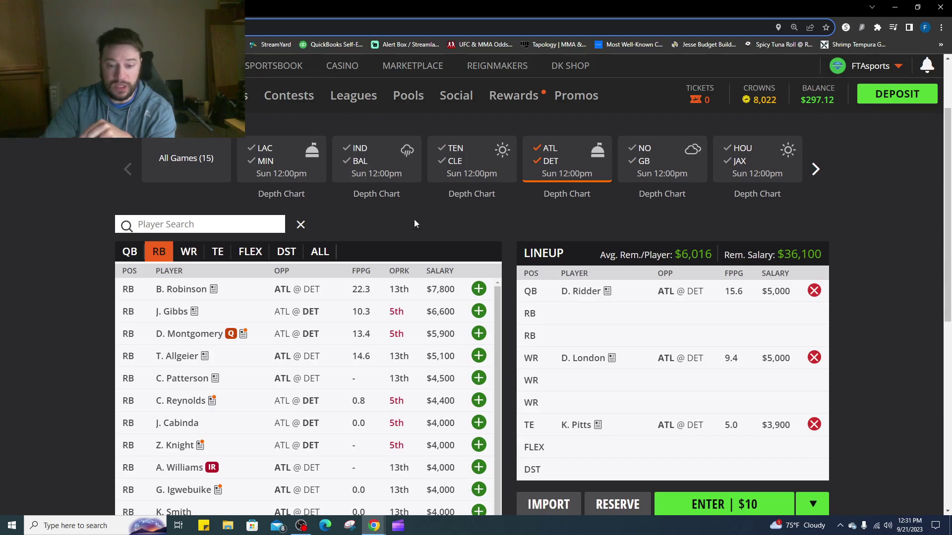
- Show only Lions players and review David Montgomery's and Jahmyr Gibbs's game logs
left_click(550, 149)
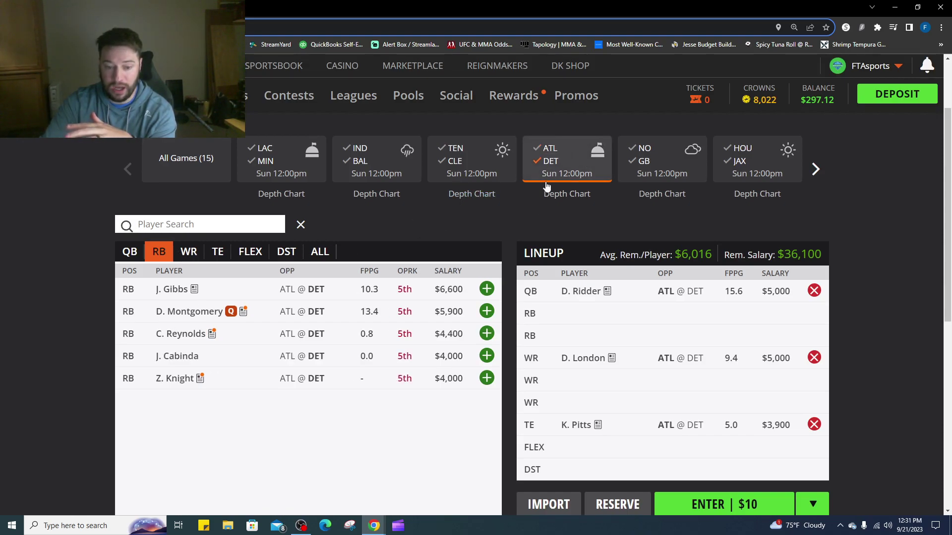
left_click(192, 312)
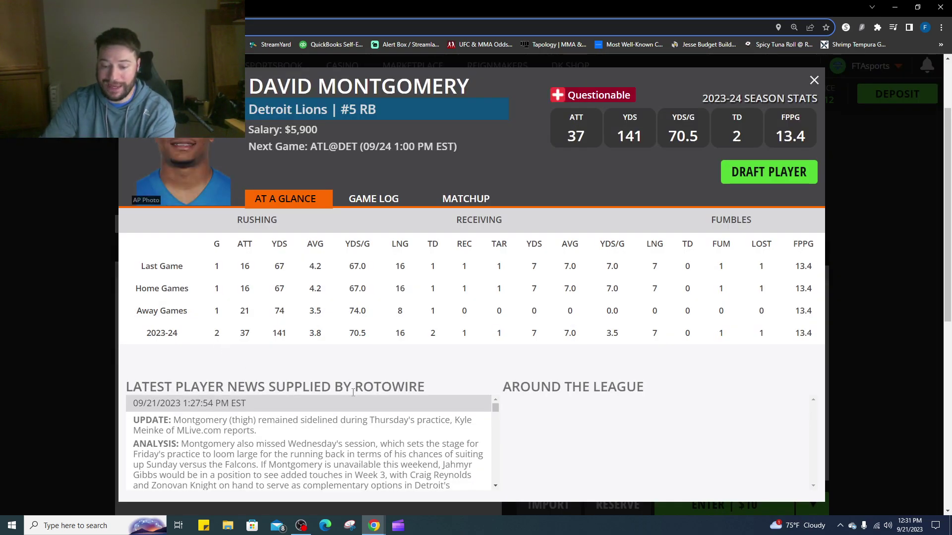
left_click(389, 203)
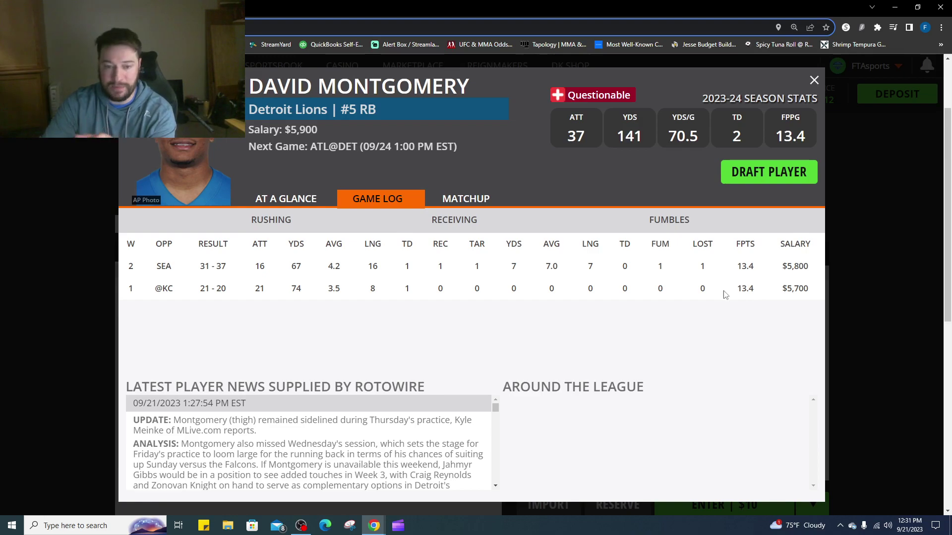
left_click(813, 80)
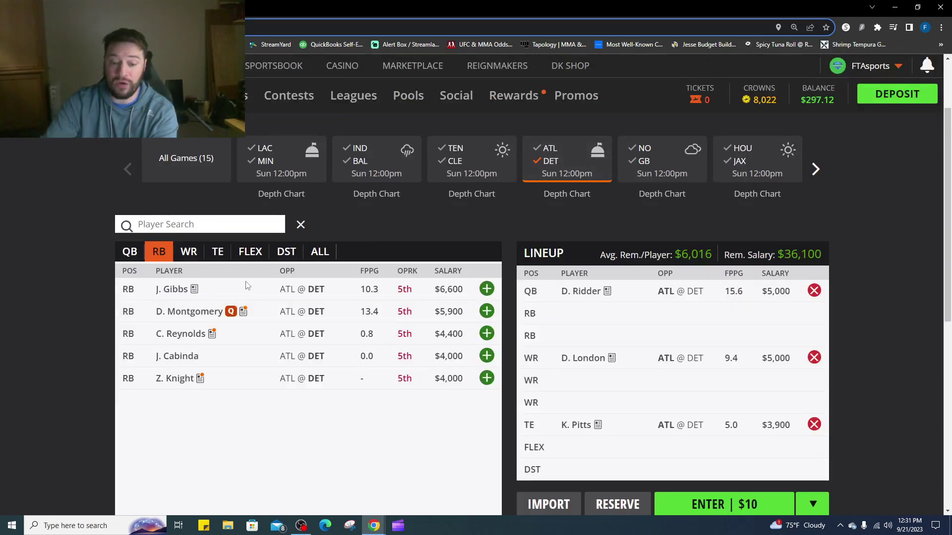
left_click(183, 290)
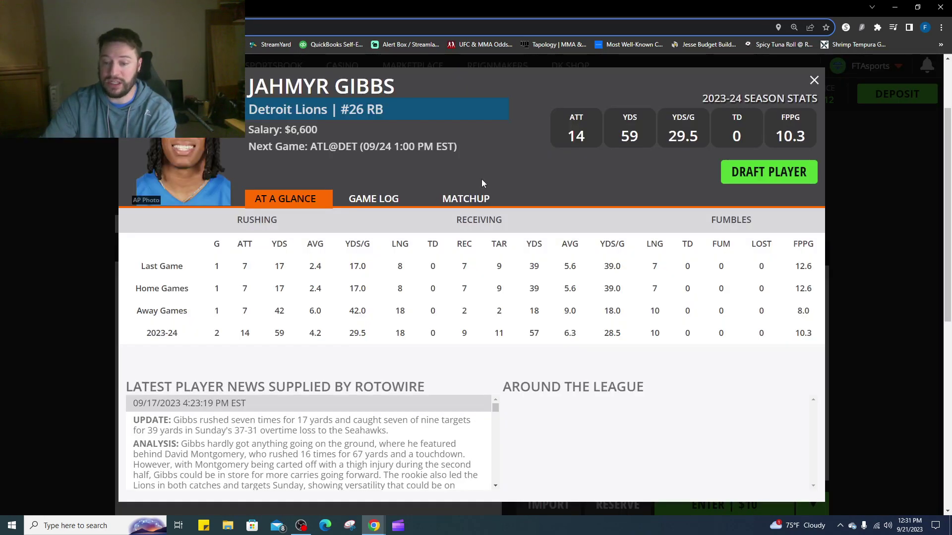
left_click(366, 199)
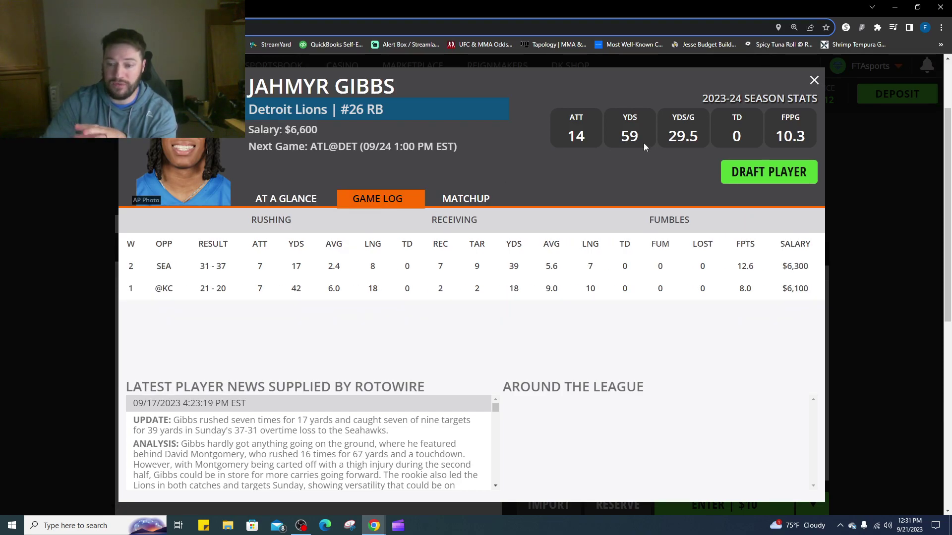
left_click(814, 81)
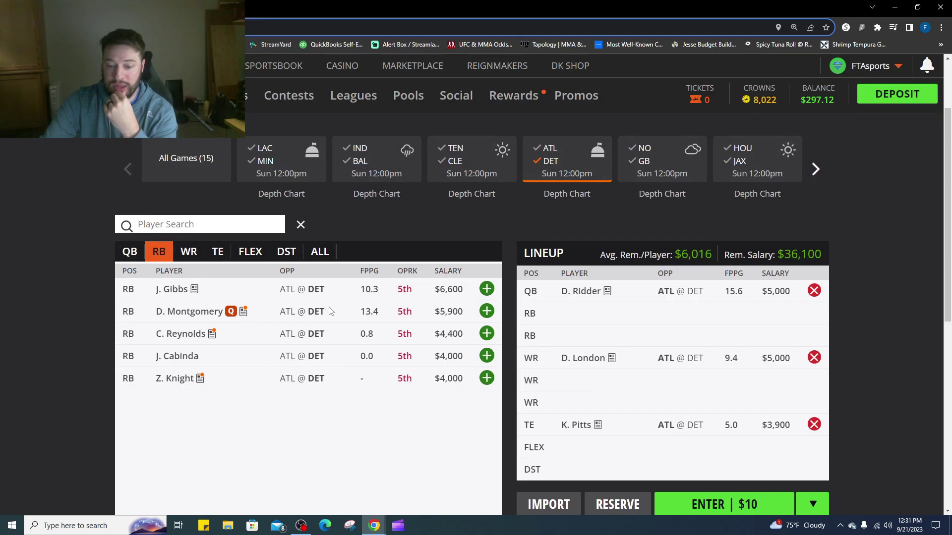
- Re-include Falcons players and add J. Gibbs at running back
left_click(192, 255)
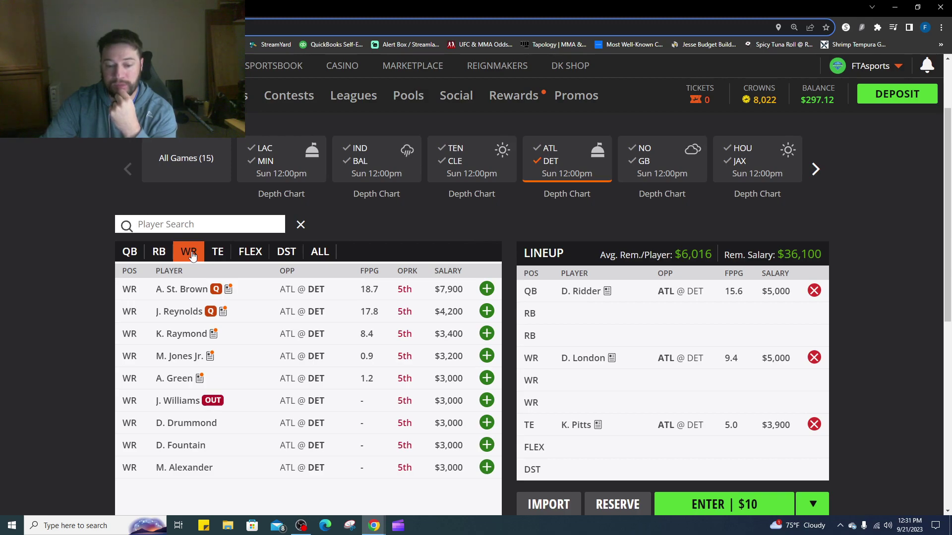
left_click(546, 148)
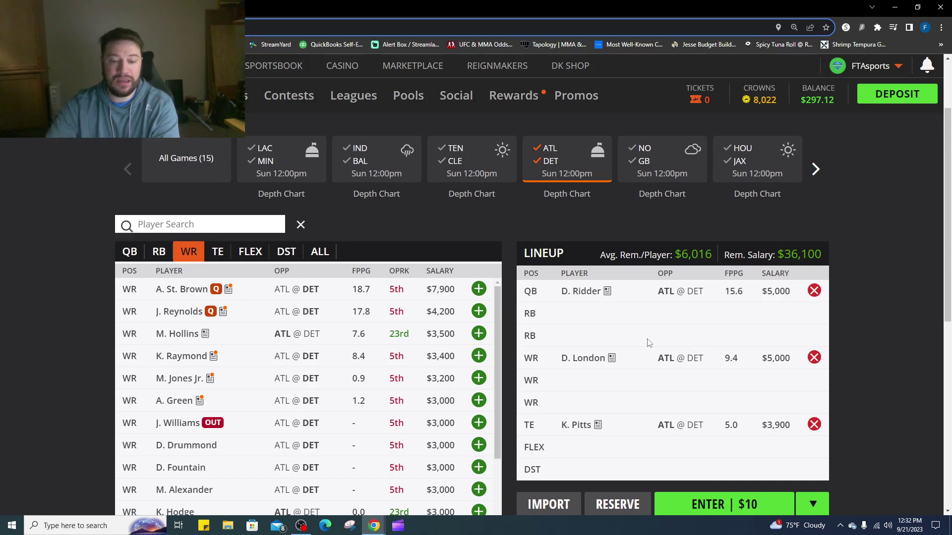
left_click(161, 254)
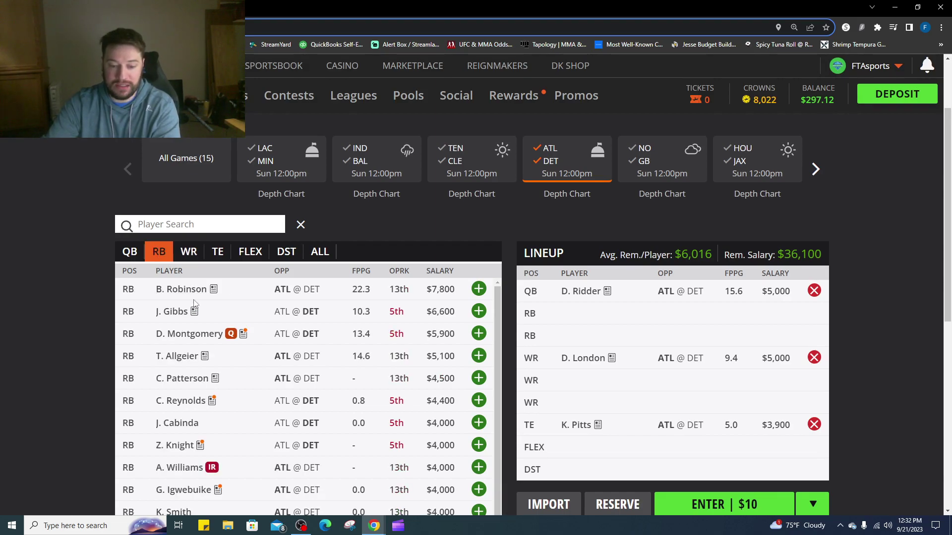
left_click(479, 312)
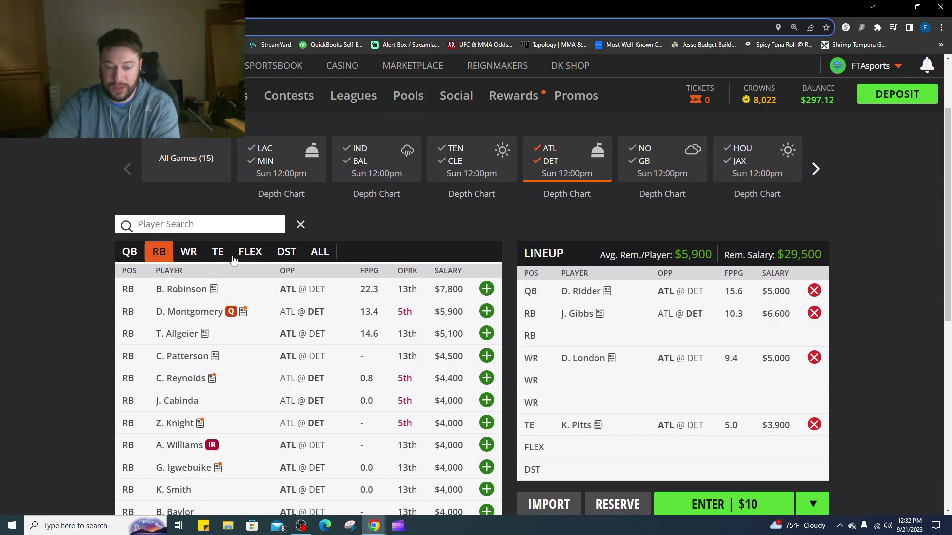
- Add J. Reynolds at WR after checking Kalif Raymond's and Marvin Jones Jr.'s game logs
left_click(189, 253)
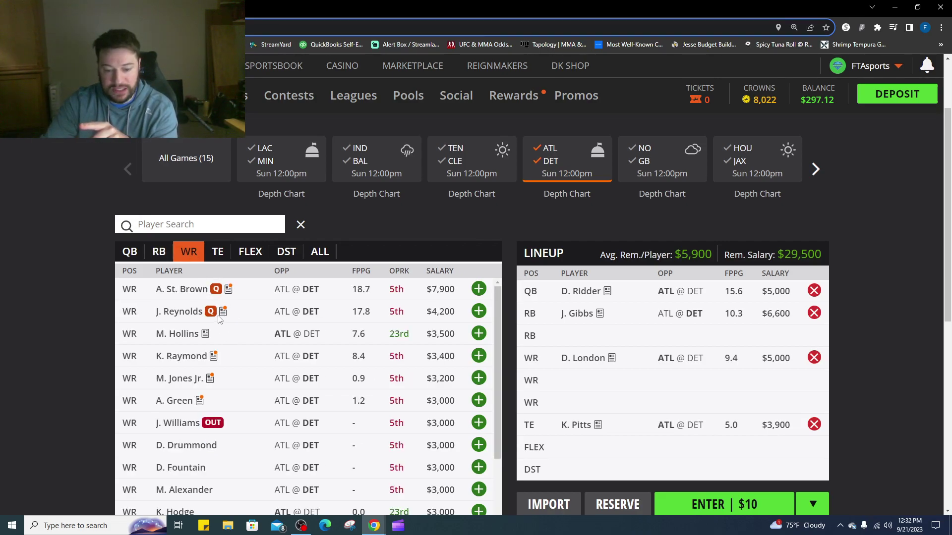
left_click(192, 359)
left_click(380, 200)
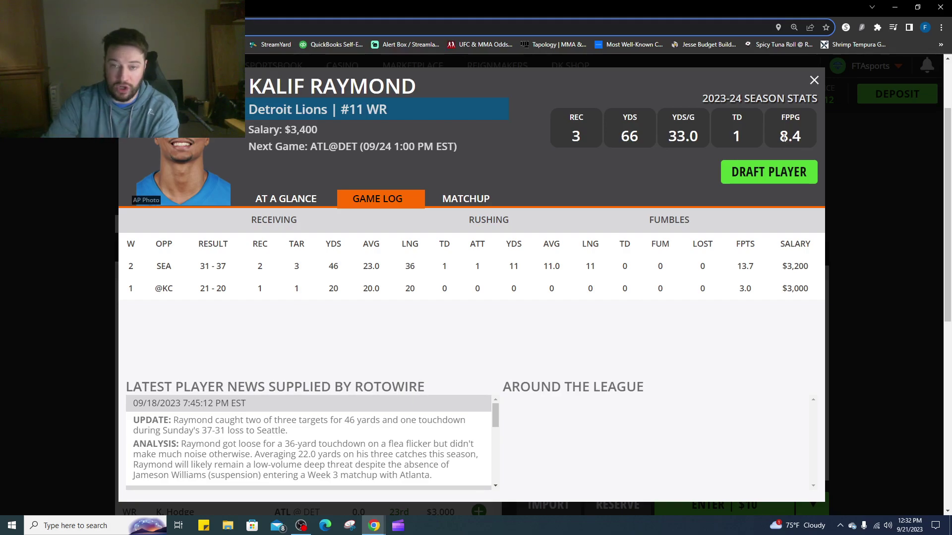
left_click(813, 80)
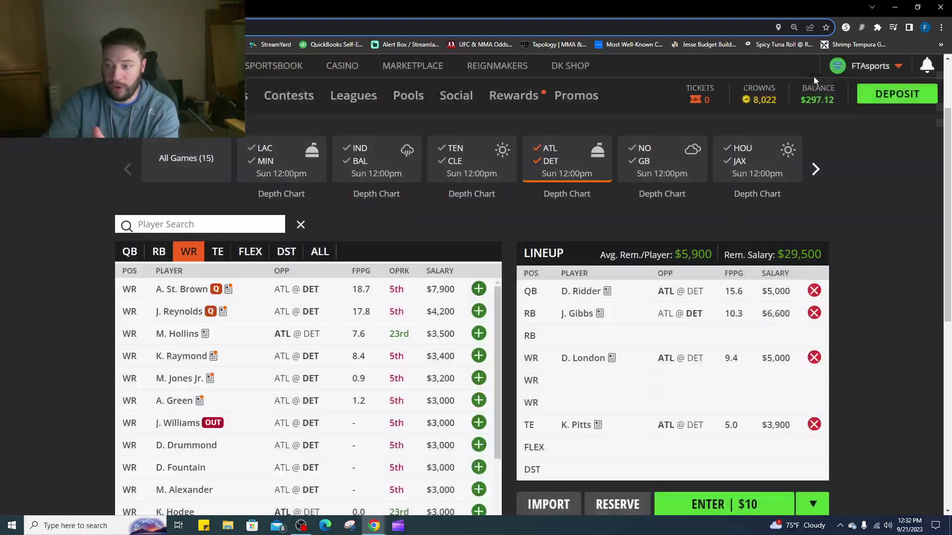
left_click(191, 379)
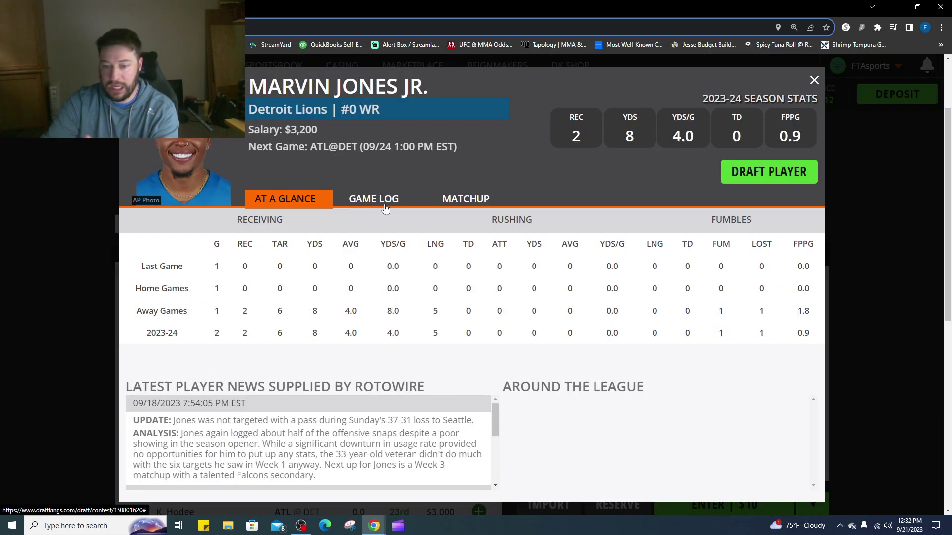
left_click(386, 207)
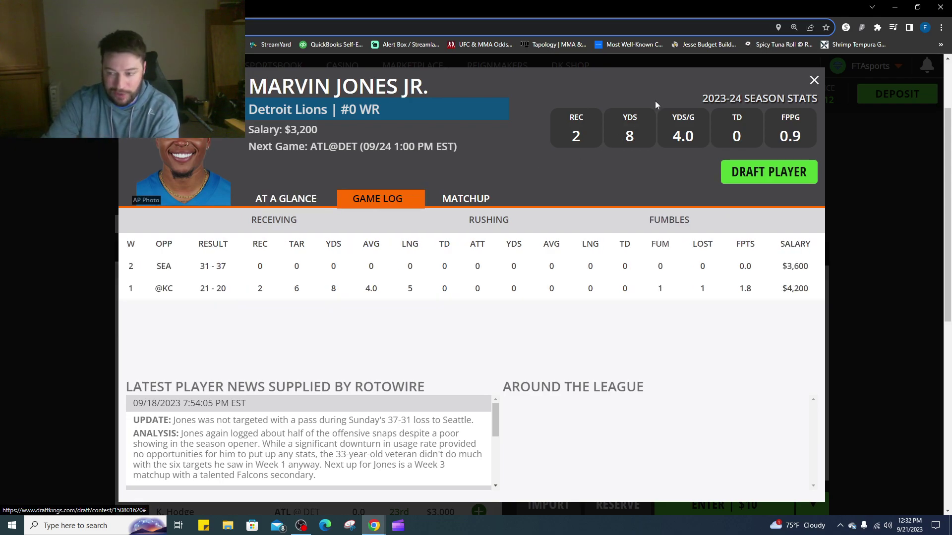
left_click(814, 79)
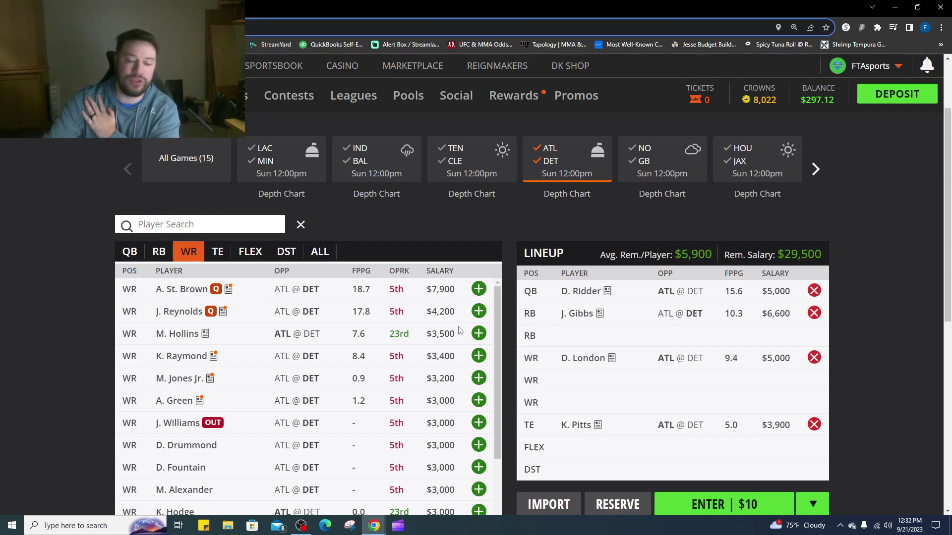
left_click(478, 311)
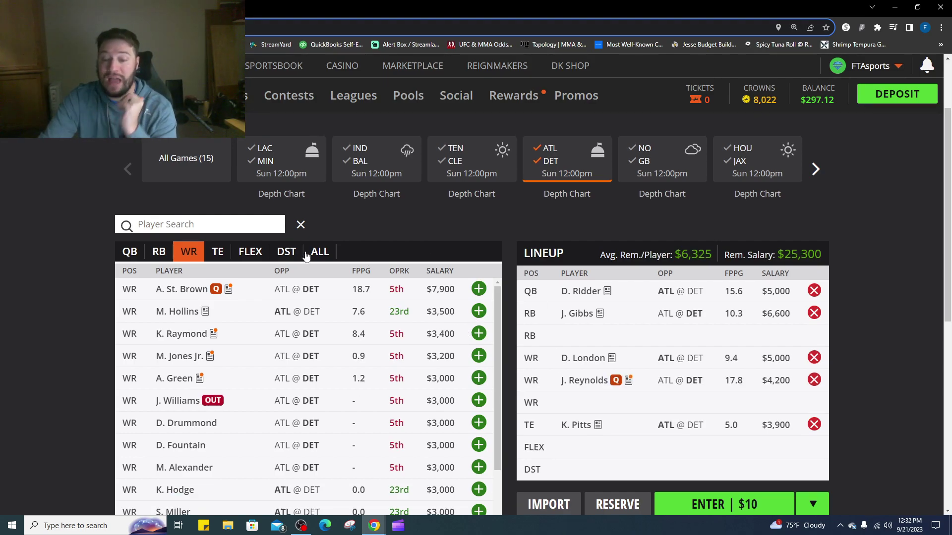
- Add the Cowboys DST at $4,400 from the all-games defense list
left_click(288, 253)
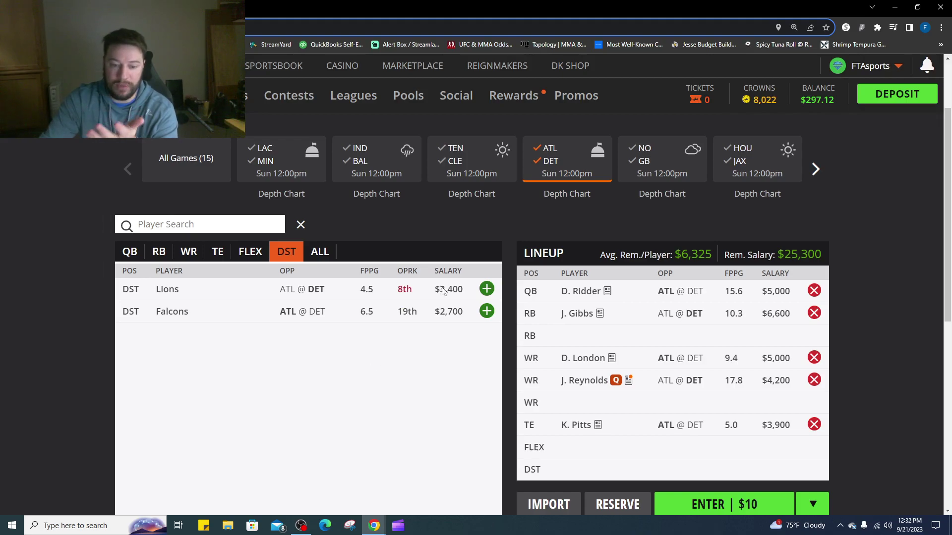
left_click(198, 170)
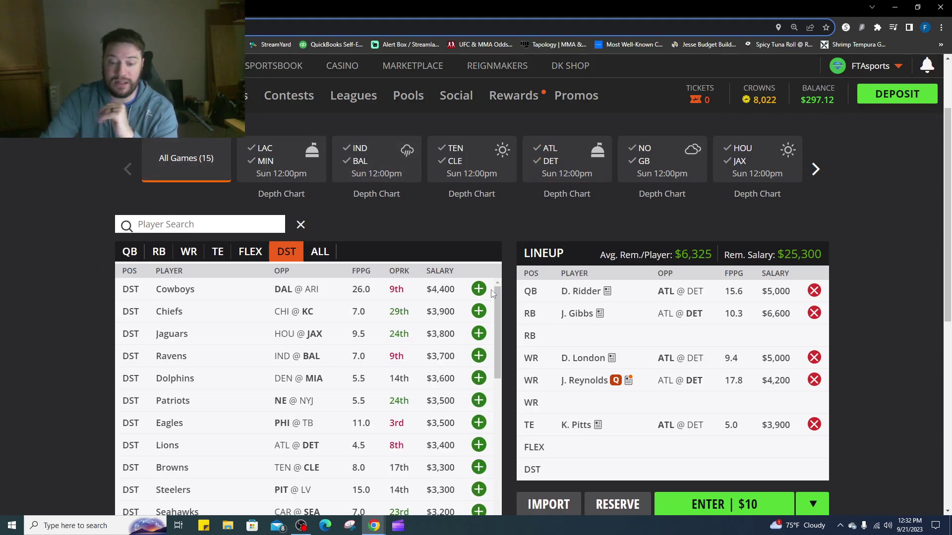
left_click(478, 289)
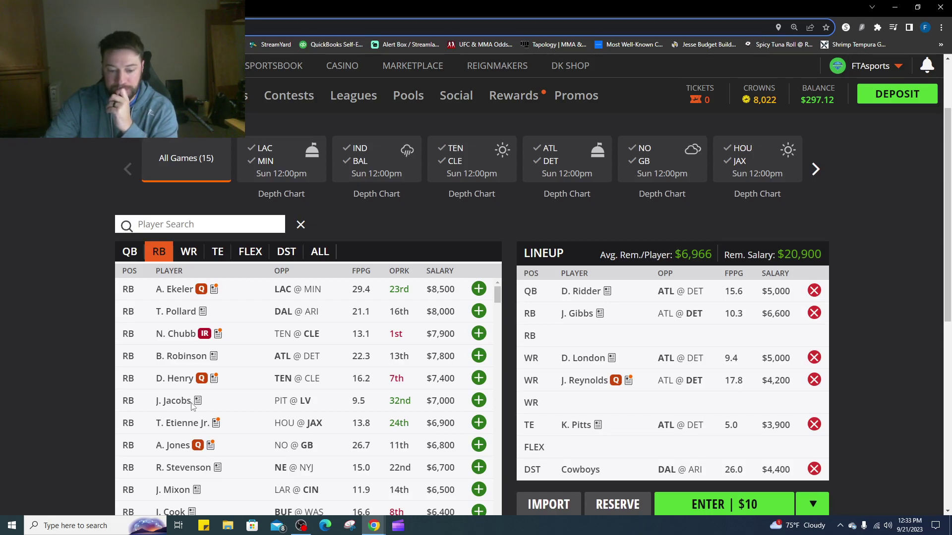
- Check R. Stevenson's week-by-week game log, then scroll through the player pool
scroll(172, 402, "down", 1)
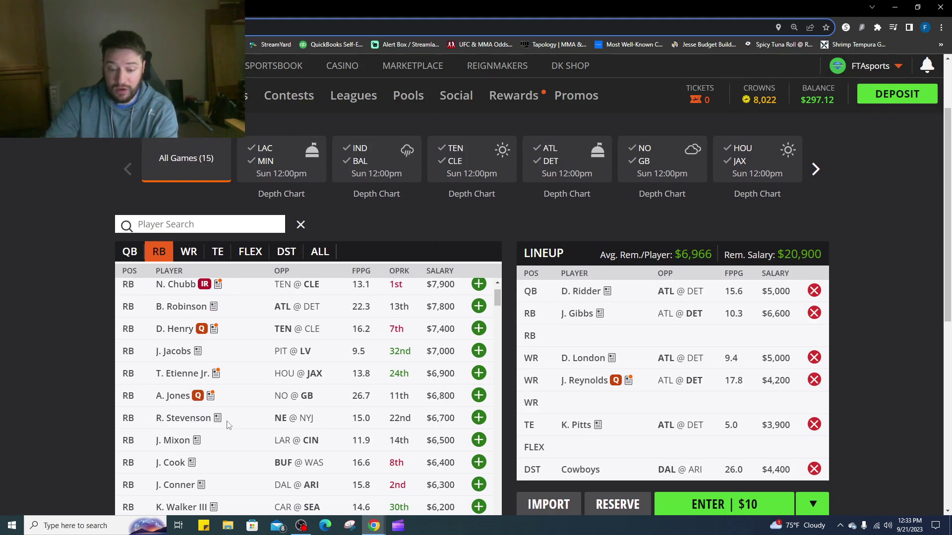
left_click(199, 421)
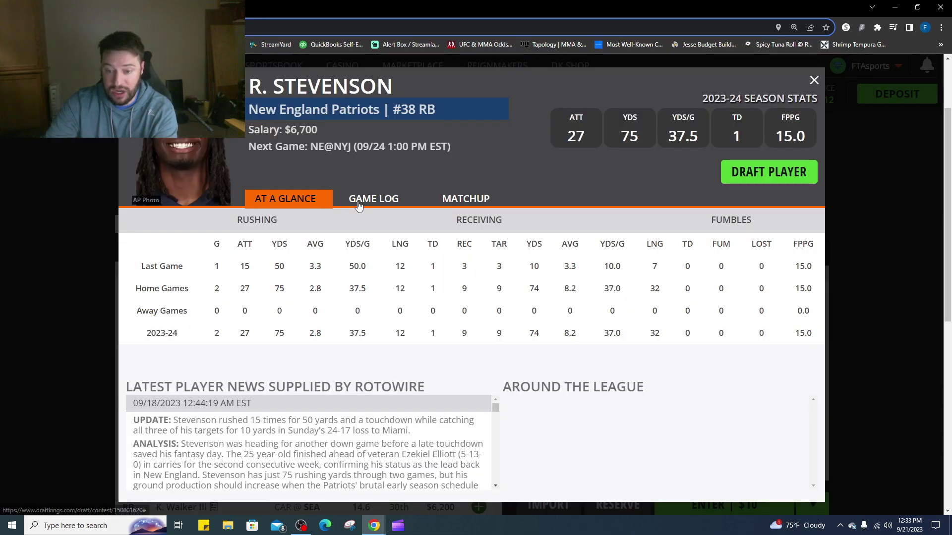
left_click(356, 204)
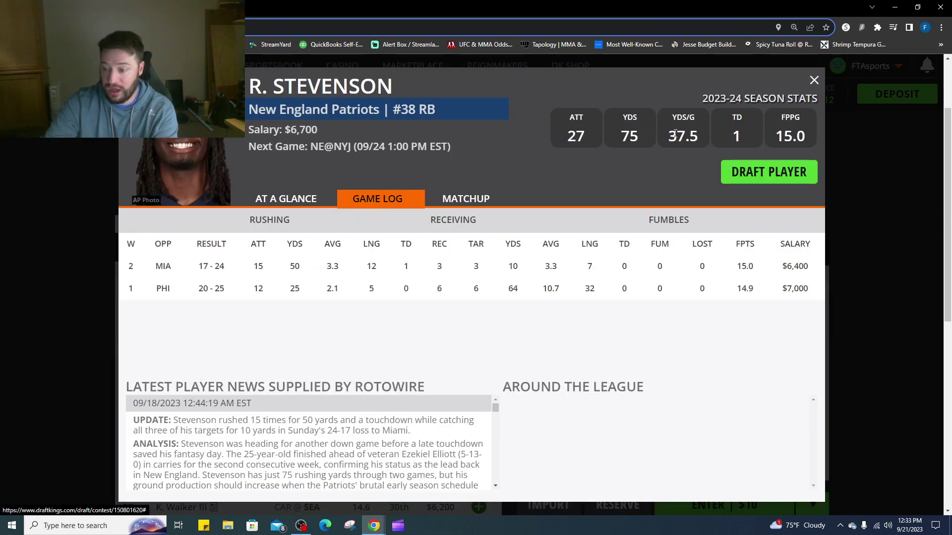
left_click(815, 80)
scroll(222, 490, "down", 2)
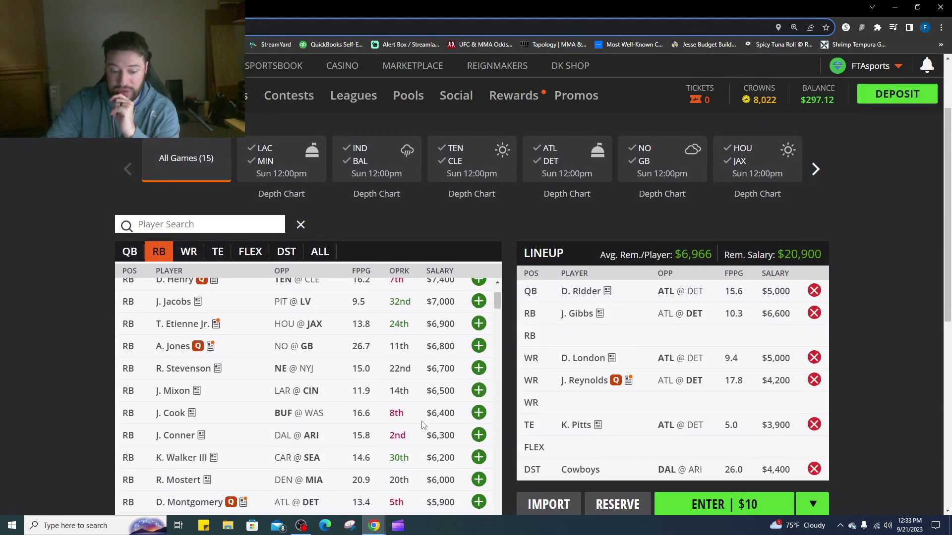
scroll(222, 491, "down", 4)
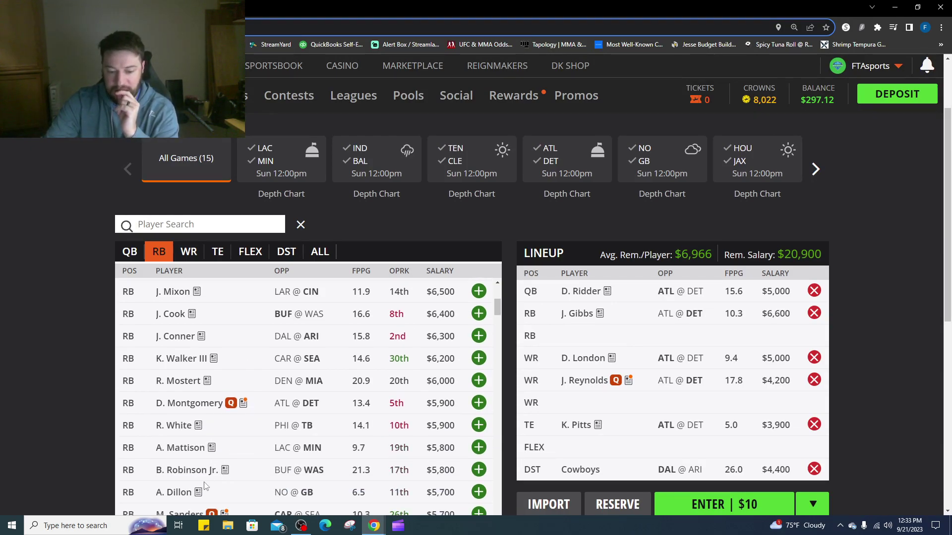
scroll(206, 486, "down", 2)
scroll(205, 486, "up", 5)
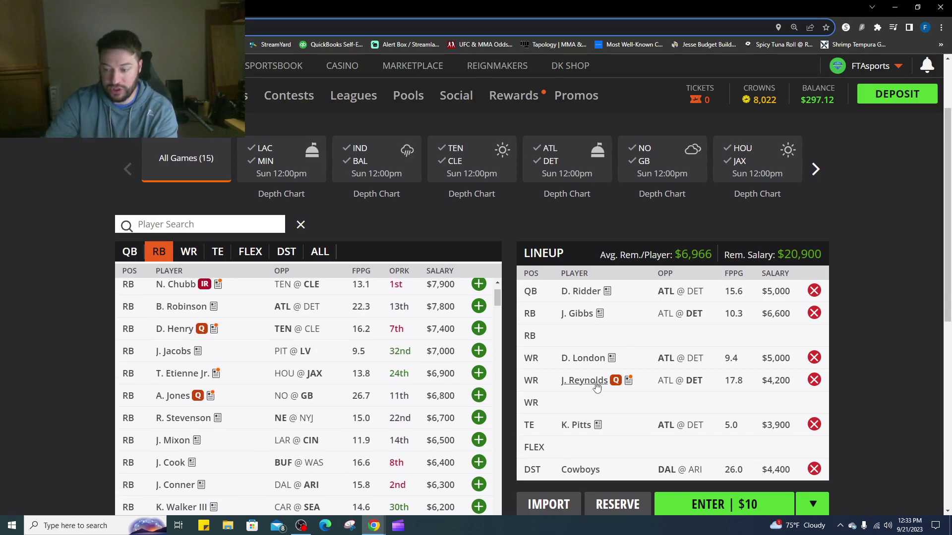
- List the wide receivers and review Mike Evans's game-by-game log
left_click(191, 253)
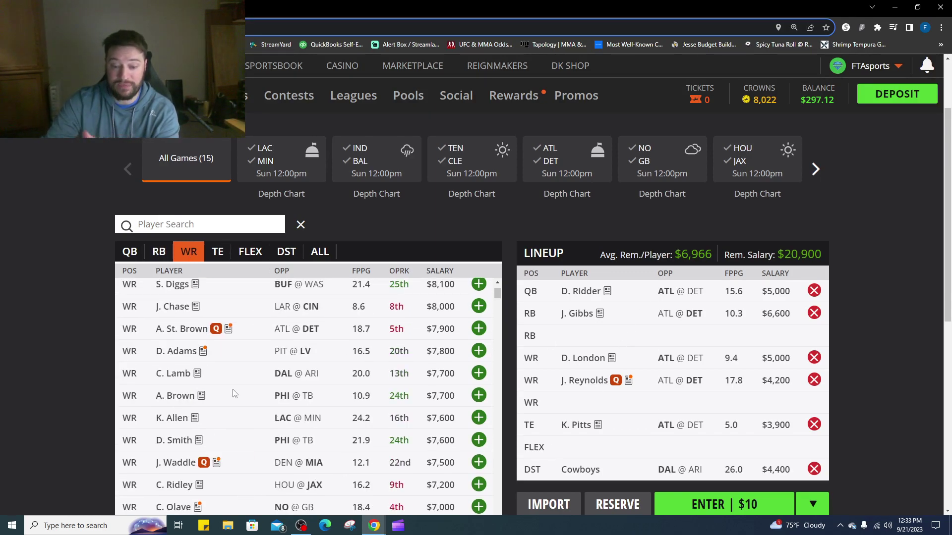
scroll(351, 479, "down", 3)
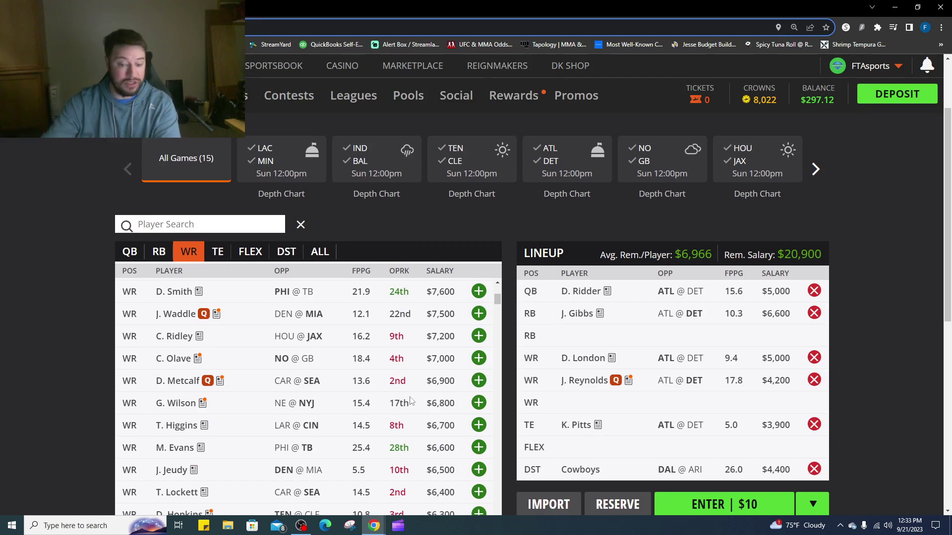
scroll(298, 471, "down", 1)
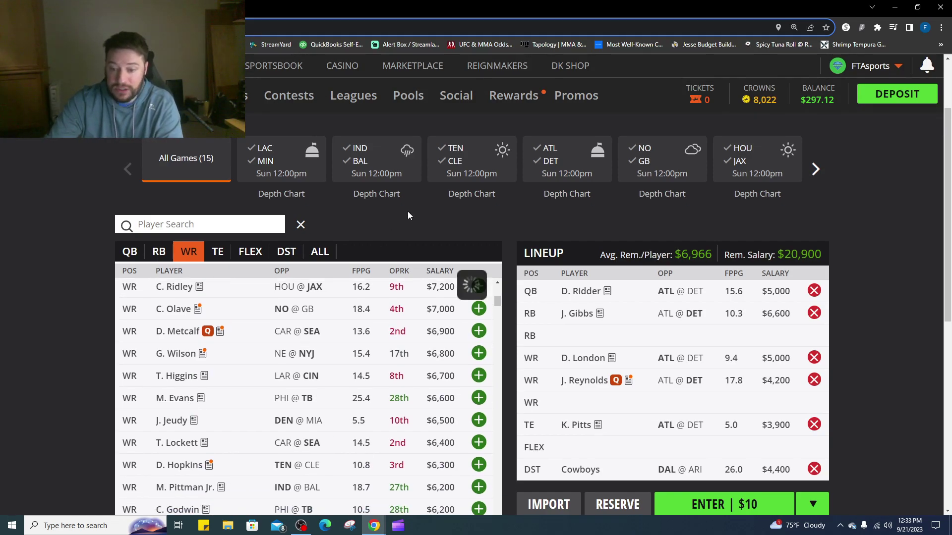
left_click(198, 398)
left_click(380, 200)
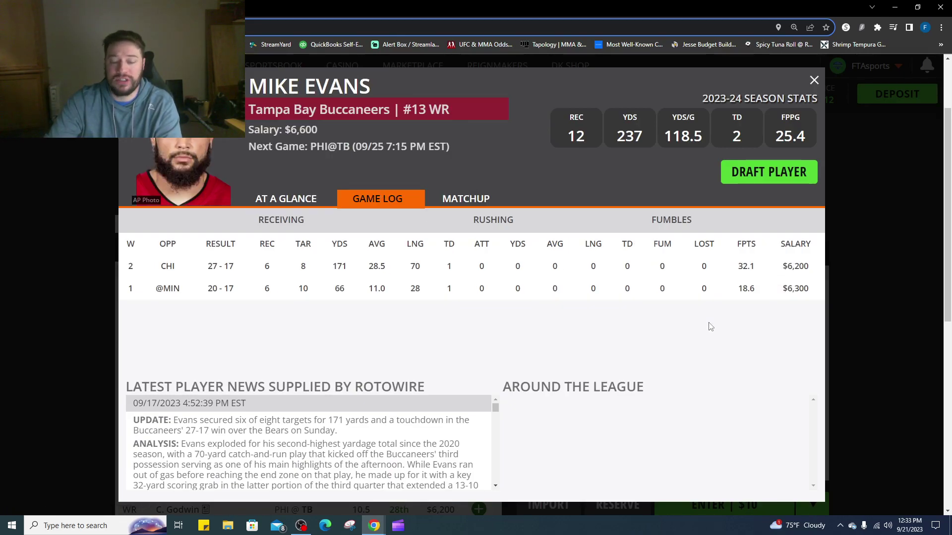
left_click(814, 80)
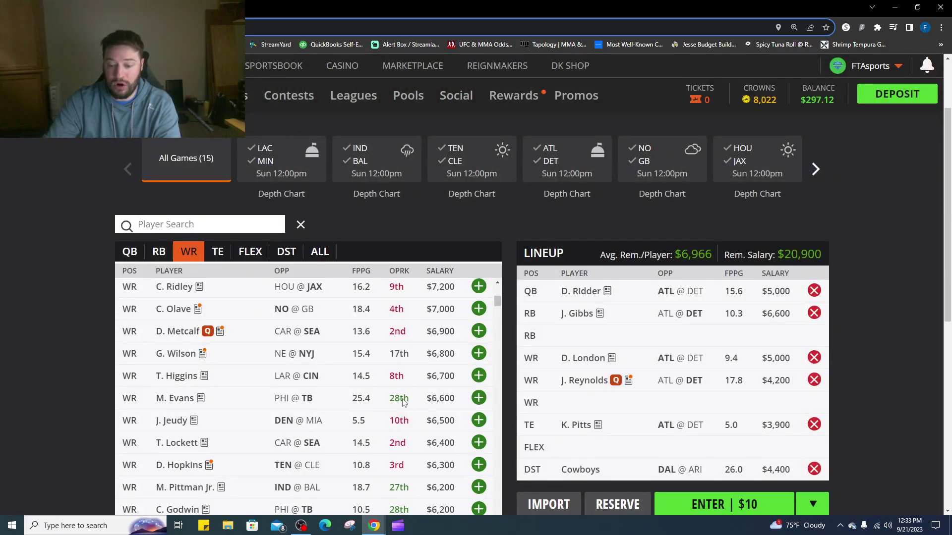
- Add M. Evans at WR, K. Allen at FLEX and J. Mixon at RB, leaving $200
left_click(478, 398)
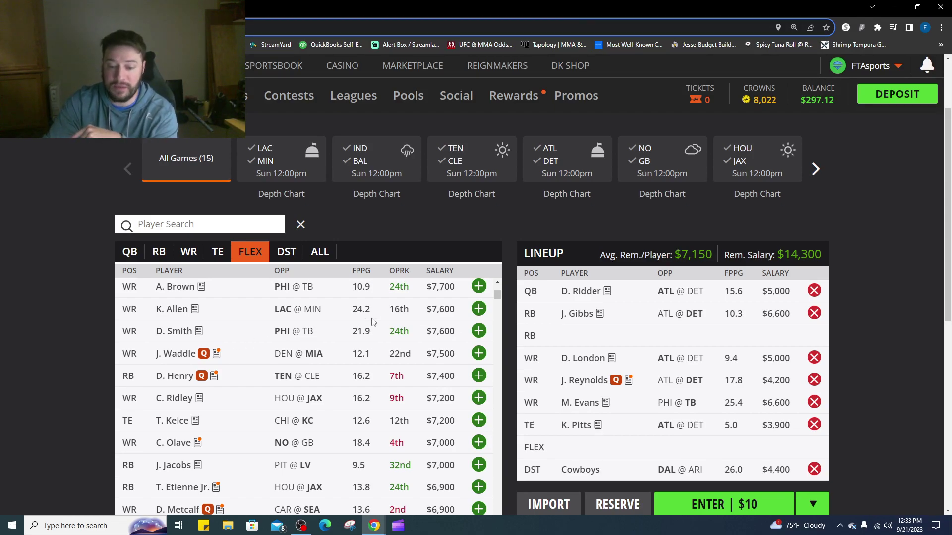
left_click(479, 309)
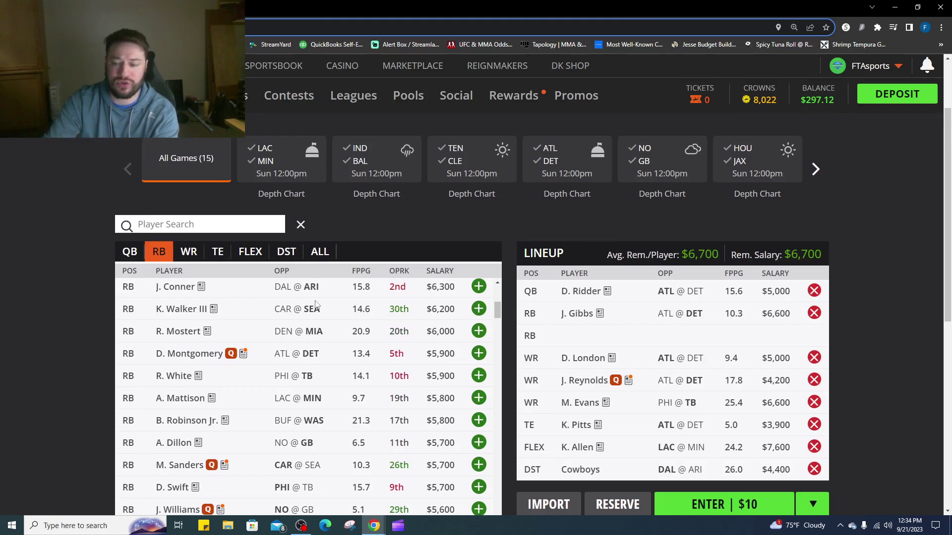
scroll(361, 407, "up", 5)
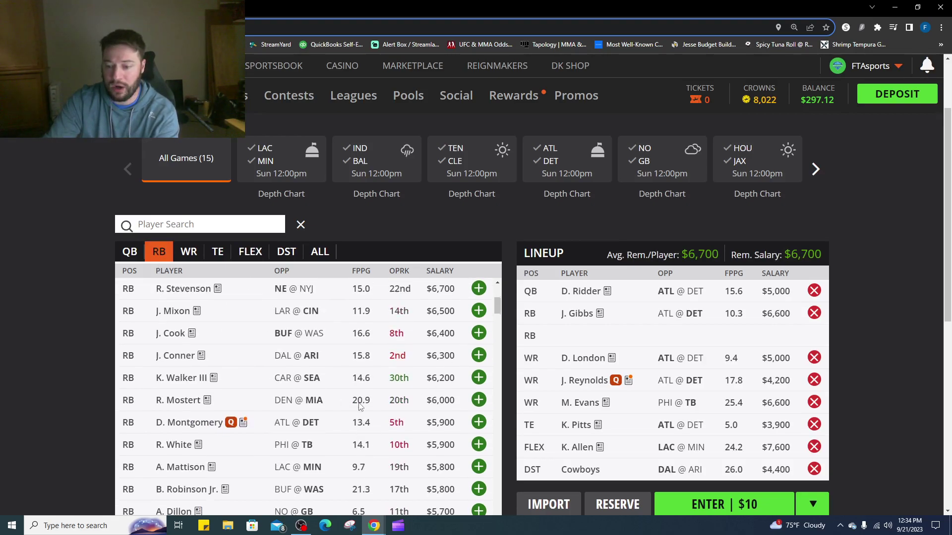
scroll(361, 406, "down", 2)
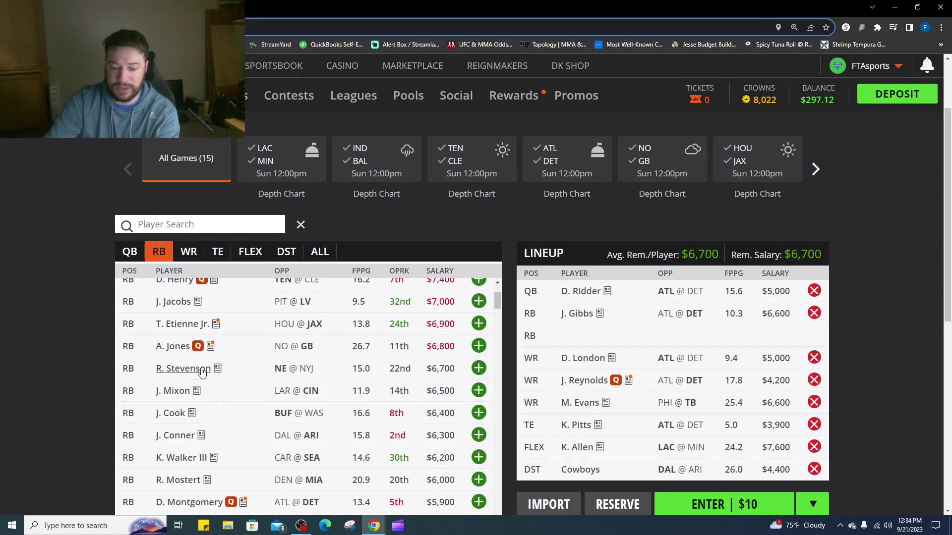
left_click(479, 391)
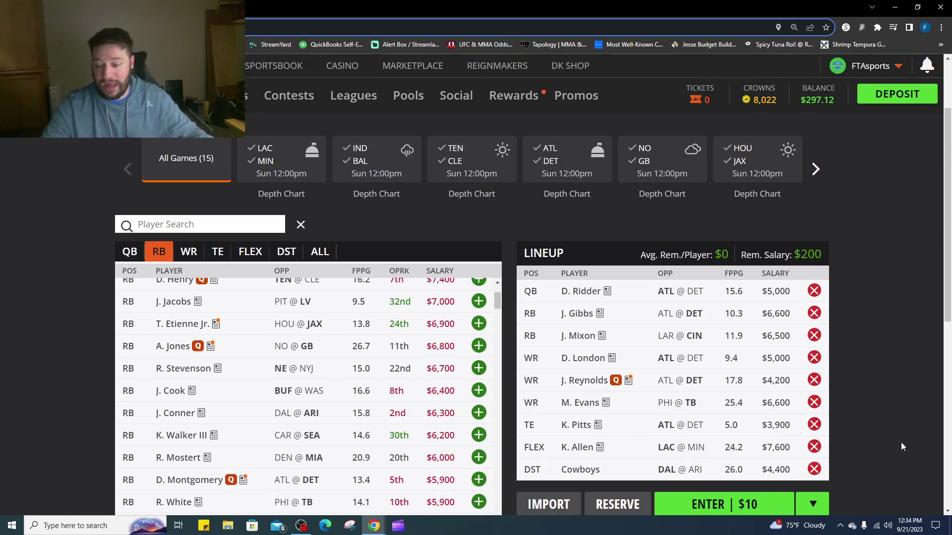
scroll(792, 403, "down", 1)
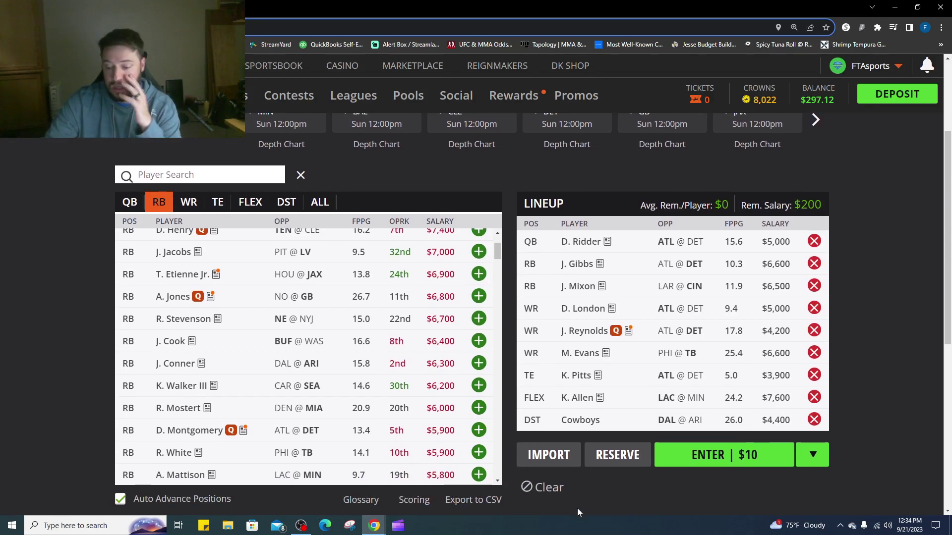
- Clear the lineup and narrow the player pool to LAC @ MIN quarterbacks
left_click(549, 488)
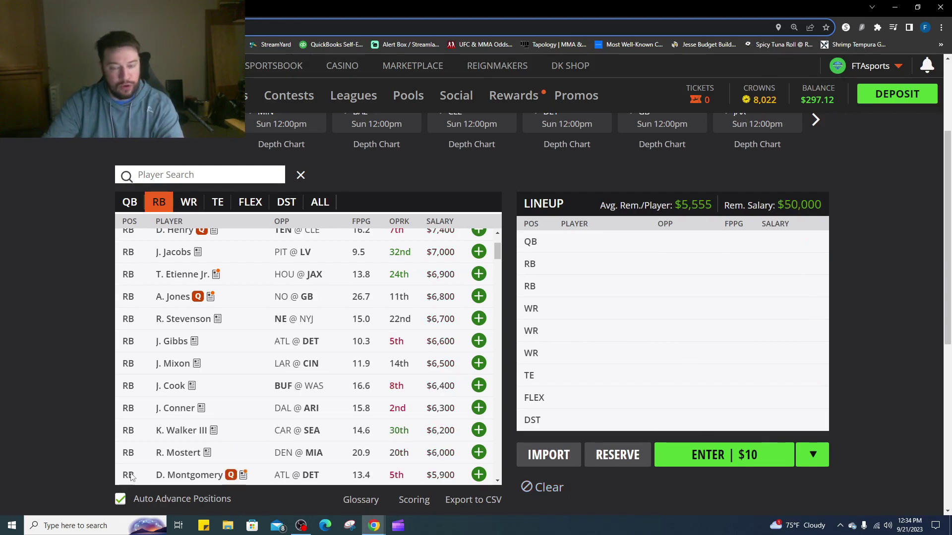
scroll(286, 212, "up", 3)
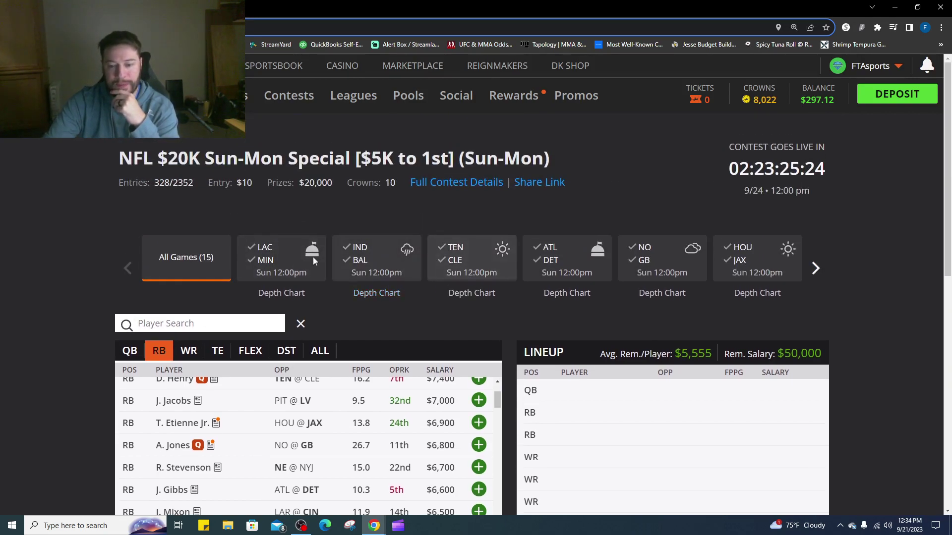
left_click(270, 254)
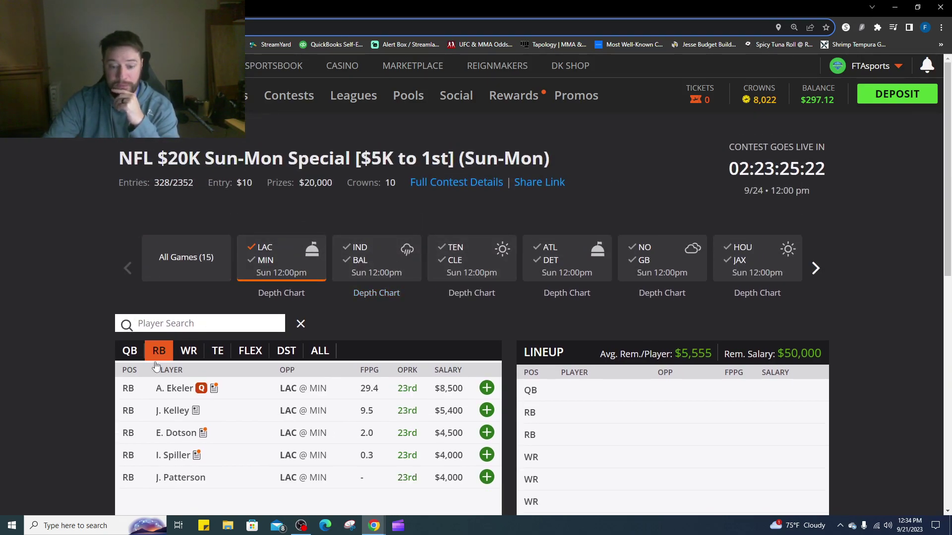
left_click(129, 350)
scroll(84, 377, "down", 2)
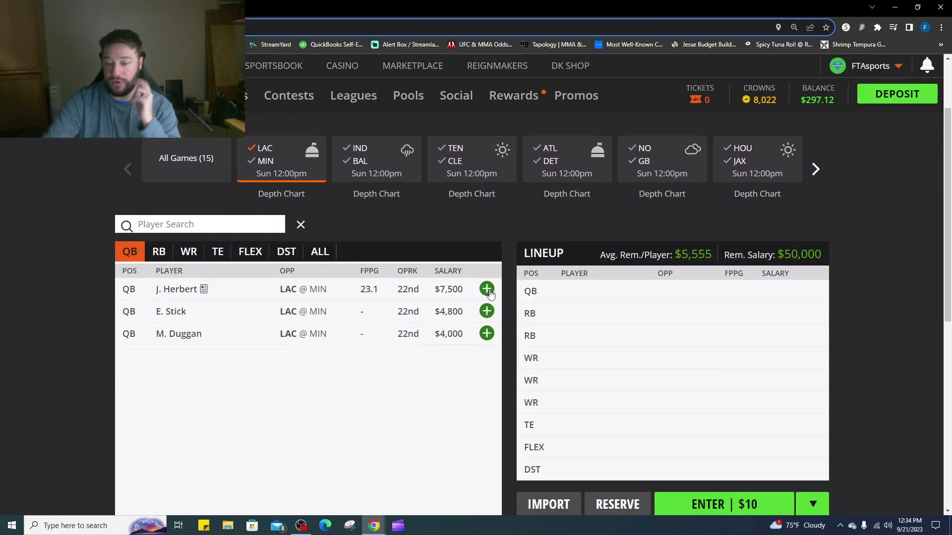
- Draft J. Herbert at QB after reviewing his game log, then check J. Kelley's game log
left_click(176, 289)
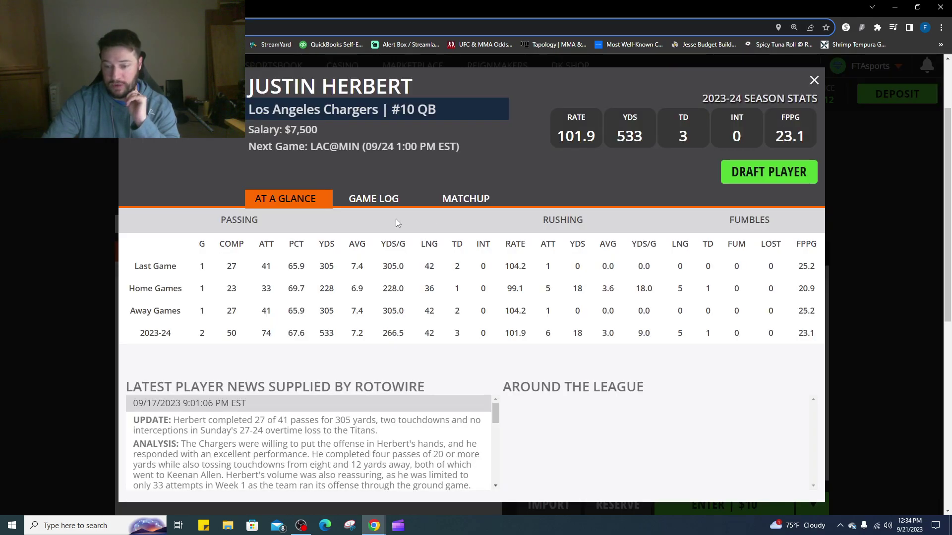
left_click(389, 201)
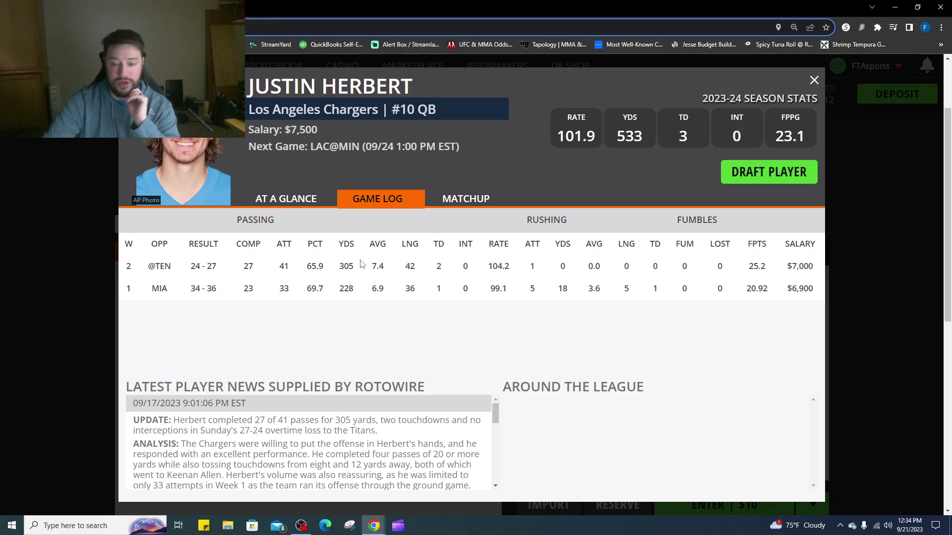
left_click(782, 172)
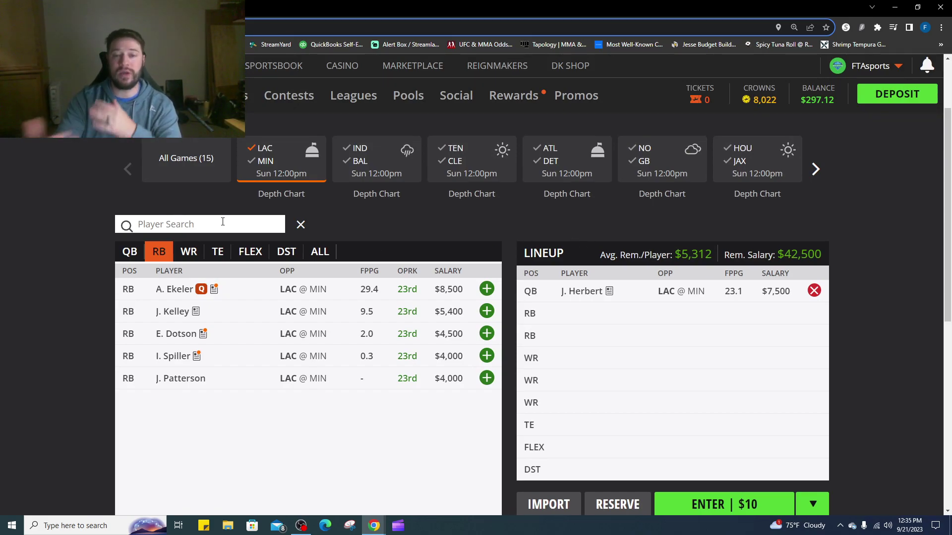
left_click(172, 312)
left_click(372, 200)
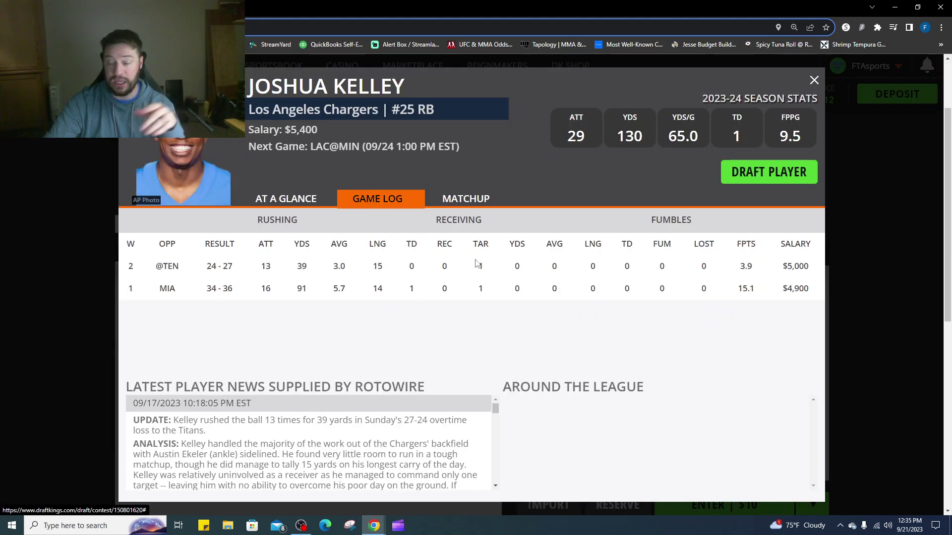
left_click(812, 80)
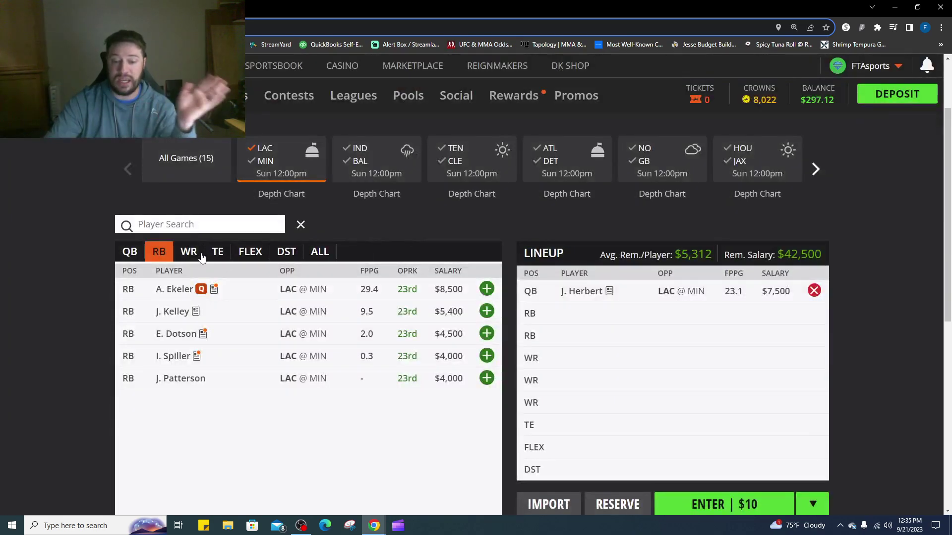
- Add K. Allen and M. Williams at WR and G. Everett at TE, leaving $25,100
left_click(189, 252)
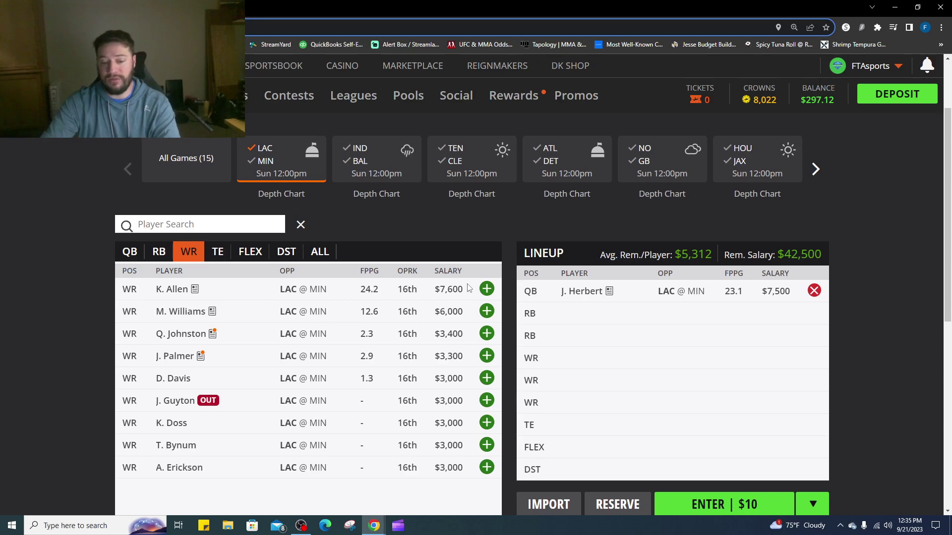
left_click(484, 289)
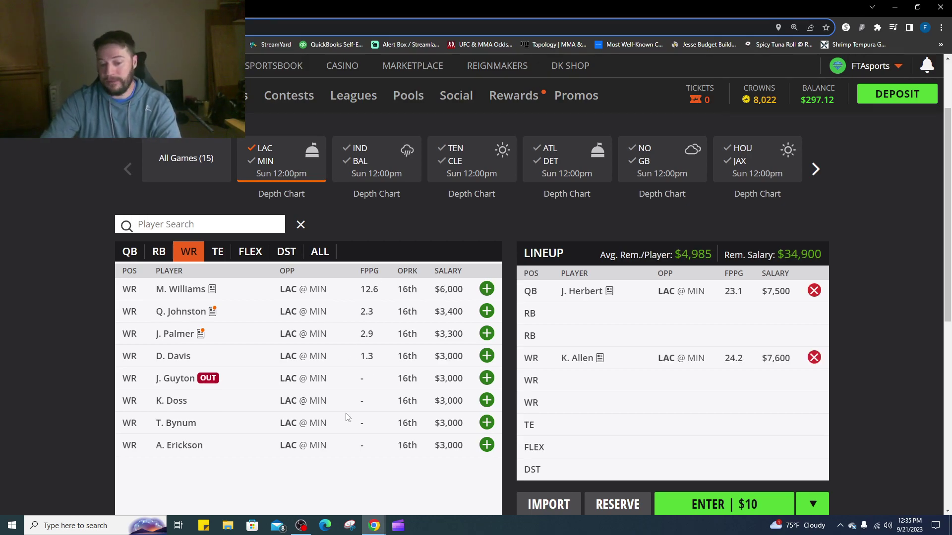
left_click(190, 290)
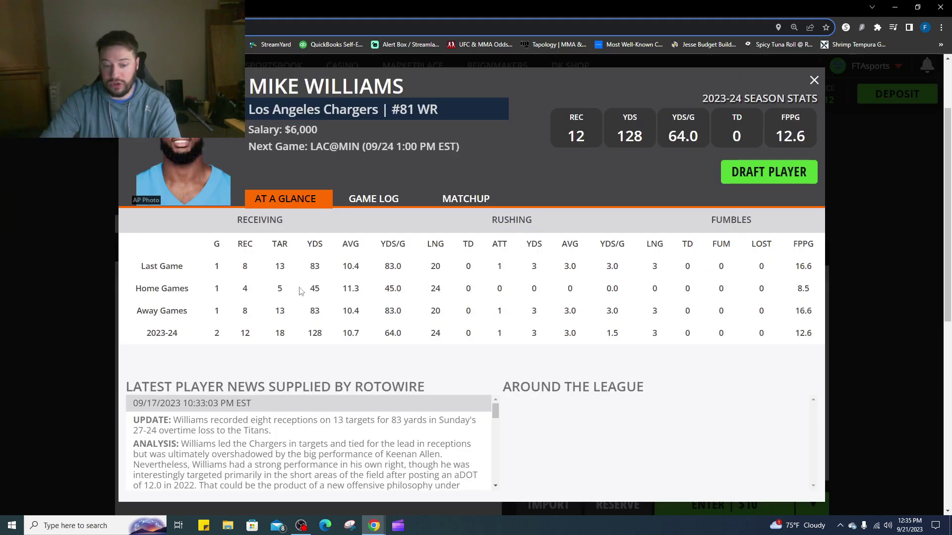
left_click(397, 203)
left_click(769, 172)
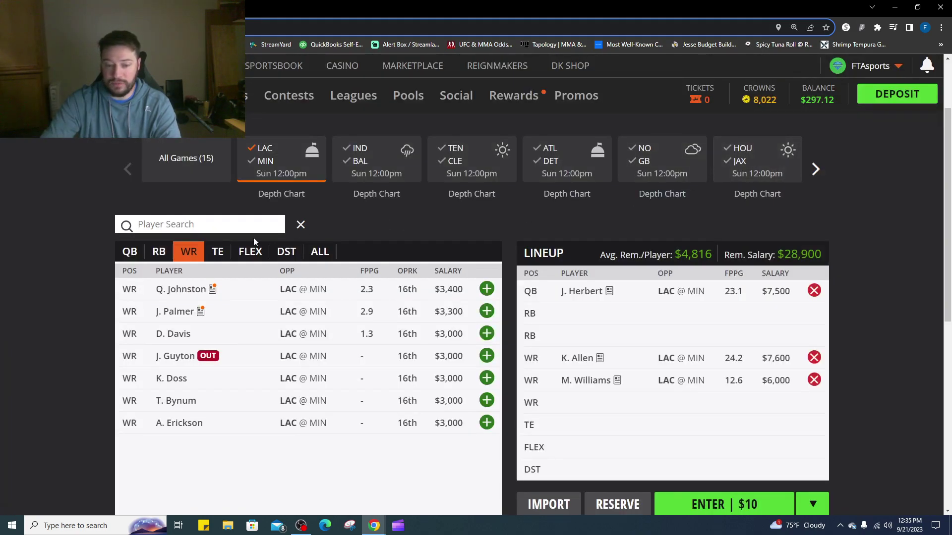
left_click(217, 253)
left_click(486, 289)
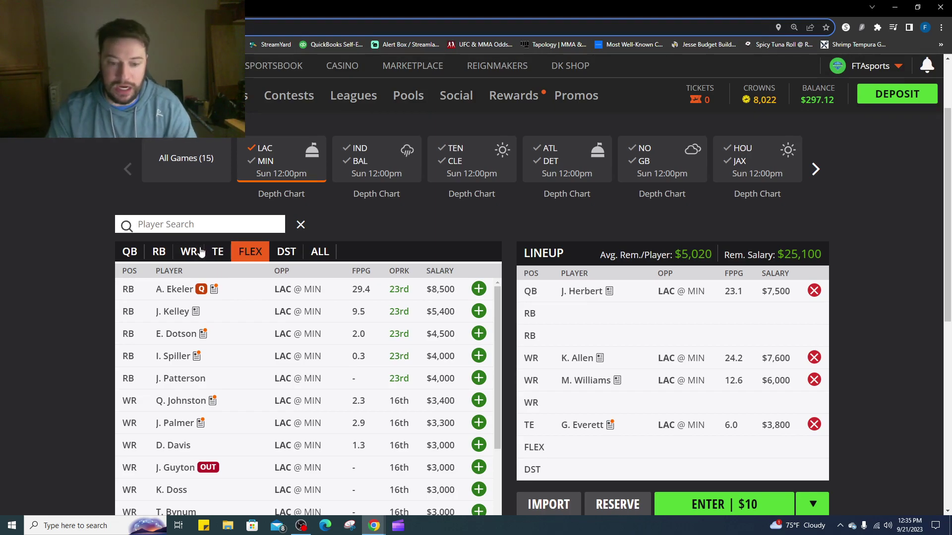
- Include Vikings players and try J. Addison and J. Jefferson, then remove both
left_click(267, 167)
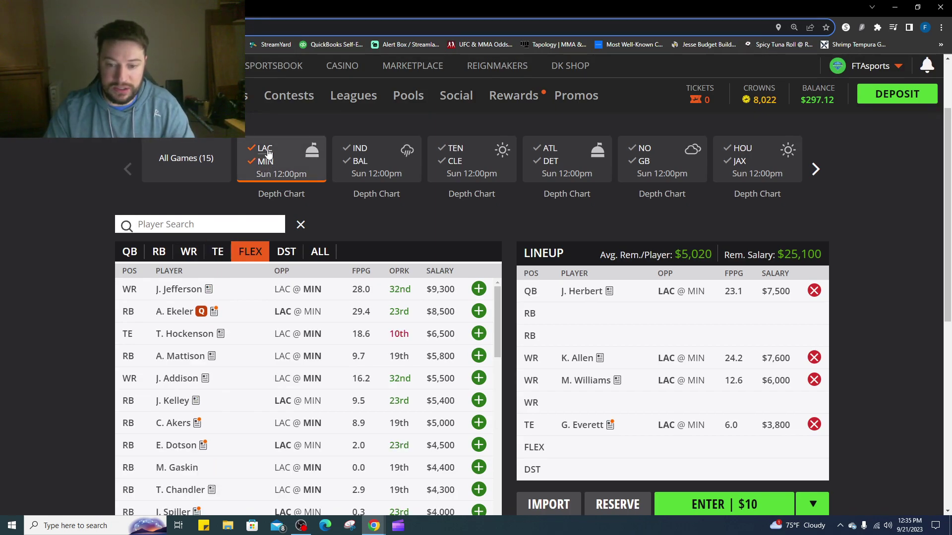
left_click(195, 250)
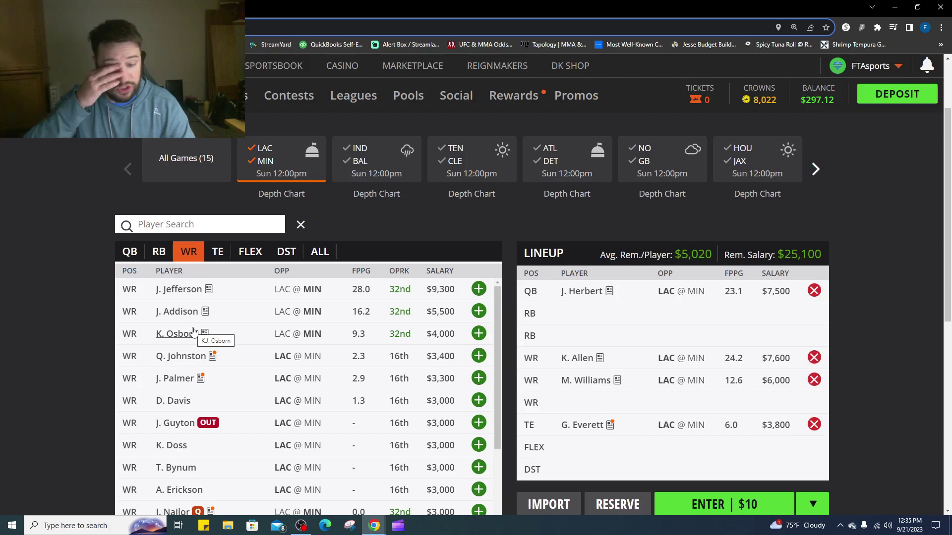
left_click(479, 312)
left_click(479, 289)
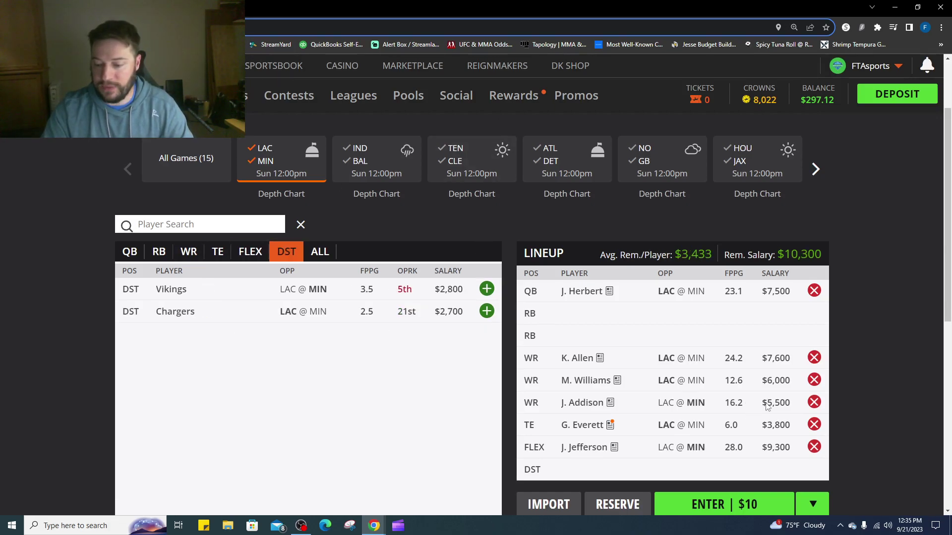
left_click(814, 402)
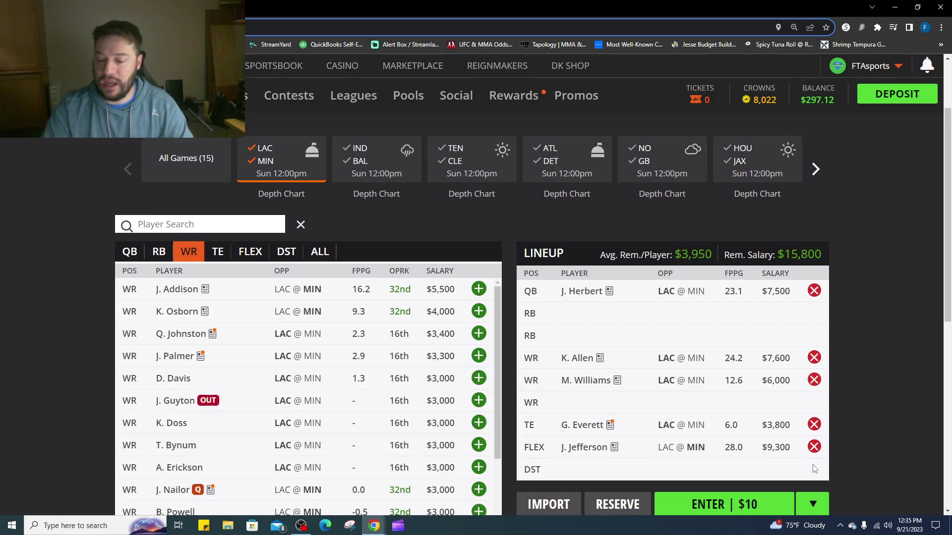
left_click(814, 446)
left_click(479, 289)
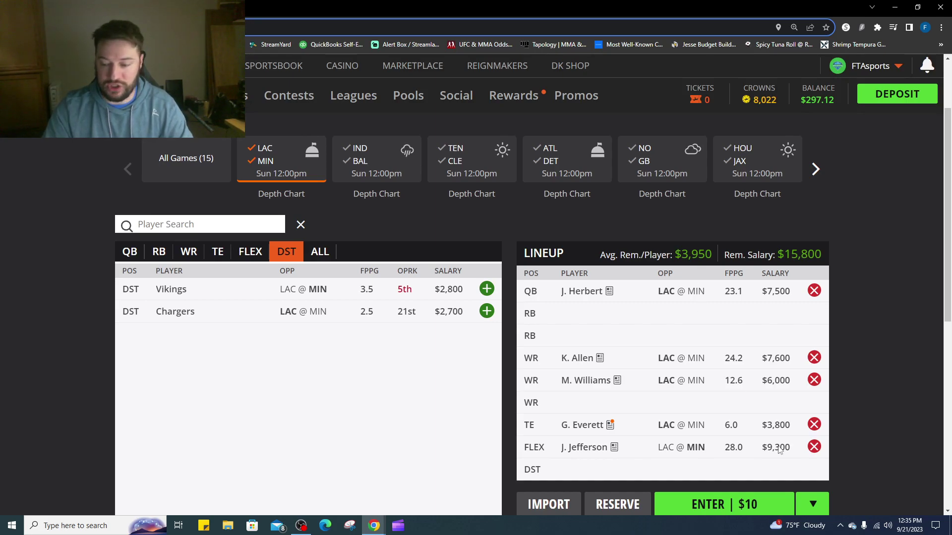
left_click(814, 447)
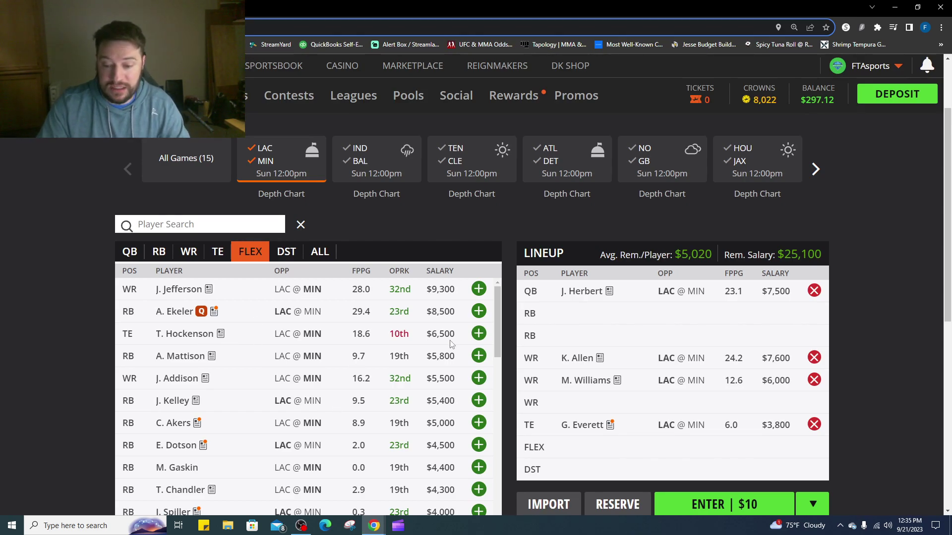
- Try T. Hockenson at FLEX, review his game log, then remove him
left_click(479, 334)
left_click(602, 448)
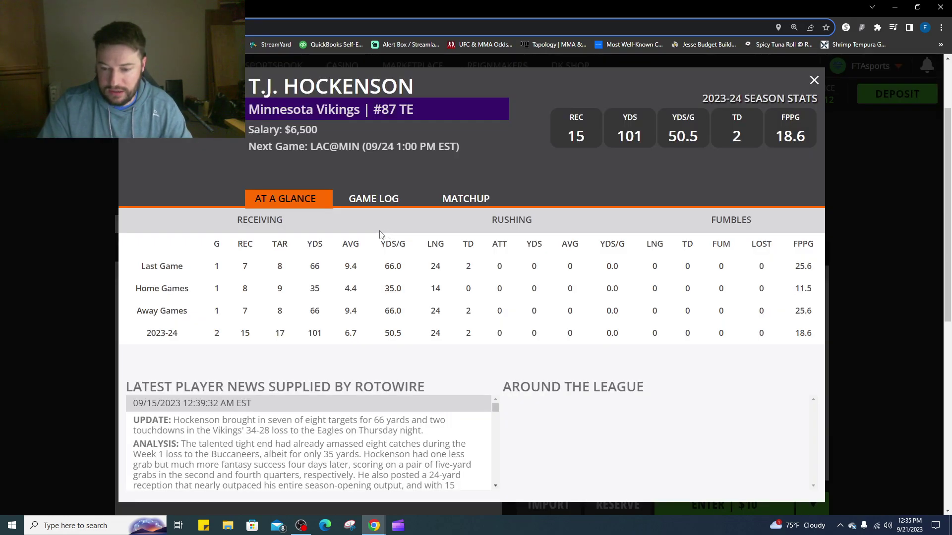
left_click(372, 204)
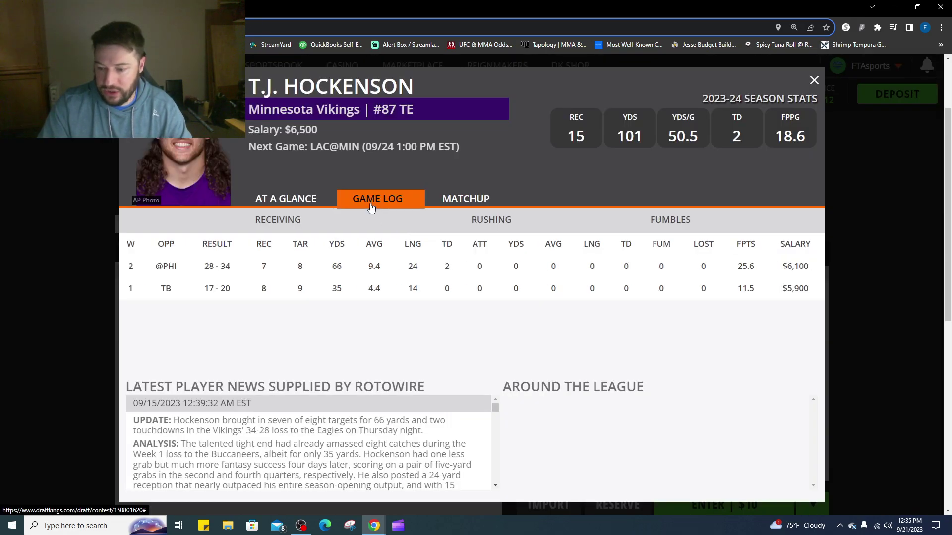
left_click(813, 80)
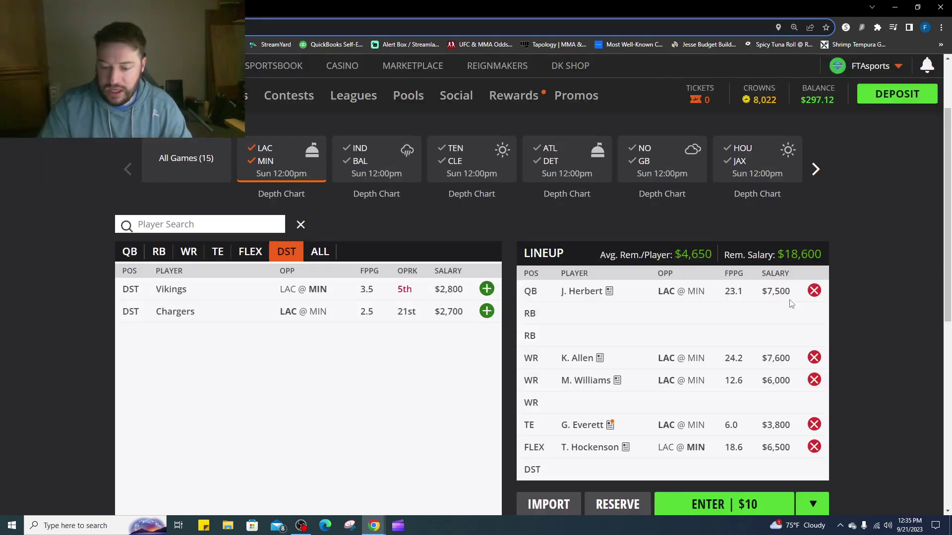
left_click(814, 448)
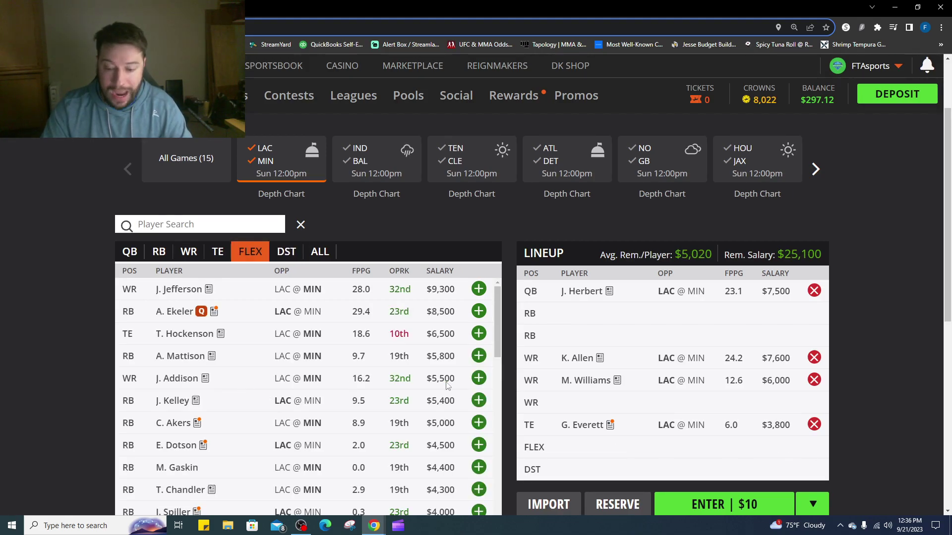
- Put J. Addison back into the empty third WR slot, leaving $19,600
left_click(189, 255)
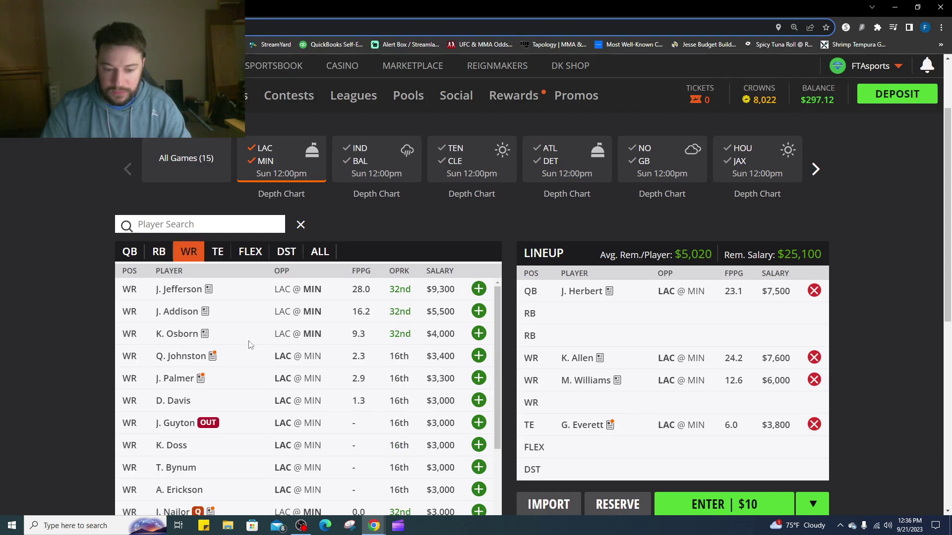
left_click(478, 311)
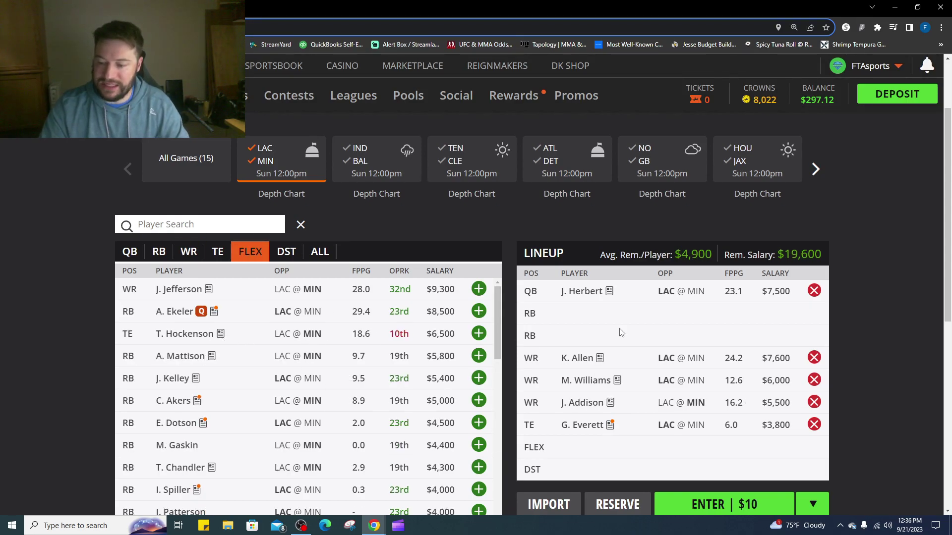
left_click(287, 251)
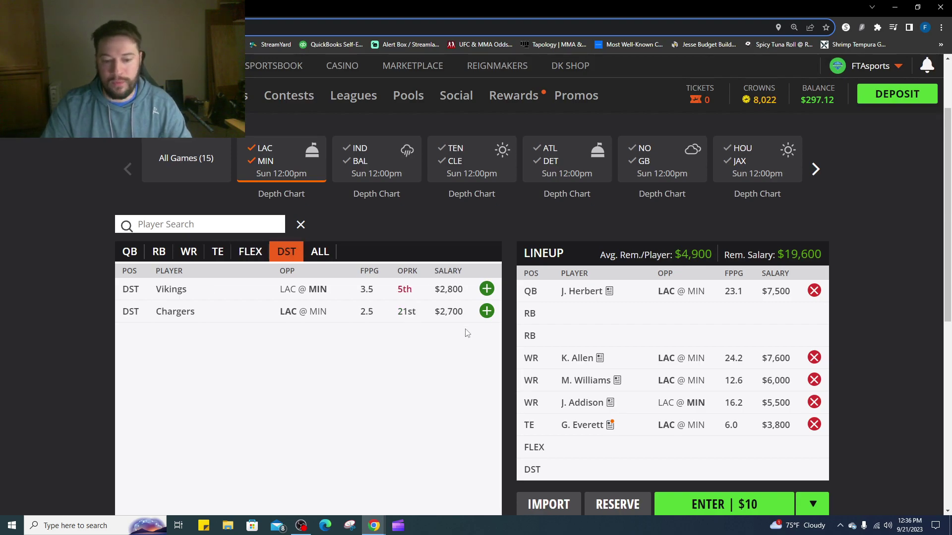
- Show players from all games and add the Cowboys DST to the lineup
left_click(183, 169)
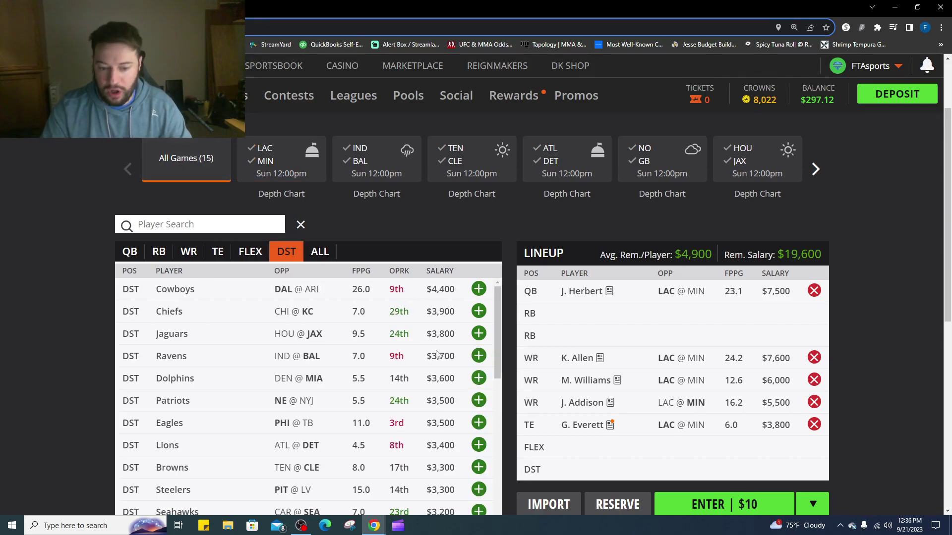
left_click(484, 293)
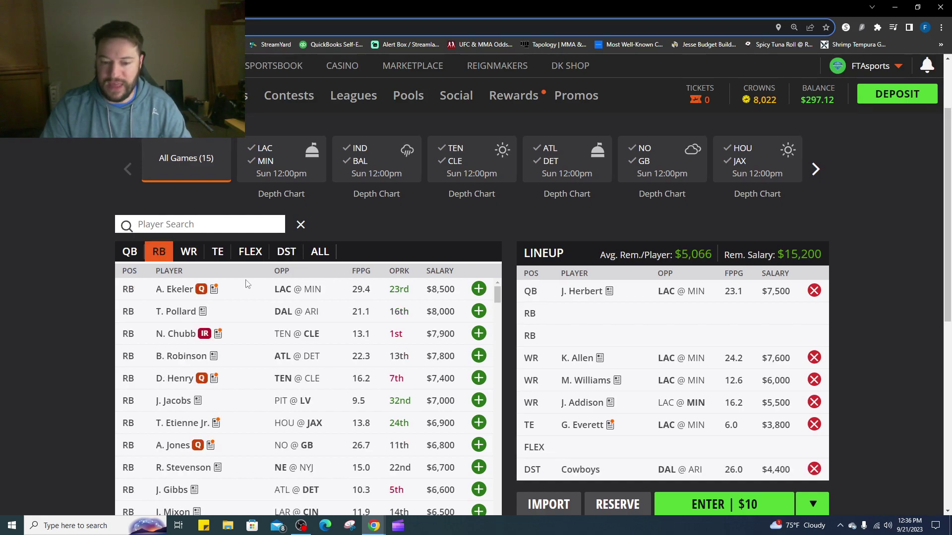
scroll(236, 392, "down", 2)
scroll(297, 409, "down", 3)
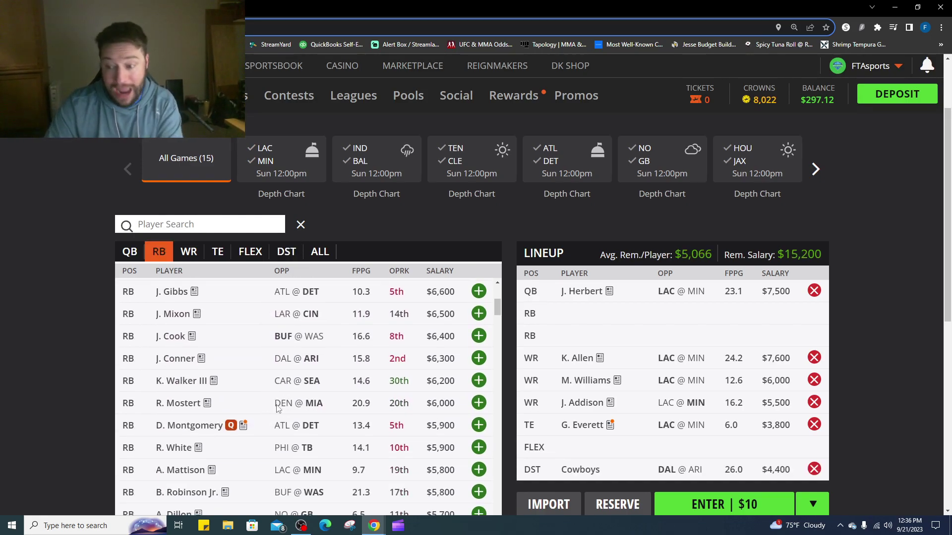
- Draft J. Ford at RB after reviewing his game log, leaving $10,400
scroll(336, 405, "down", 8)
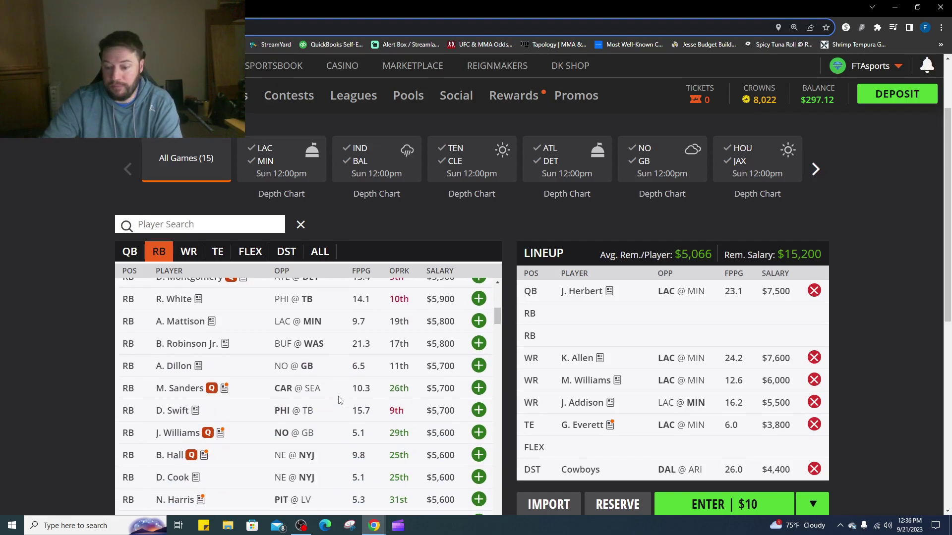
scroll(353, 393, "down", 1)
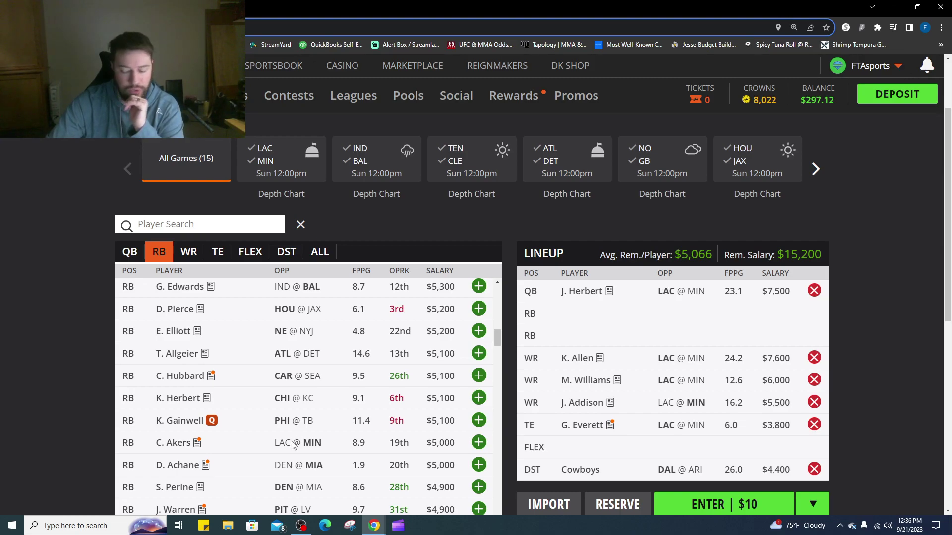
scroll(293, 444, "down", 1)
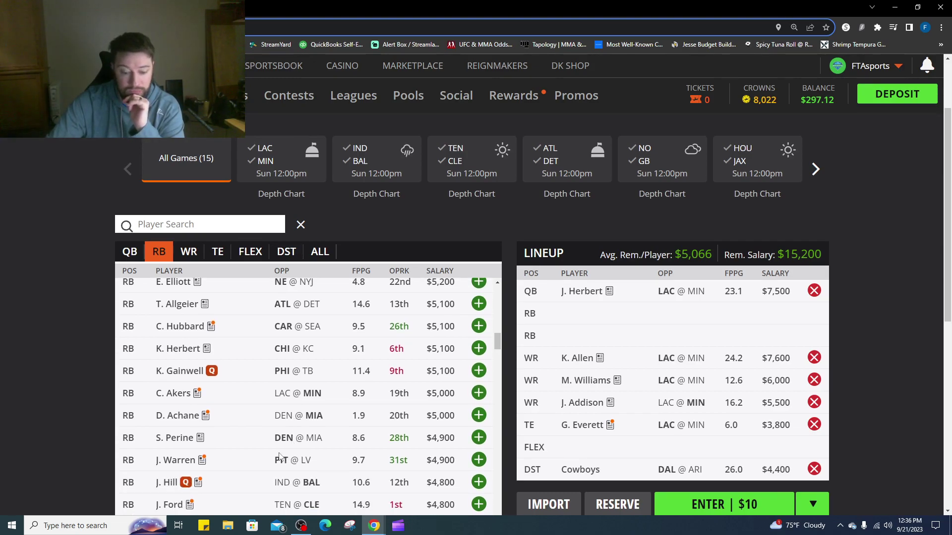
scroll(208, 438, "down", 2)
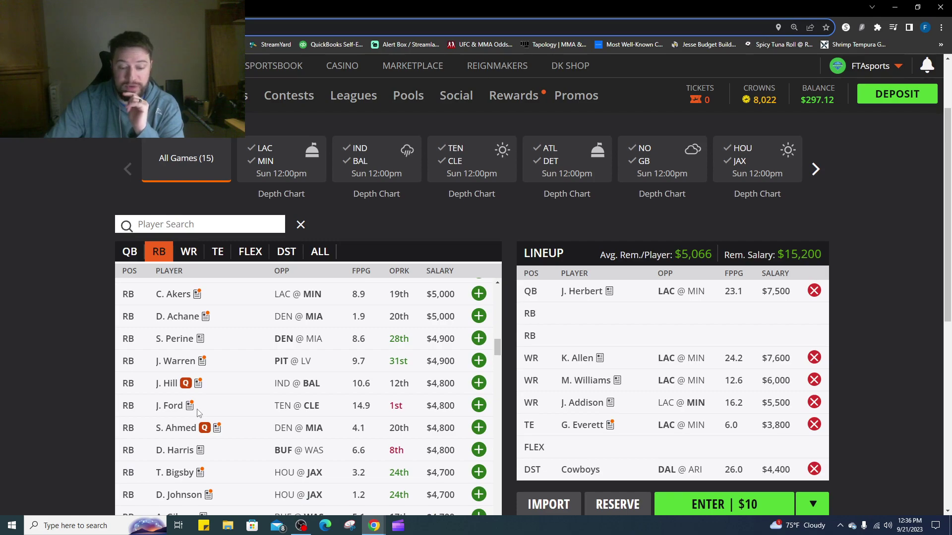
left_click(178, 406)
left_click(367, 199)
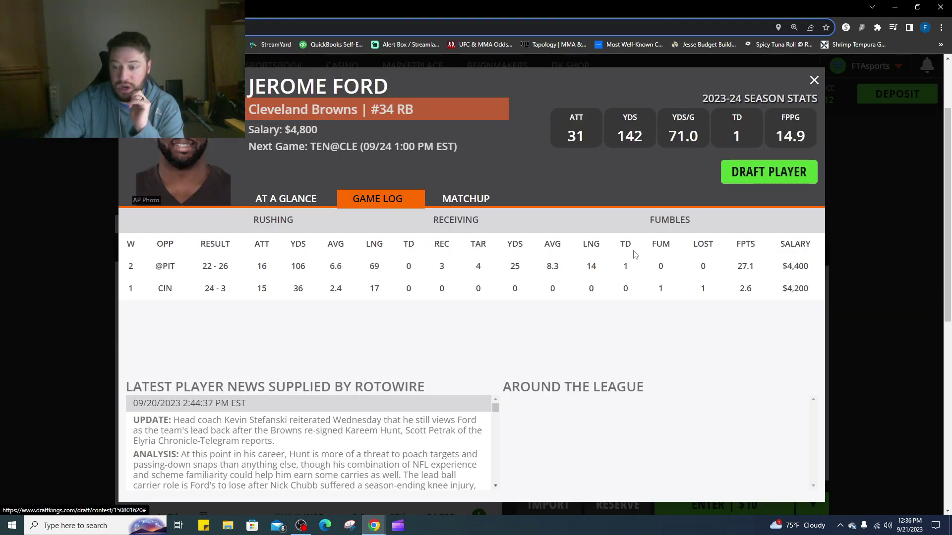
left_click(765, 184)
- Bring up Tony Jones Jr.'s weekly game log
scroll(366, 426, "down", 1)
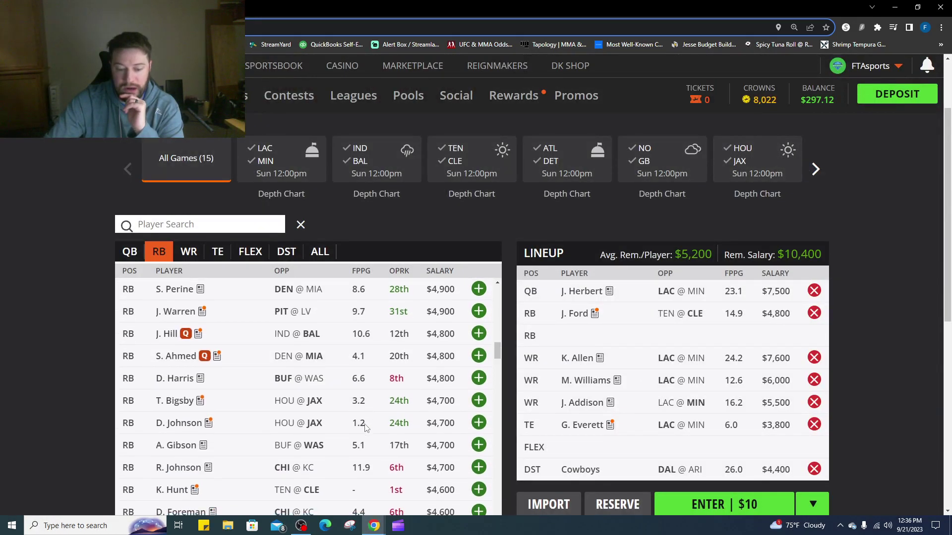
scroll(258, 452, "down", 1)
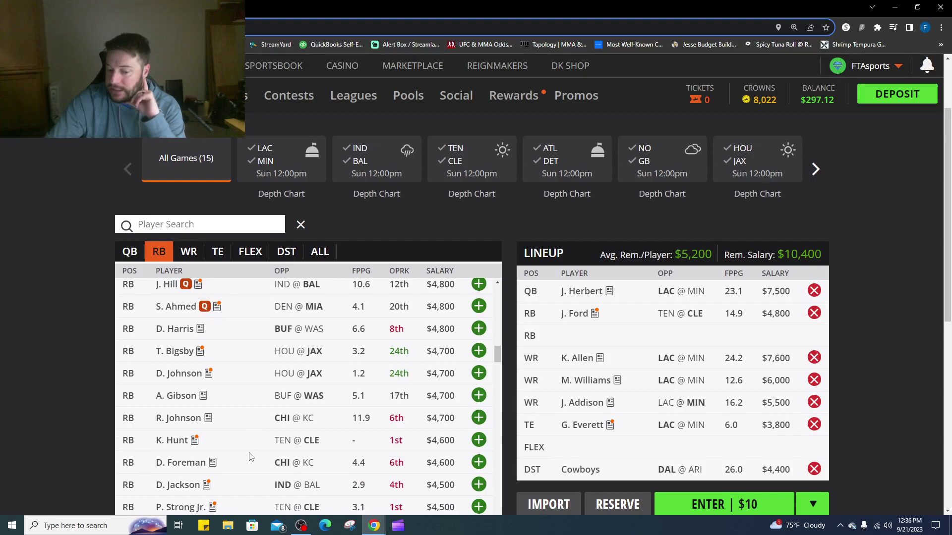
scroll(249, 460, "down", 2)
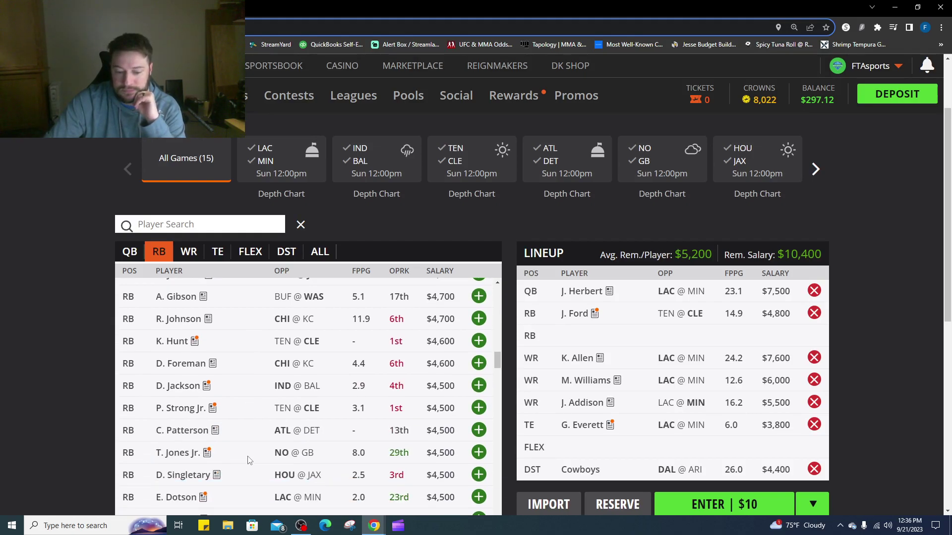
left_click(178, 452)
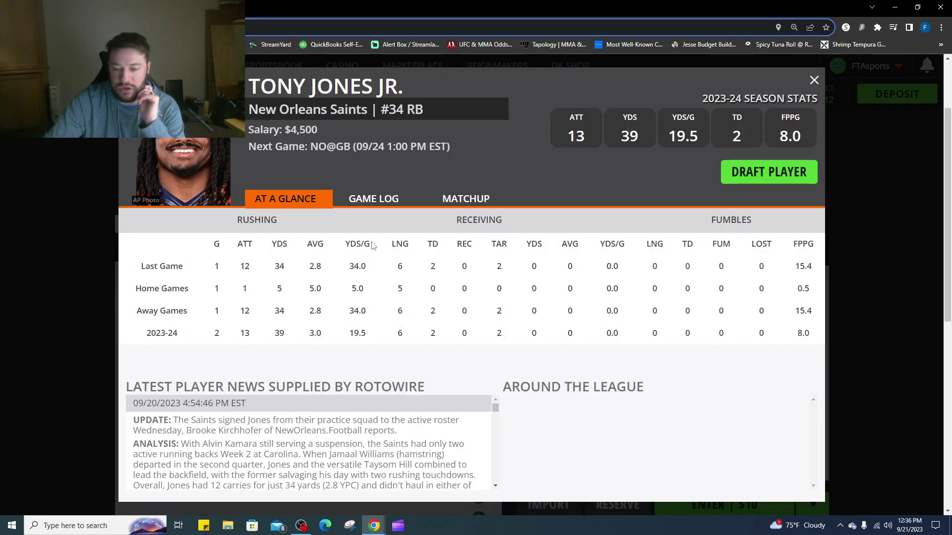
left_click(368, 203)
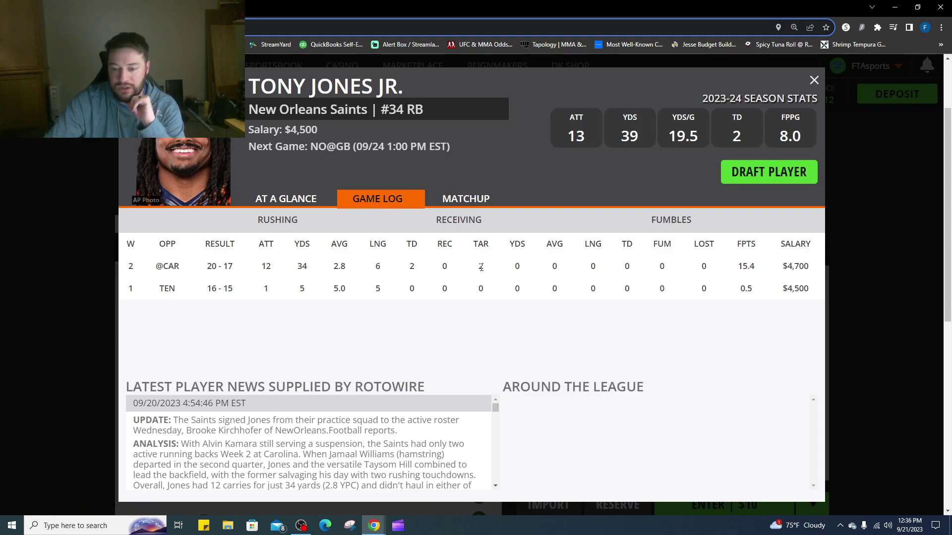
- Draft Tony Jones Jr. at RB and Gabe Davis at FLEX after checking Davis's game log
left_click(755, 182)
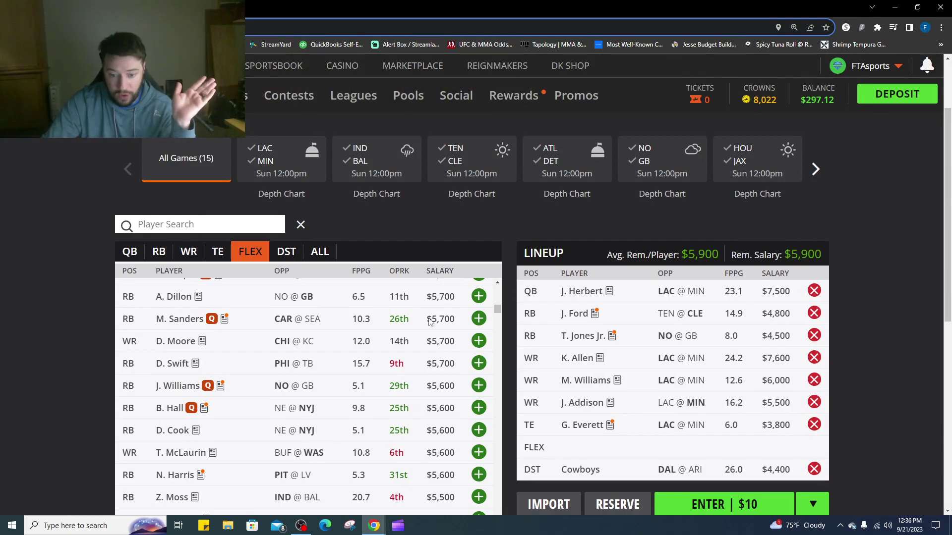
scroll(406, 399, "up", 4)
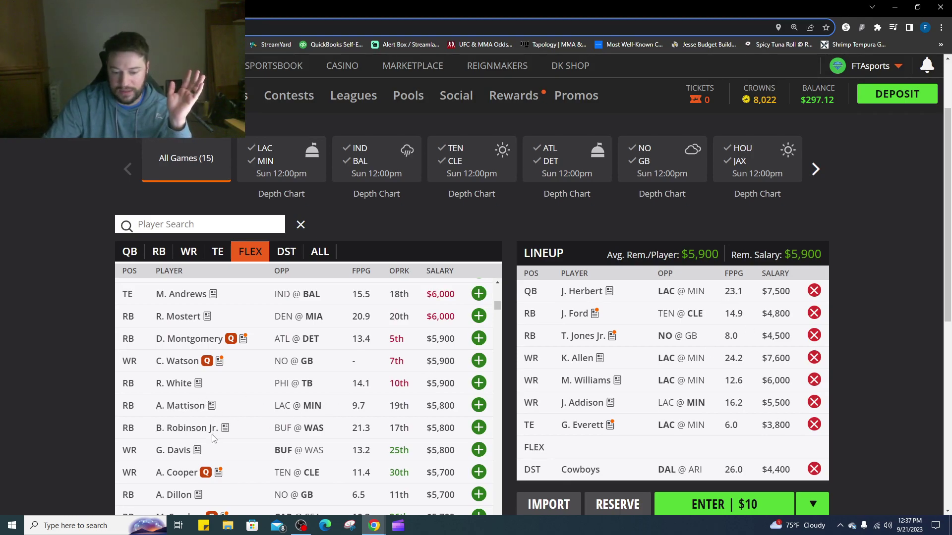
left_click(181, 456)
left_click(364, 204)
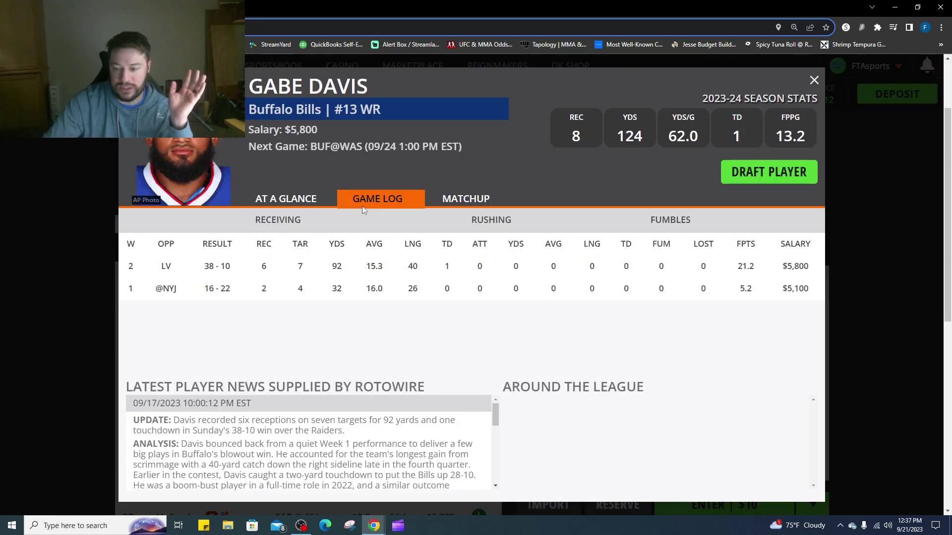
left_click(757, 179)
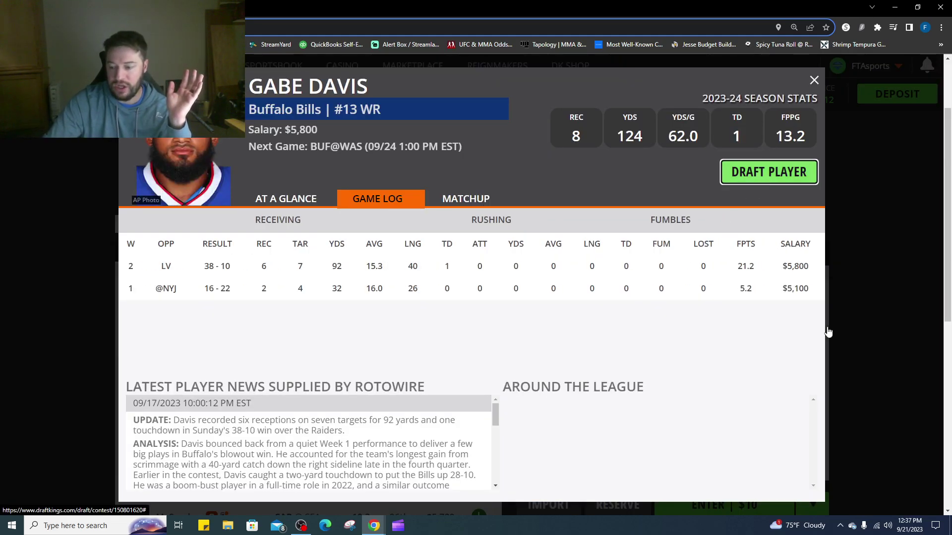